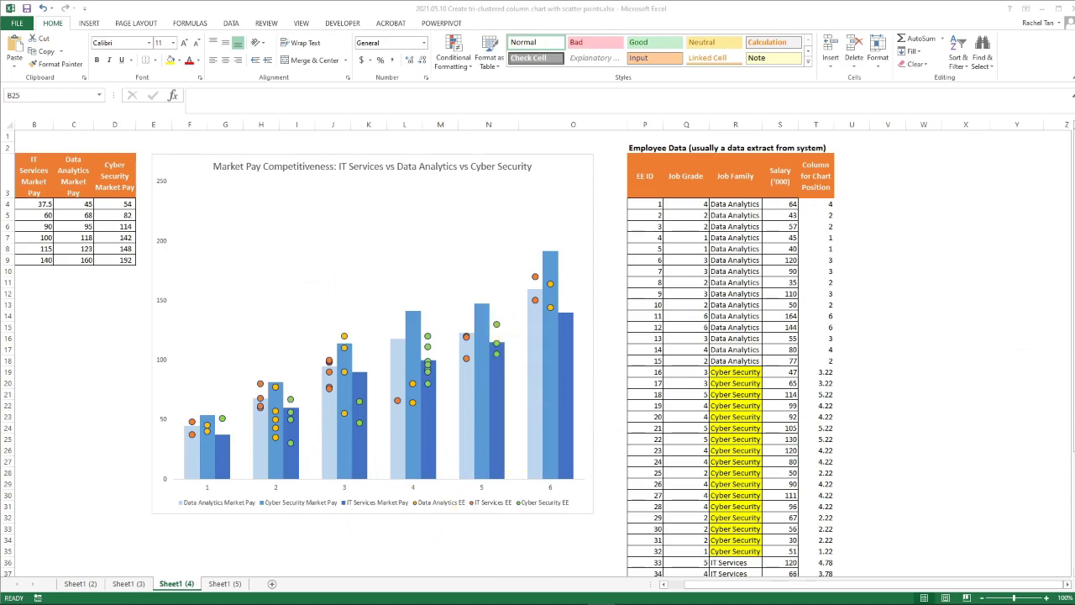
Switch with Alt+Tab to the Chrome window showing the double clustered column chart tutorial.
{"action": "key", "text": "alt+Tab"}
Maximize the YouTube tutorial window, then minimize it to reveal the market pay chart workbook.
{"action": "double_click", "coordinate": [816, 128]}
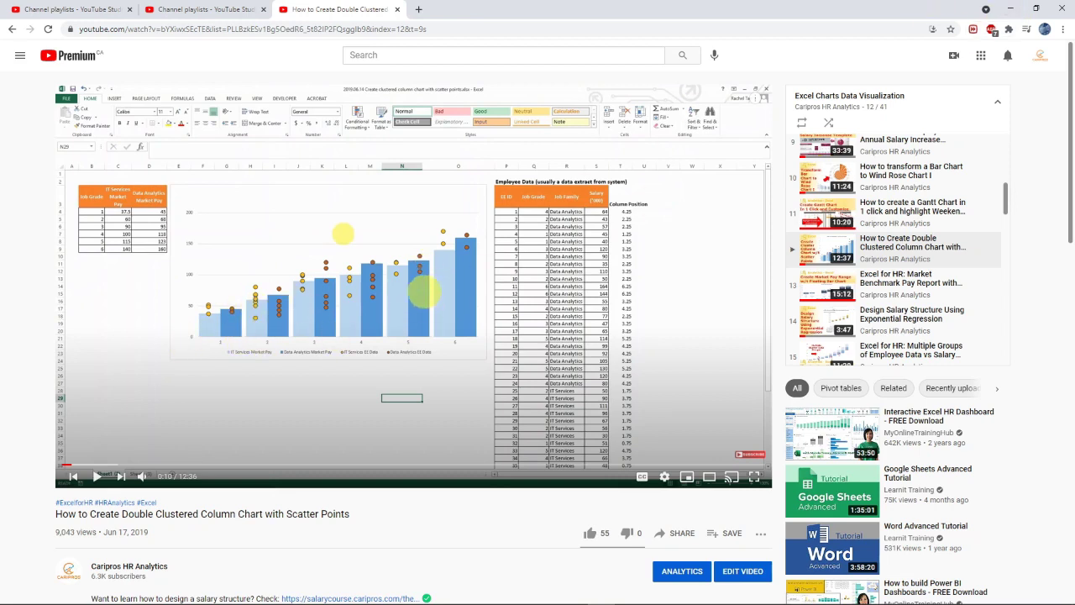
{"action": "left_click", "coordinate": [1010, 8]}
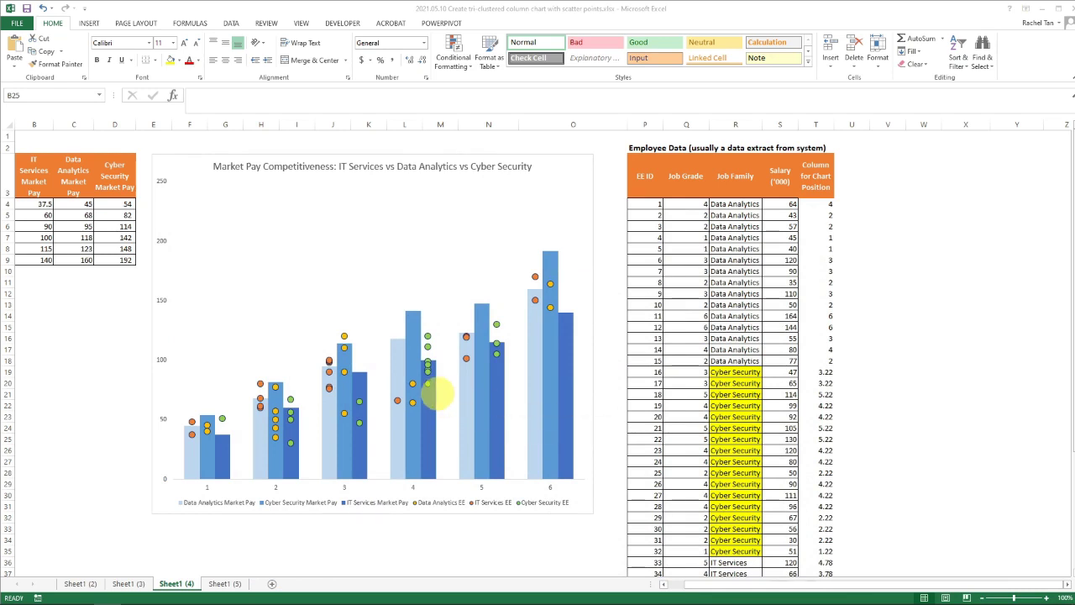
{"action": "mouse_move", "coordinate": [436, 390]}
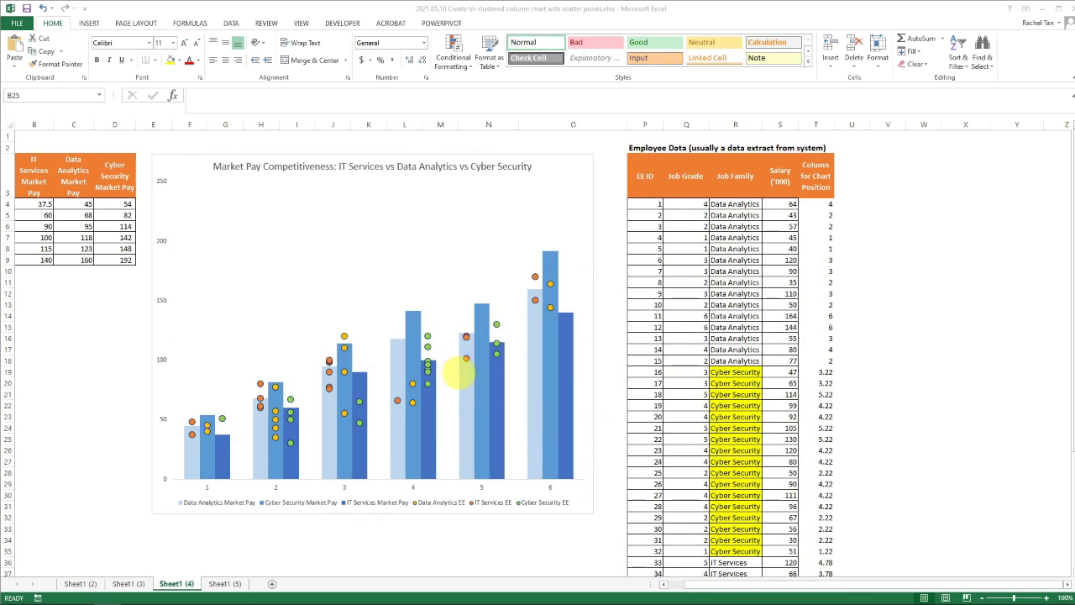
{"action": "mouse_move", "coordinate": [451, 372]}
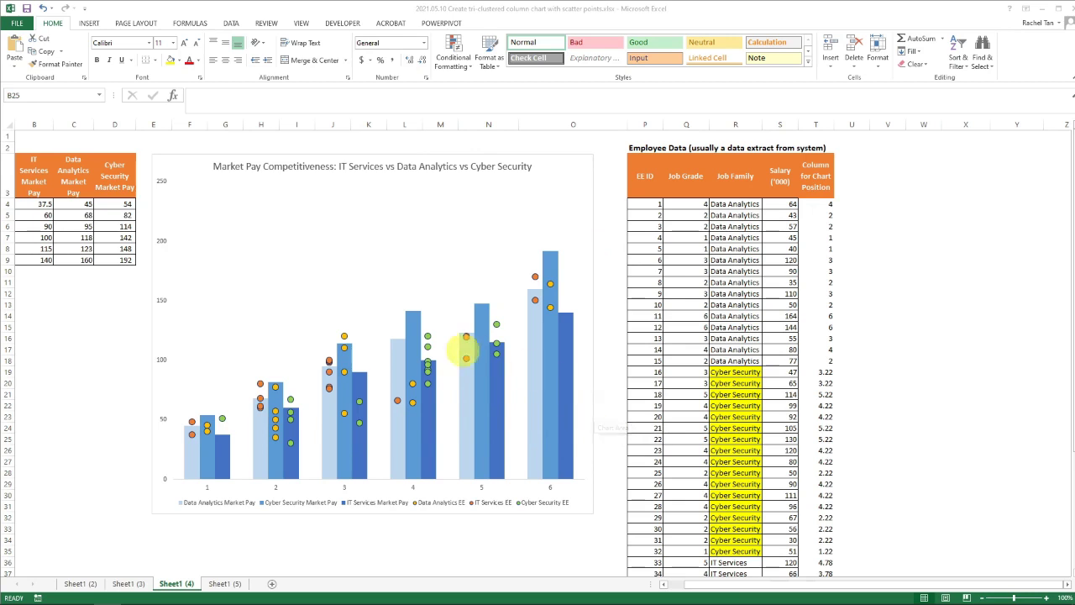
{"action": "mouse_move", "coordinate": [423, 451]}
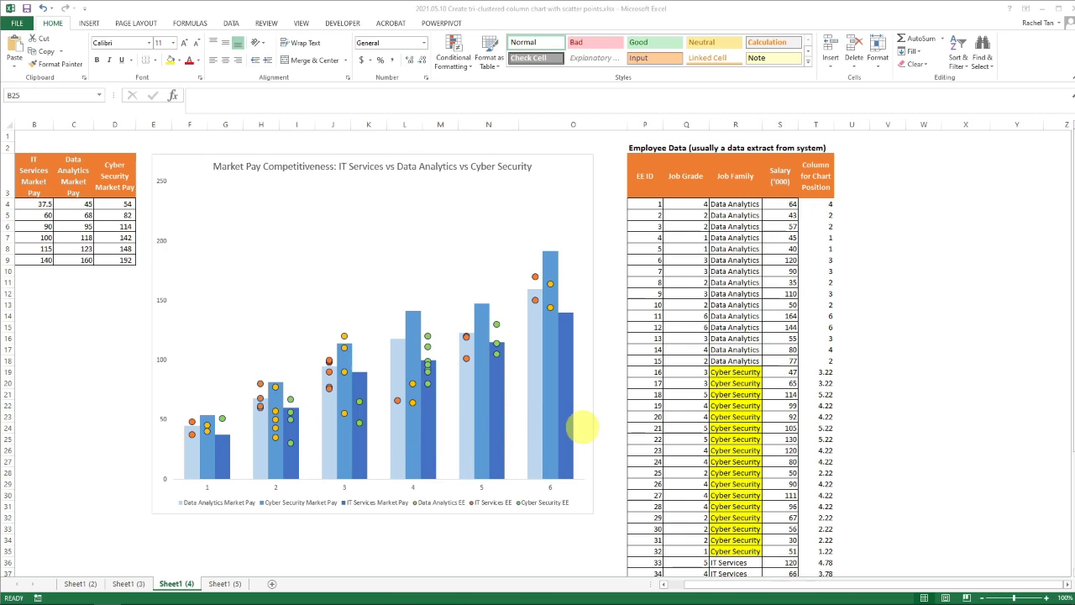
{"action": "mouse_move", "coordinate": [399, 380]}
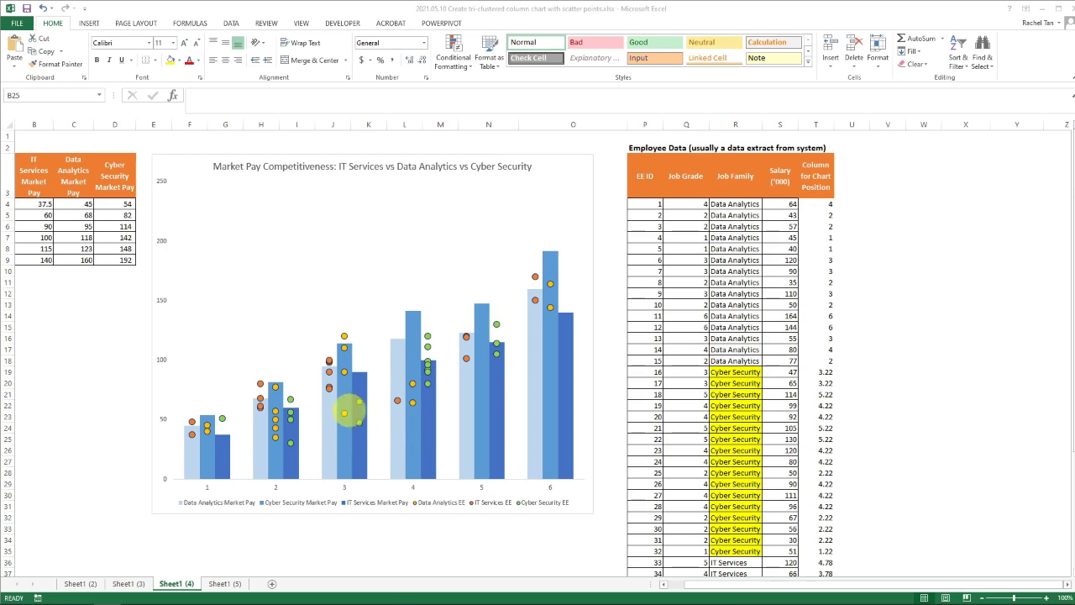
{"action": "mouse_move", "coordinate": [345, 412]}
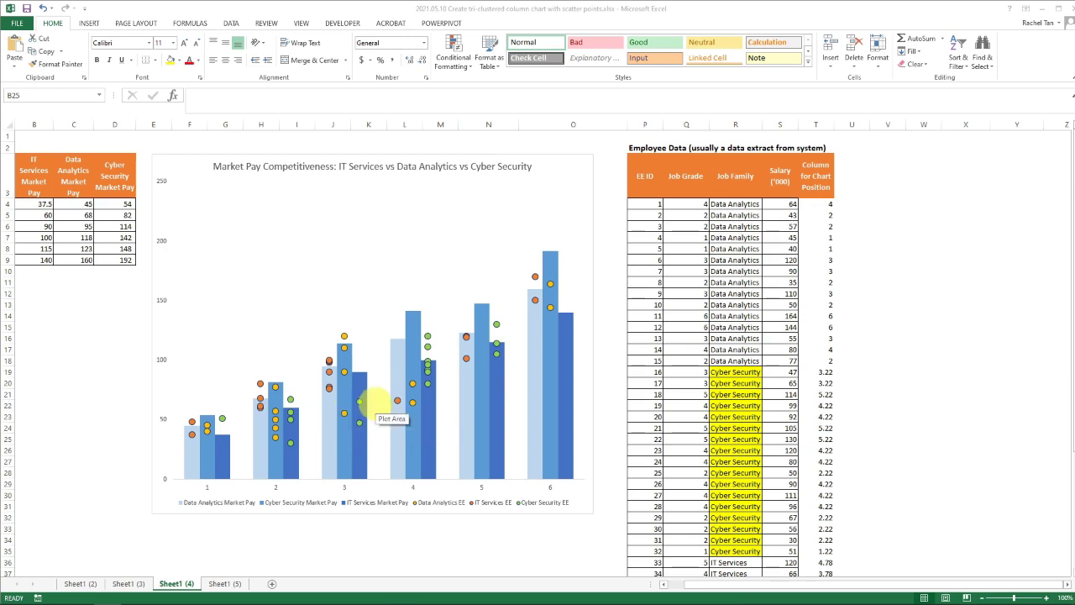
{"action": "mouse_move", "coordinate": [397, 430]}
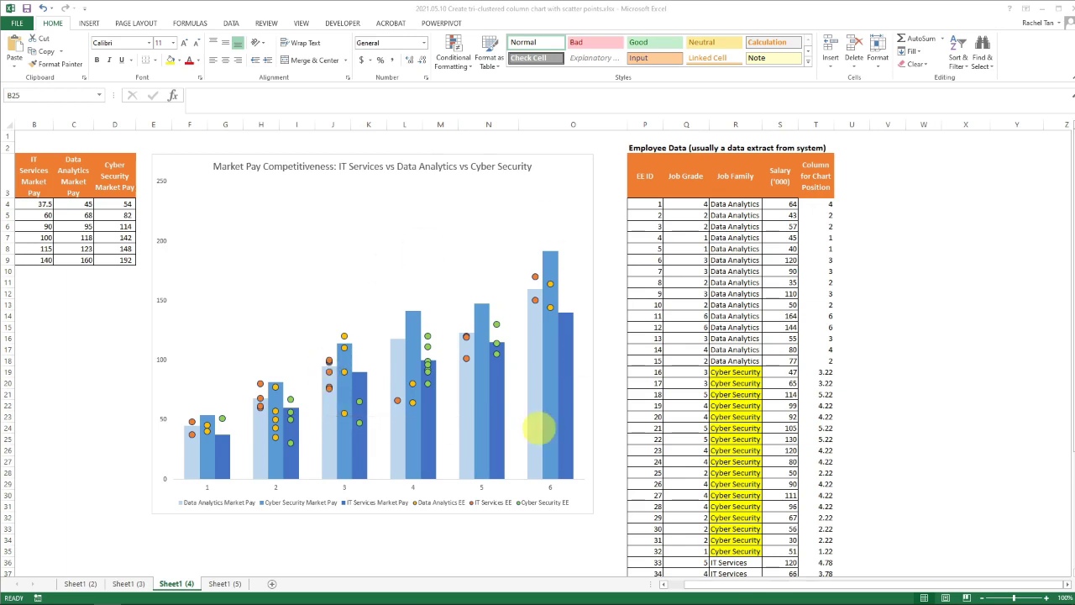
{"action": "mouse_move", "coordinate": [538, 412]}
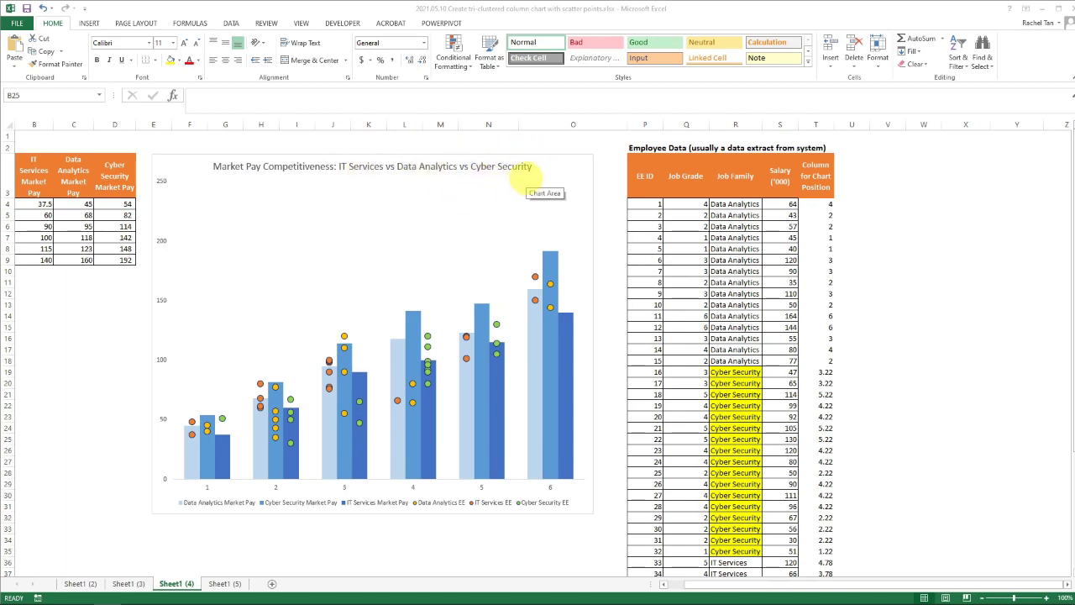
{"action": "mouse_move", "coordinate": [535, 276]}
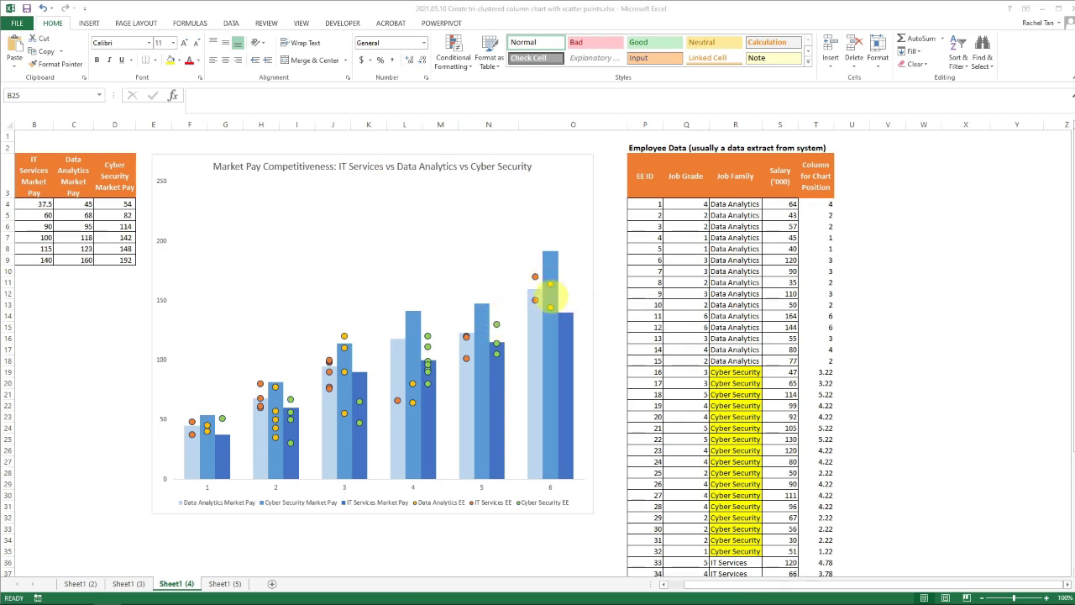
{"action": "mouse_move", "coordinate": [550, 307]}
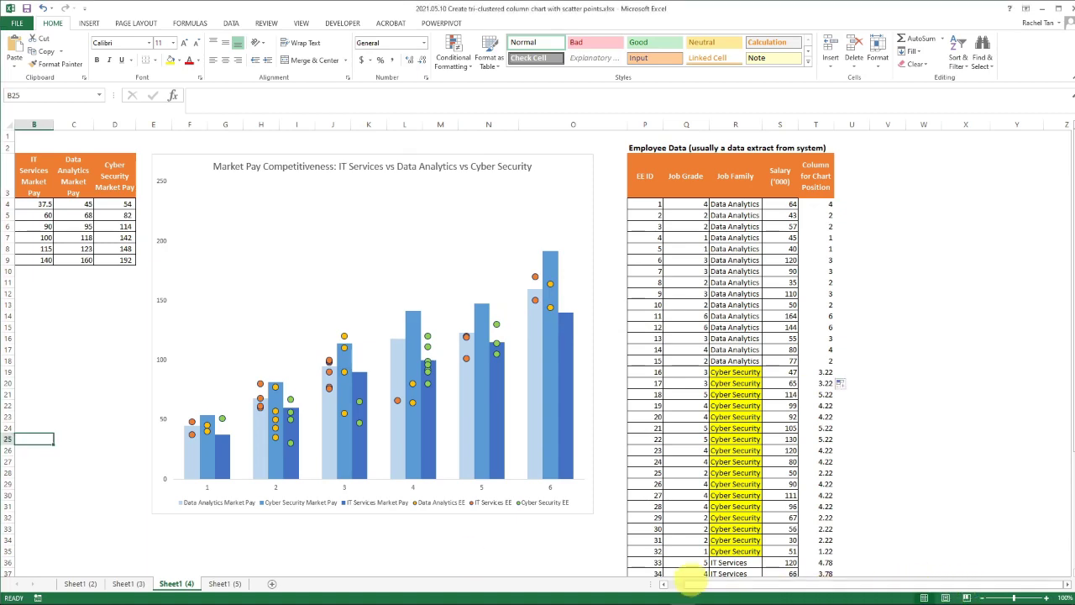
Flip between the Sheet1 (2), Sheet1 (4) and Sheet1 (5) worksheets to compare their charts.
{"action": "left_click", "coordinate": [663, 583]}
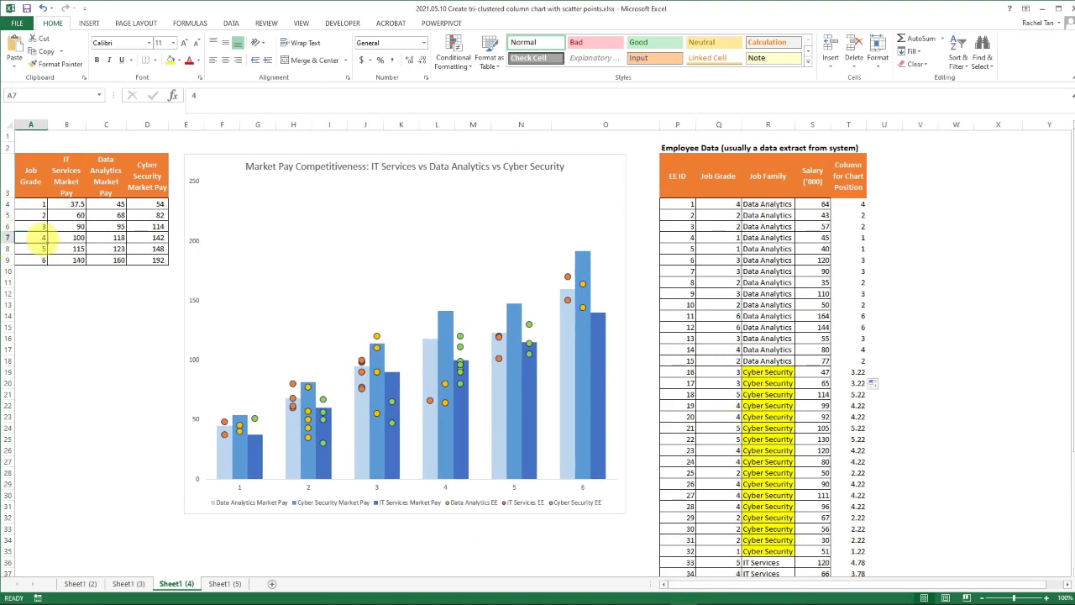
{"action": "left_click", "coordinate": [80, 583]}
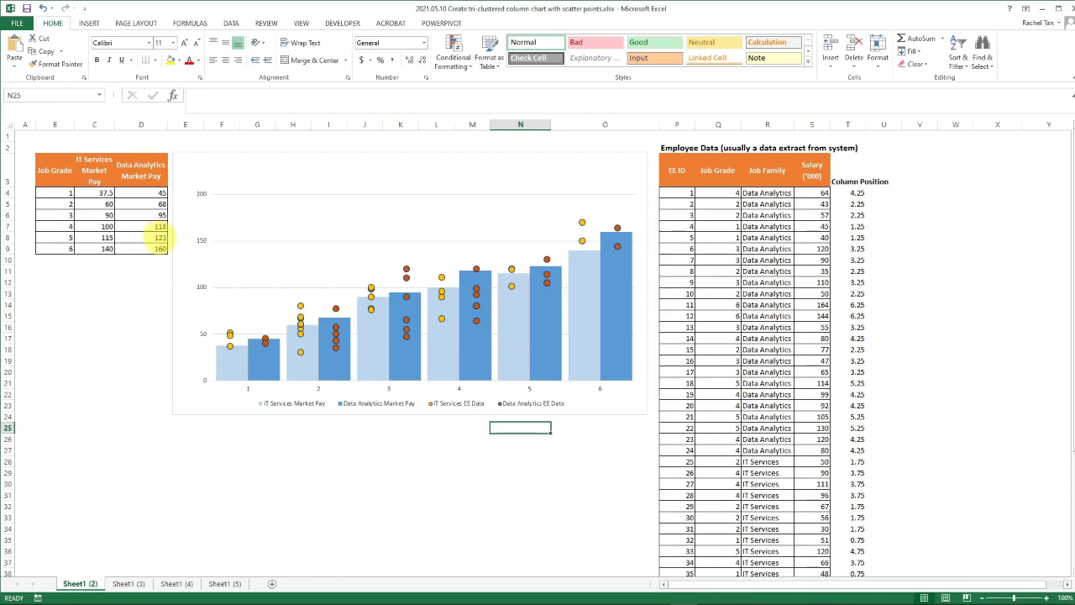
{"action": "left_click", "coordinate": [178, 582]}
{"action": "left_click", "coordinate": [218, 583]}
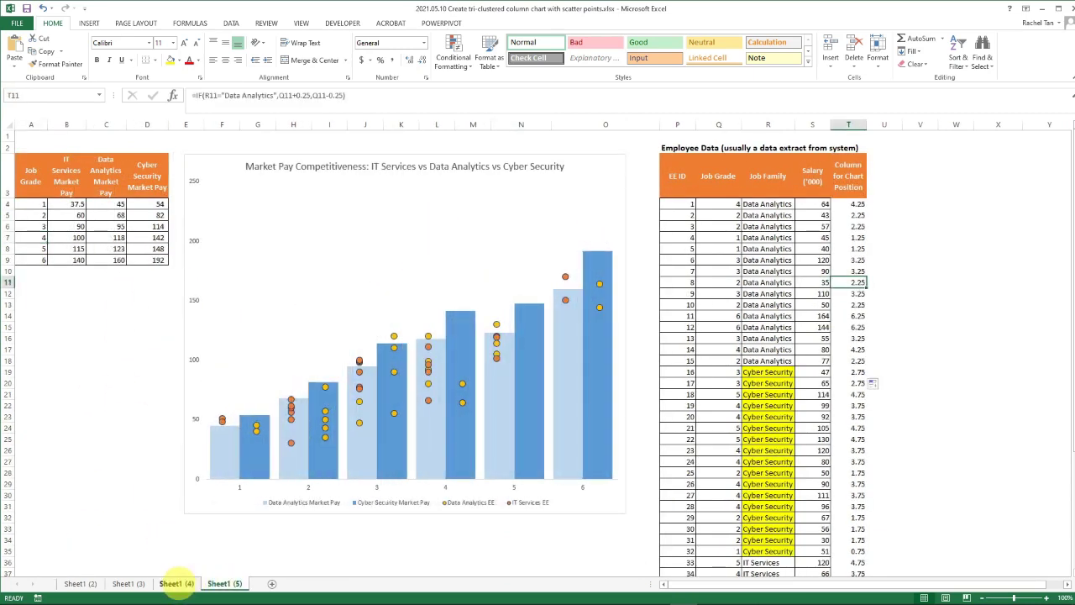
{"action": "left_click", "coordinate": [178, 583]}
{"action": "left_click", "coordinate": [224, 583]}
{"action": "left_click", "coordinate": [178, 583]}
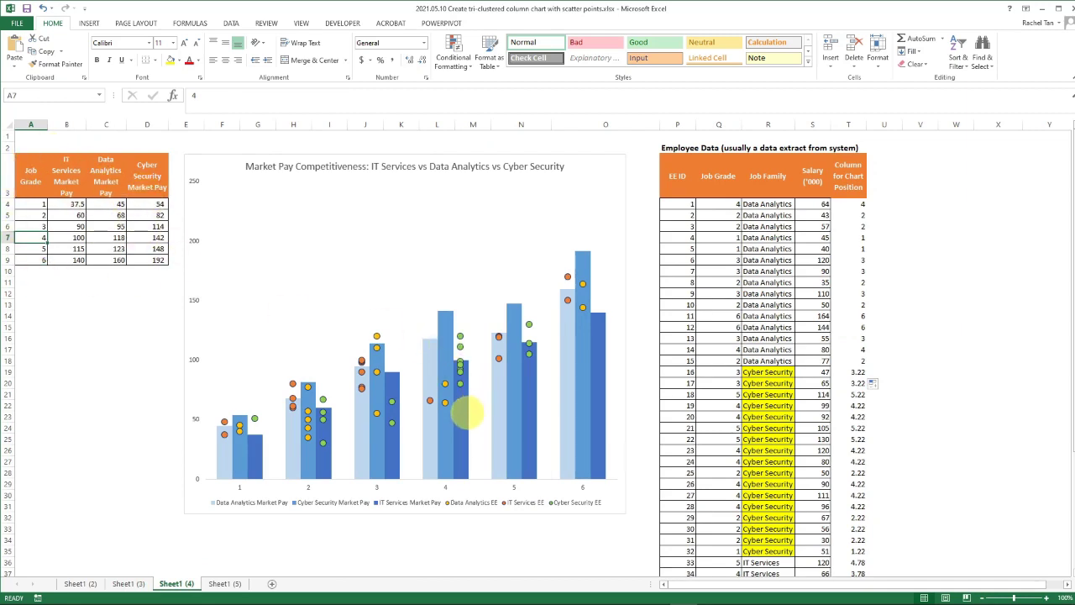
Inspect the Cyber Security ranges D3:D9, R19:R35, S19:S35 and Q19:Q35, then open Sheet1 (5).
{"action": "left_click_drag", "start_coordinate": [147, 175], "coordinate": [153, 267]}
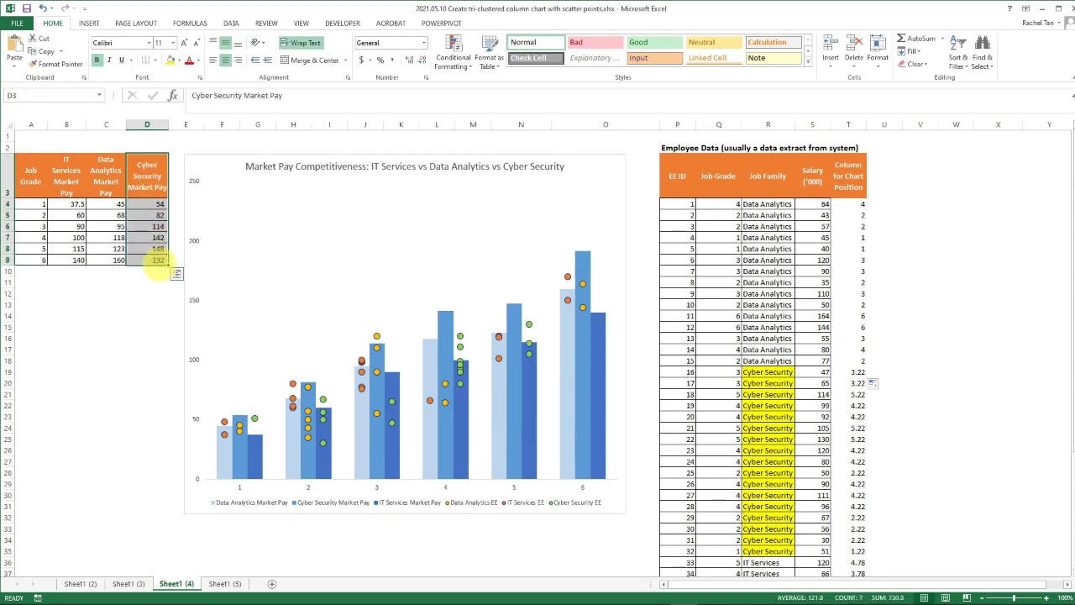
{"action": "left_click", "coordinate": [32, 204]}
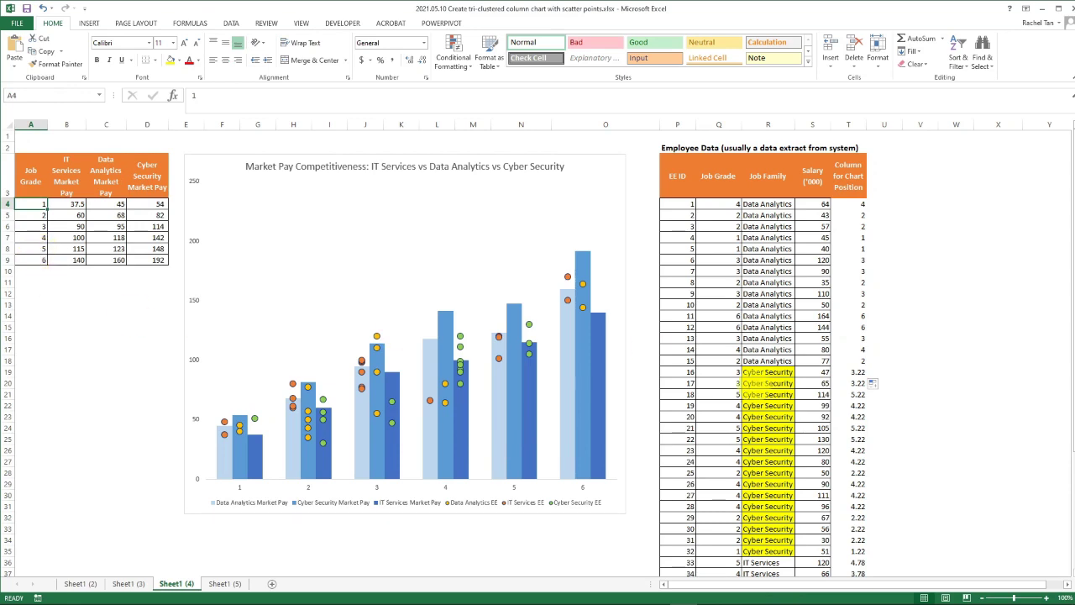
{"action": "left_click_drag", "start_coordinate": [767, 371], "coordinate": [766, 548]}
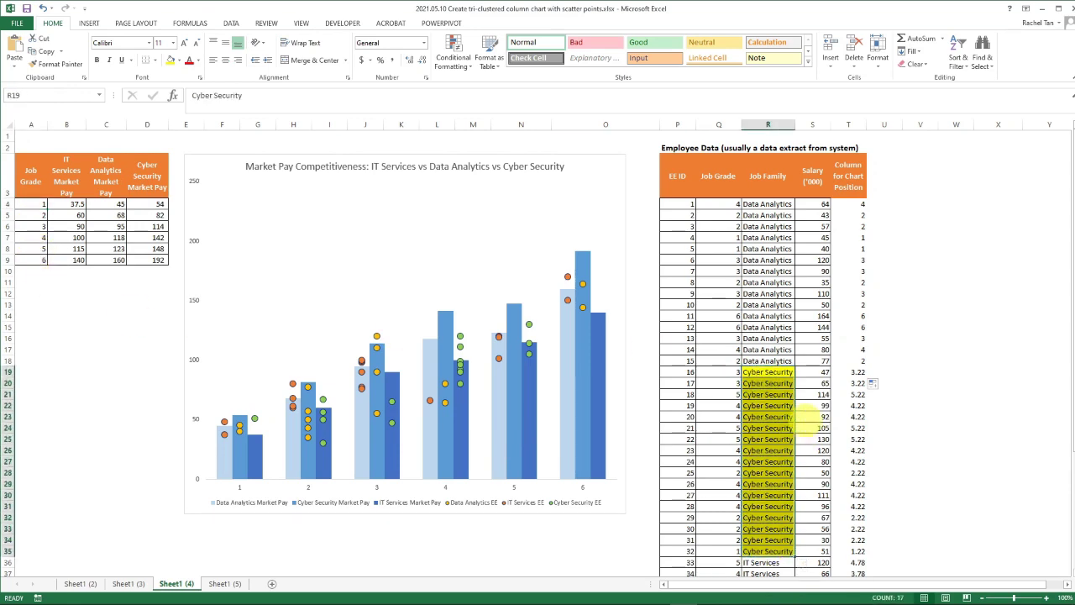
{"action": "left_click_drag", "start_coordinate": [819, 372], "coordinate": [822, 548]}
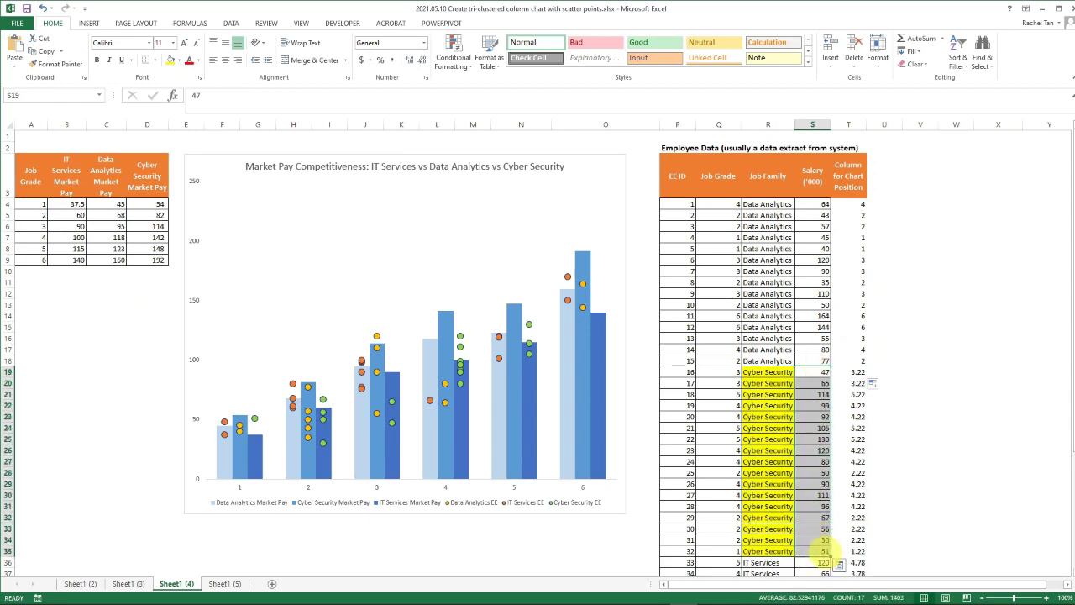
{"action": "left_click_drag", "start_coordinate": [722, 372], "coordinate": [727, 550]}
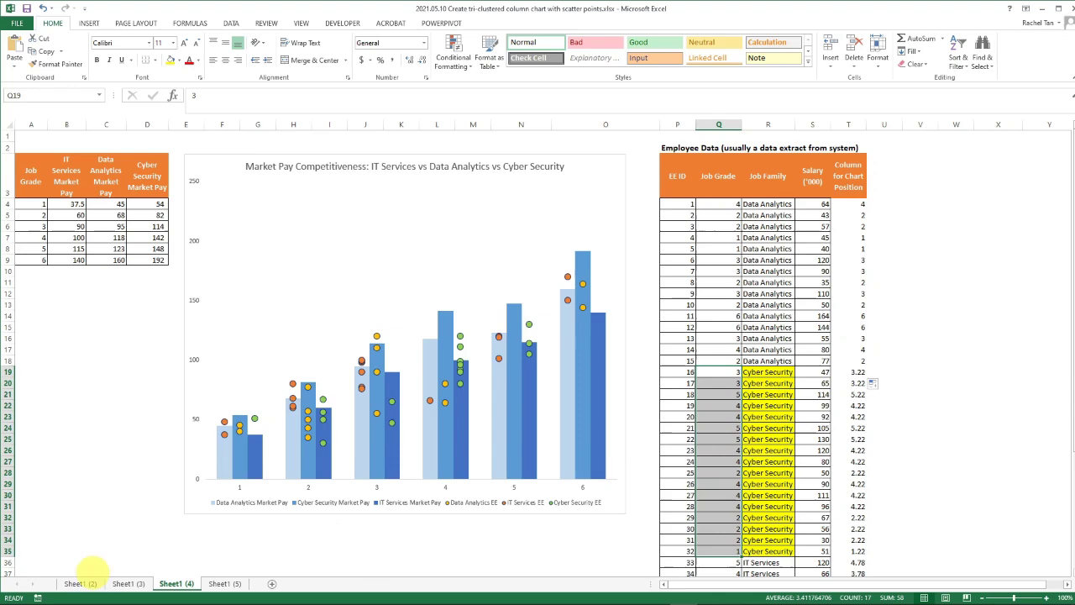
{"action": "scroll", "coordinate": [755, 411], "scroll_direction": "down", "scroll_amount": 1}
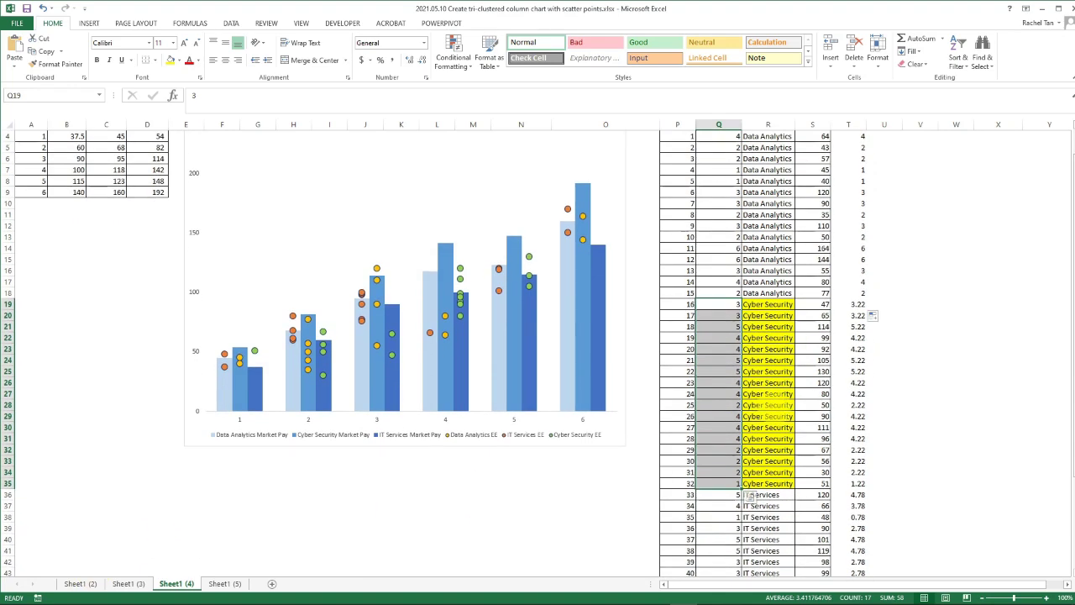
{"action": "scroll", "coordinate": [767, 399], "scroll_direction": "down", "scroll_amount": 1}
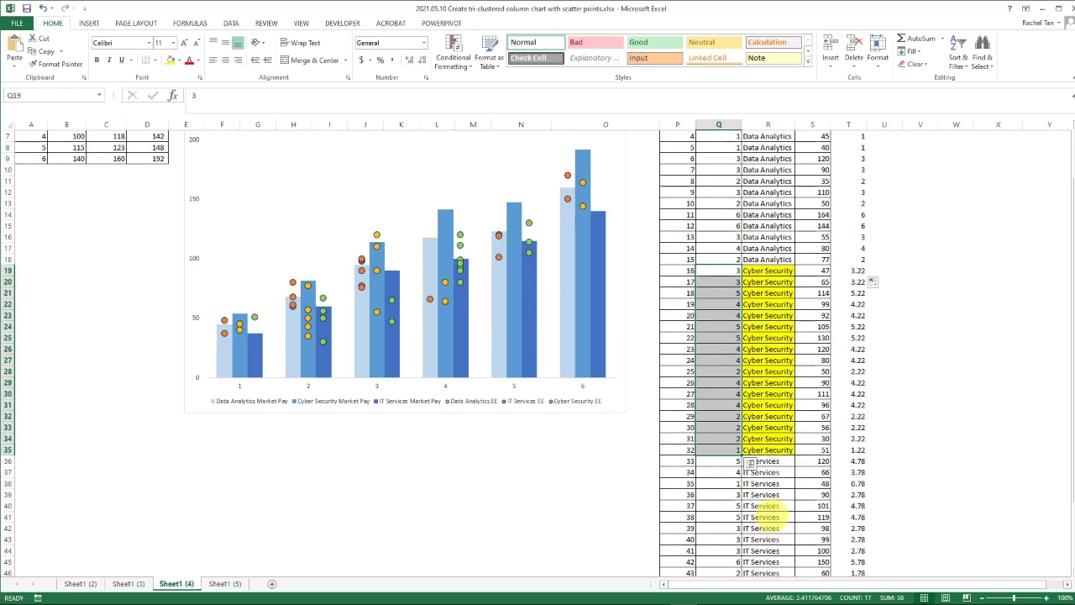
{"action": "scroll", "coordinate": [760, 513], "scroll_direction": "up", "scroll_amount": 2}
{"action": "left_click_drag", "start_coordinate": [767, 371], "coordinate": [767, 550]}
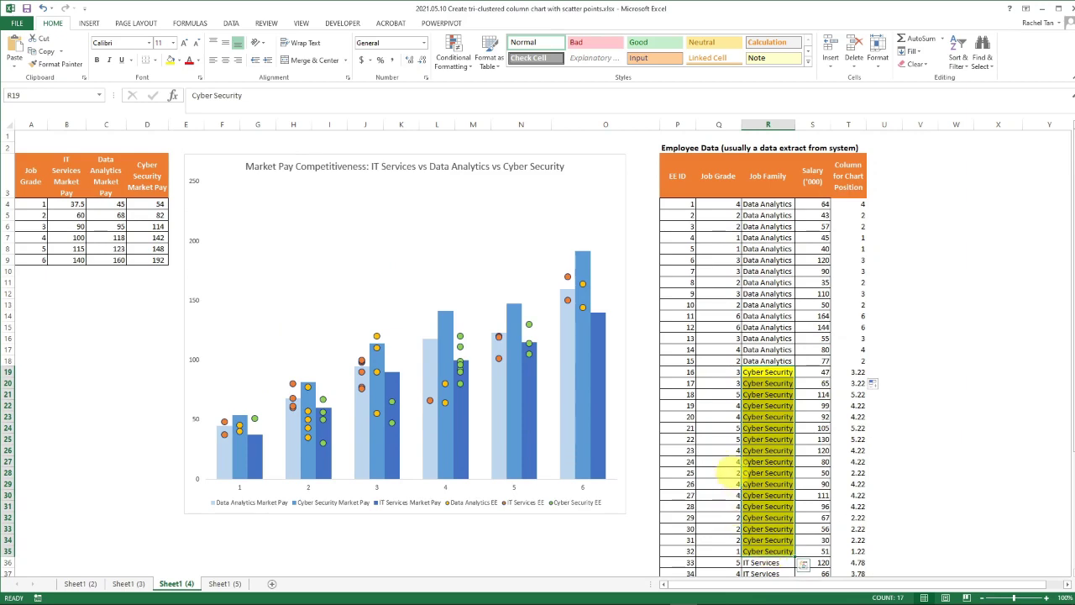
{"action": "left_click", "coordinate": [673, 482]}
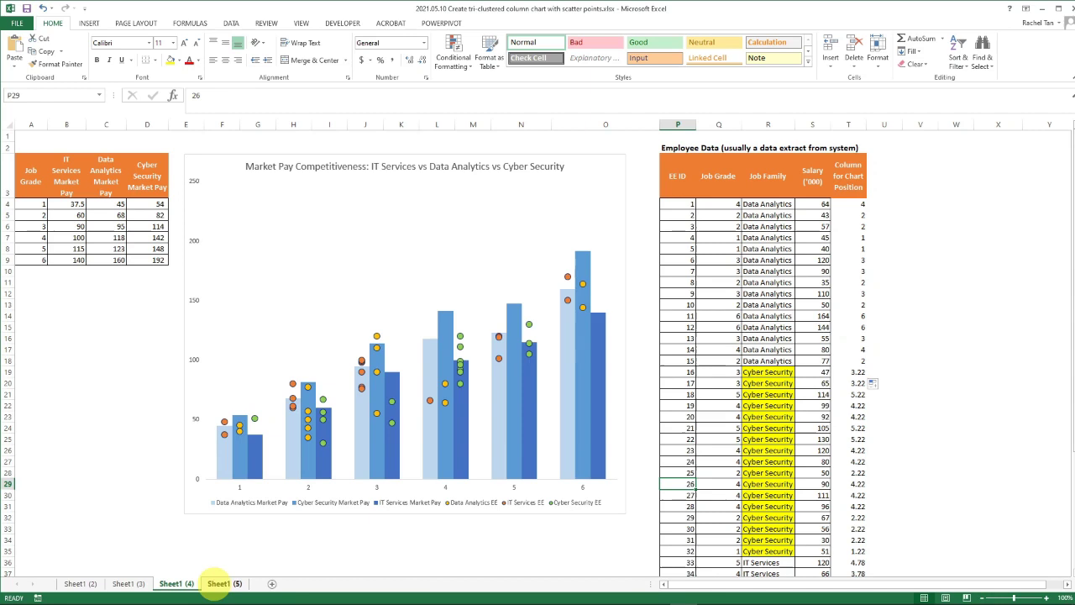
{"action": "left_click", "coordinate": [219, 584]}
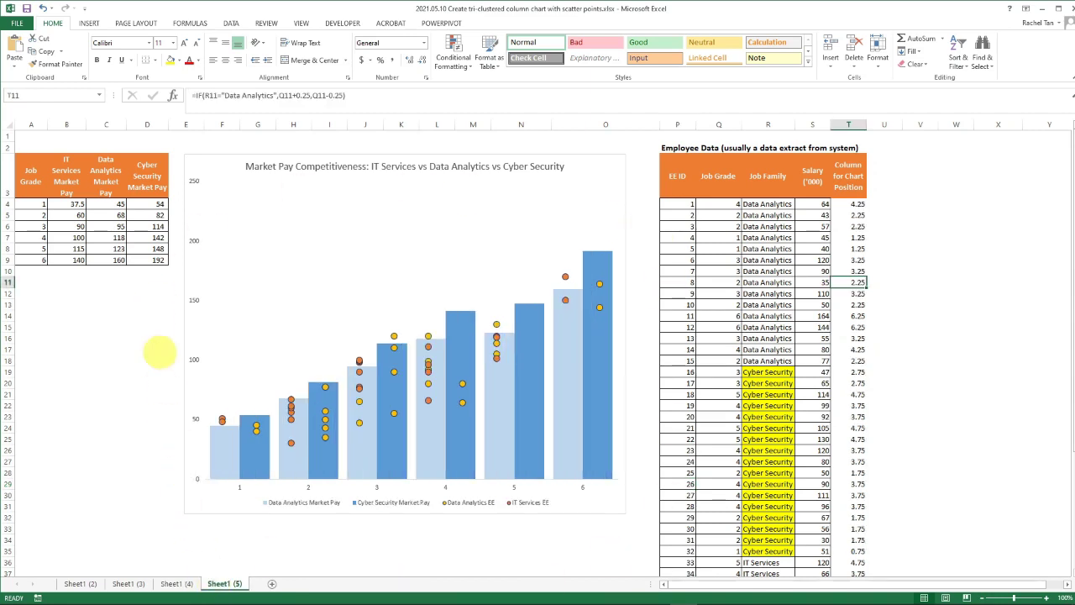
{"action": "mouse_move", "coordinate": [606, 412]}
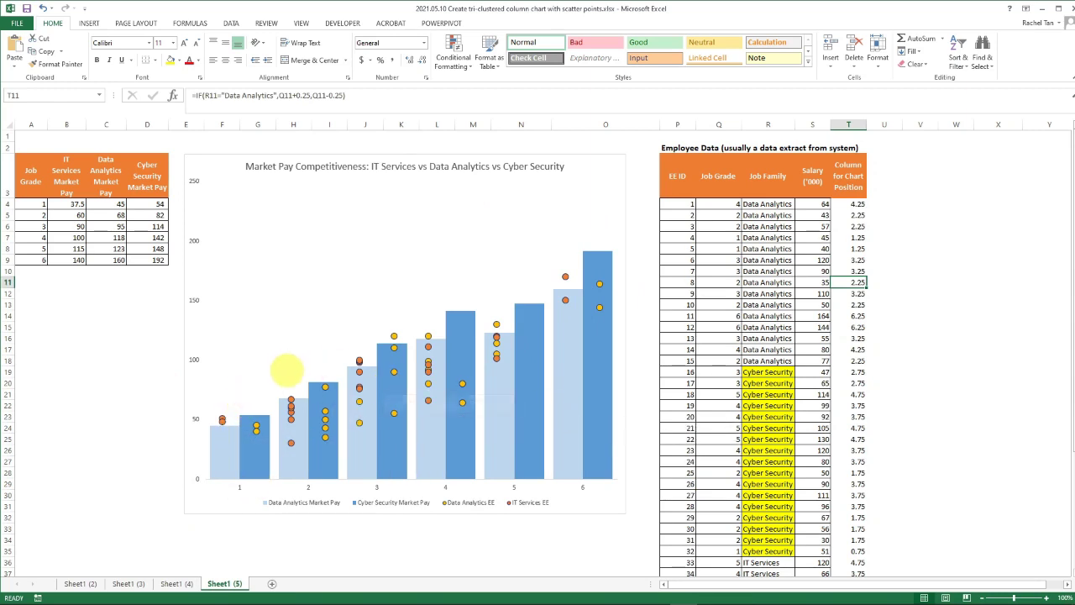
{"action": "mouse_move", "coordinate": [244, 441]}
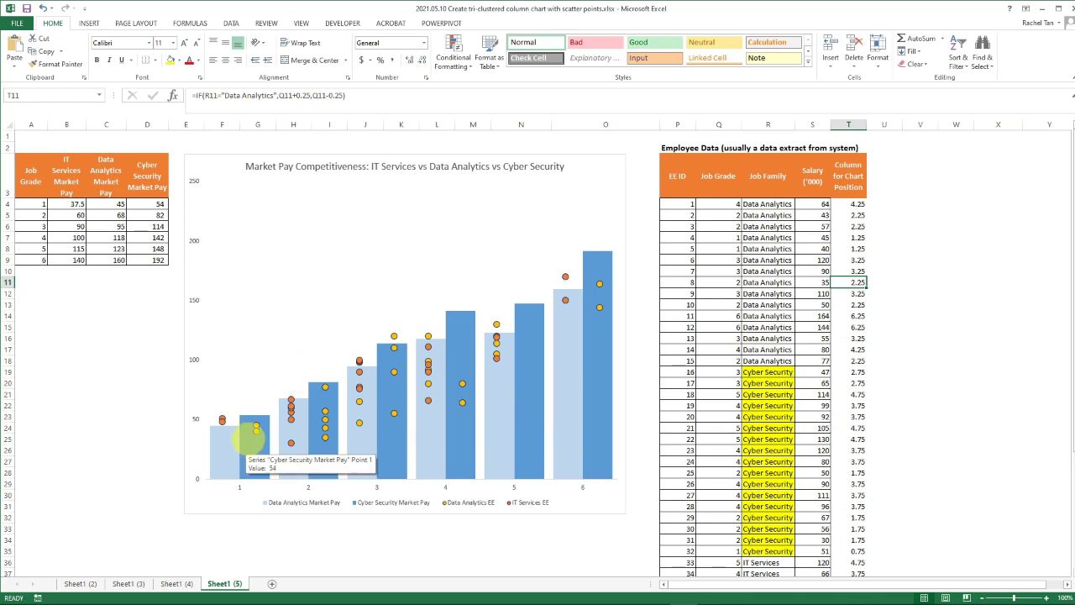
{"action": "mouse_move", "coordinate": [290, 405]}
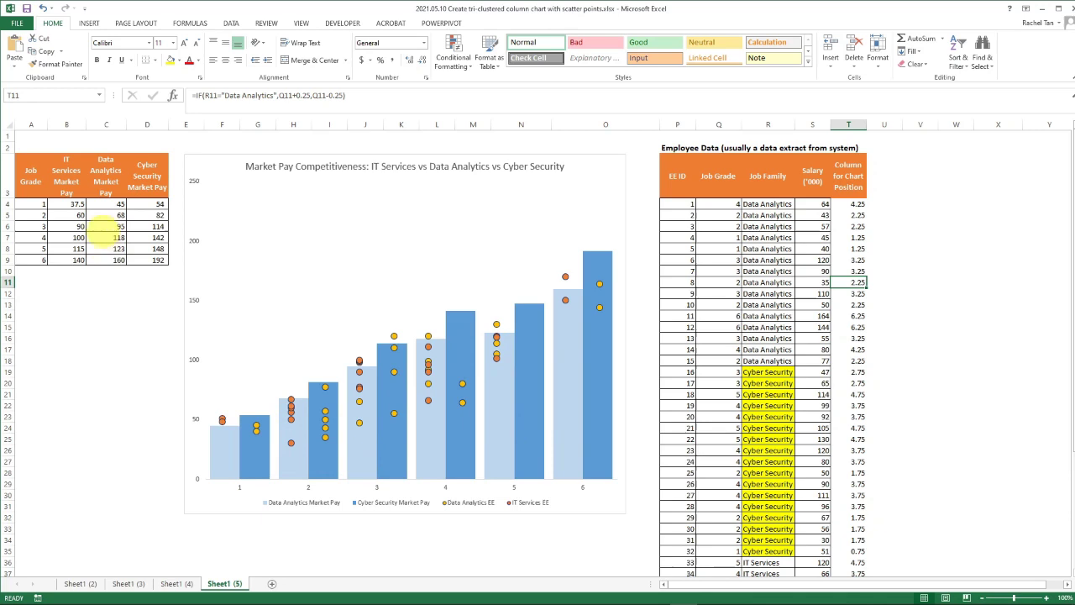
{"action": "mouse_move", "coordinate": [452, 418]}
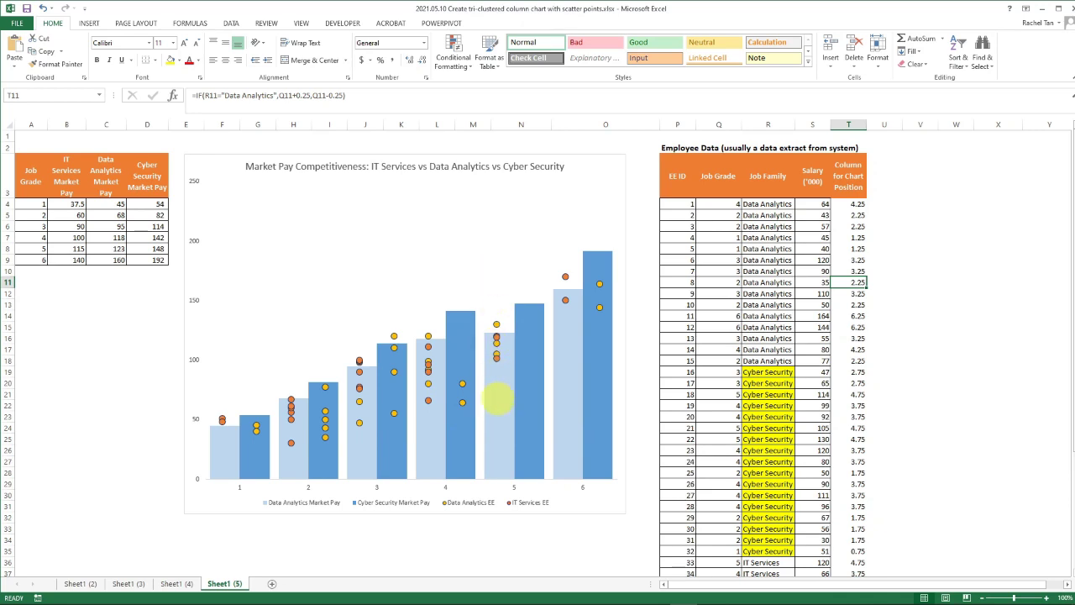
{"action": "mouse_move", "coordinate": [496, 411]}
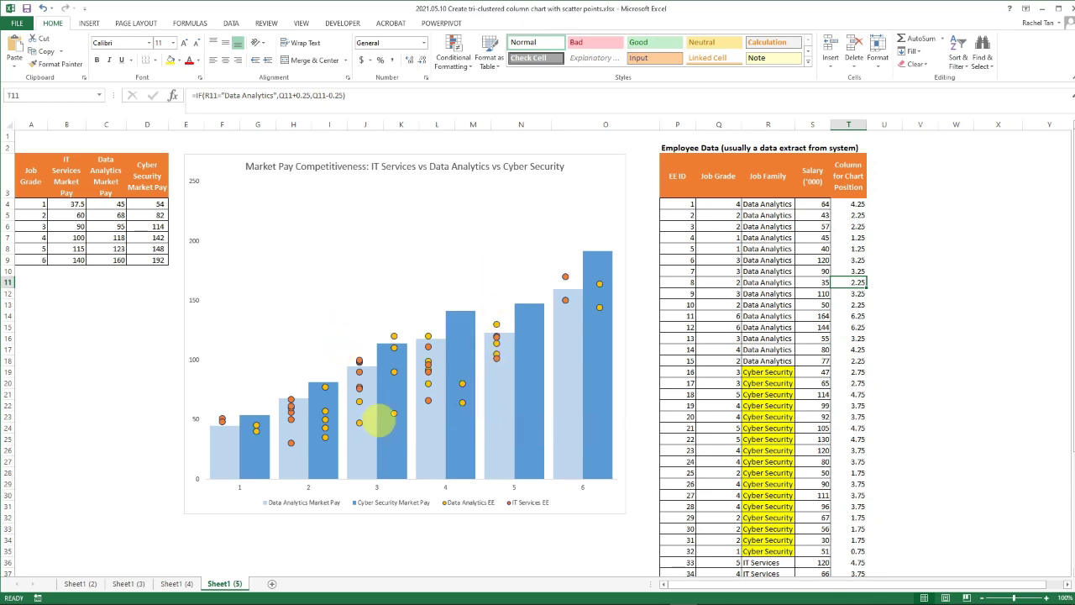
{"action": "mouse_move", "coordinate": [379, 427]}
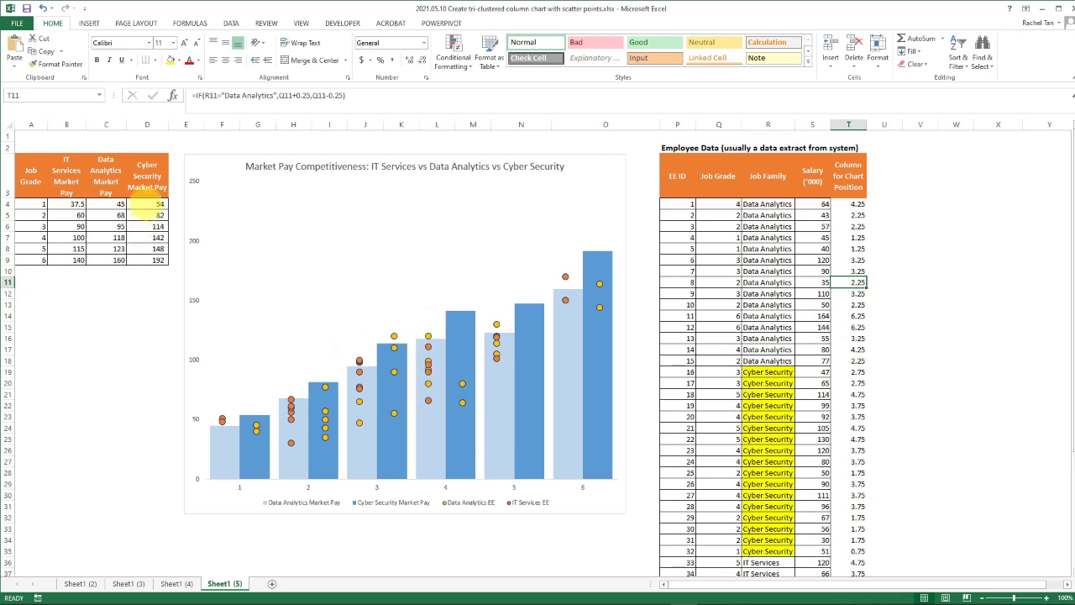
{"action": "left_click_drag", "start_coordinate": [147, 172], "coordinate": [157, 256]}
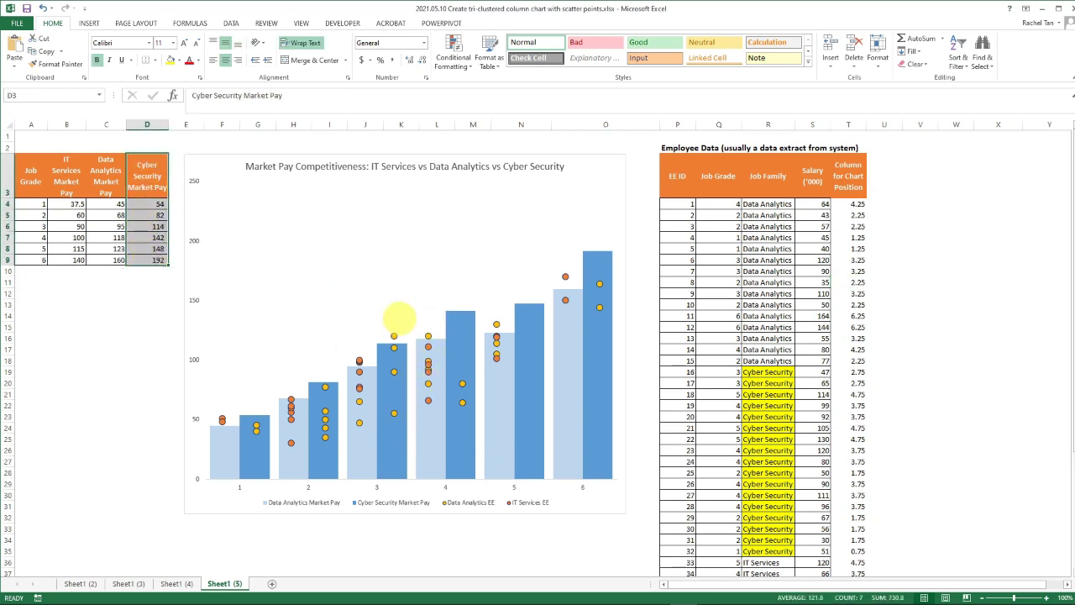
{"action": "left_click", "coordinate": [439, 328]}
{"action": "left_click", "coordinate": [458, 332]}
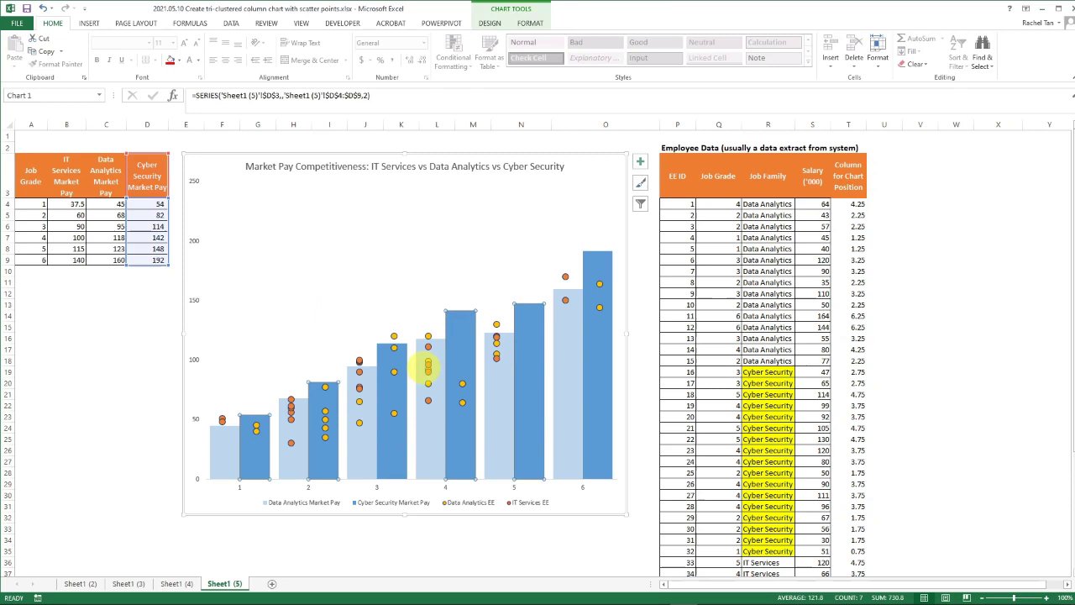
Through Select Data, add a series named from D3 with values D4:D9.
{"action": "right_click", "coordinate": [467, 326]}
{"action": "left_click", "coordinate": [496, 374]}
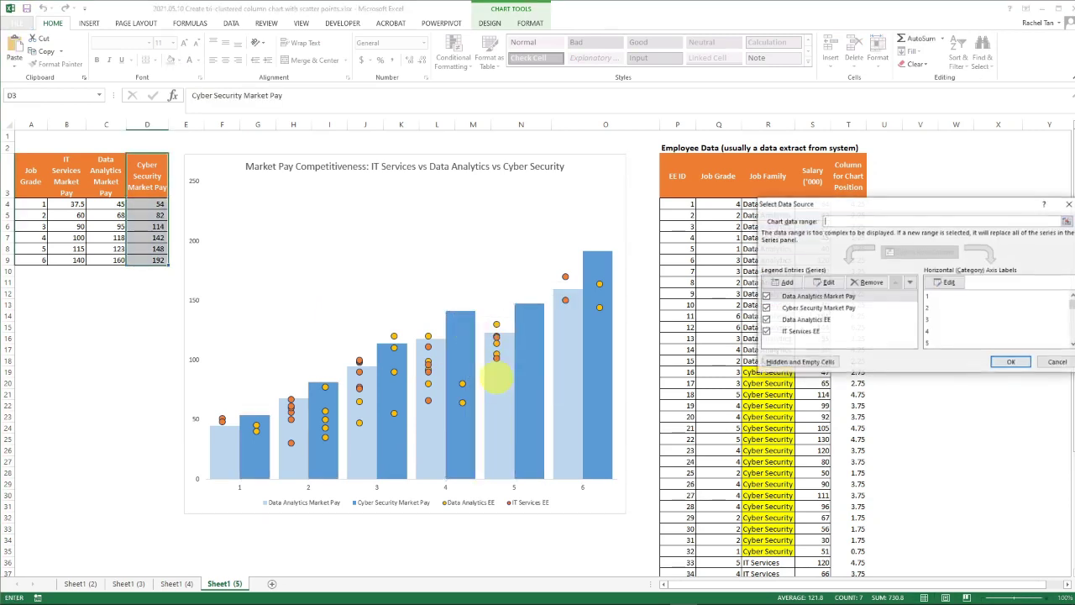
{"action": "left_click_drag", "start_coordinate": [878, 200], "coordinate": [492, 197]}
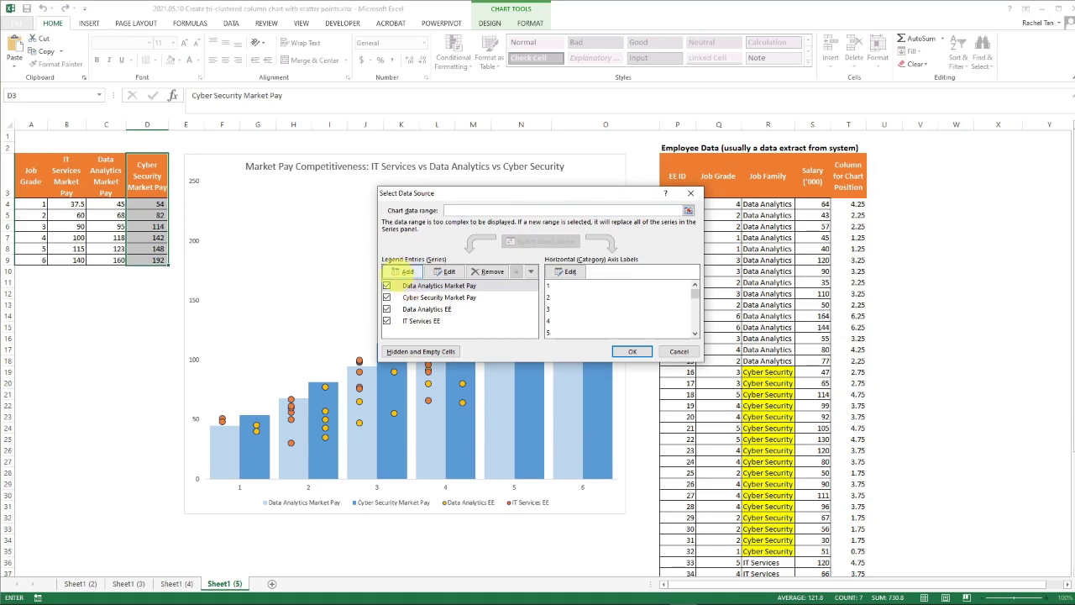
{"action": "left_click", "coordinate": [406, 271]}
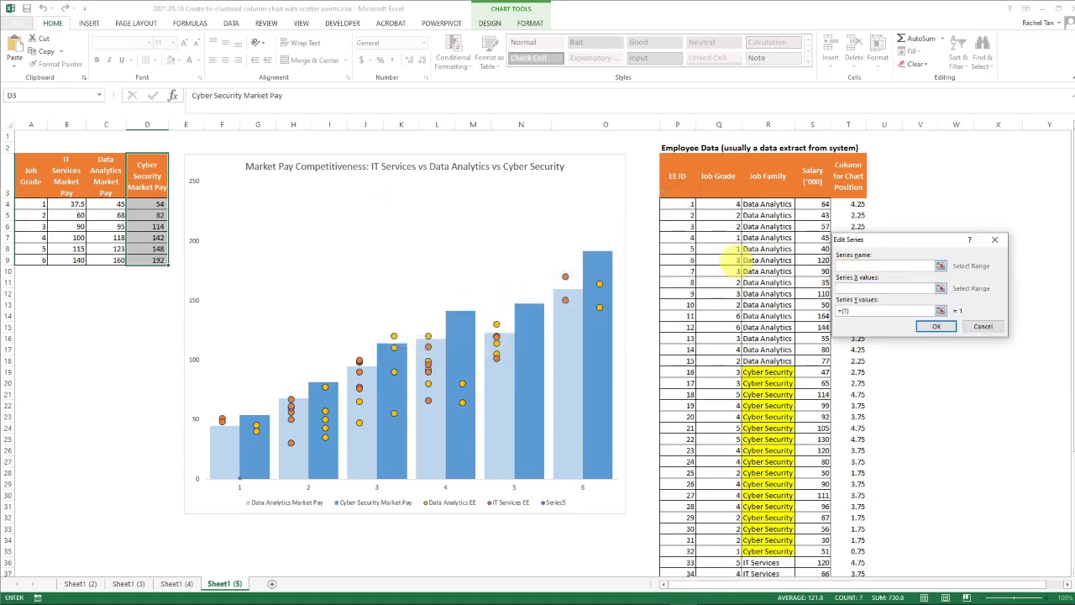
{"action": "left_click", "coordinate": [149, 173]}
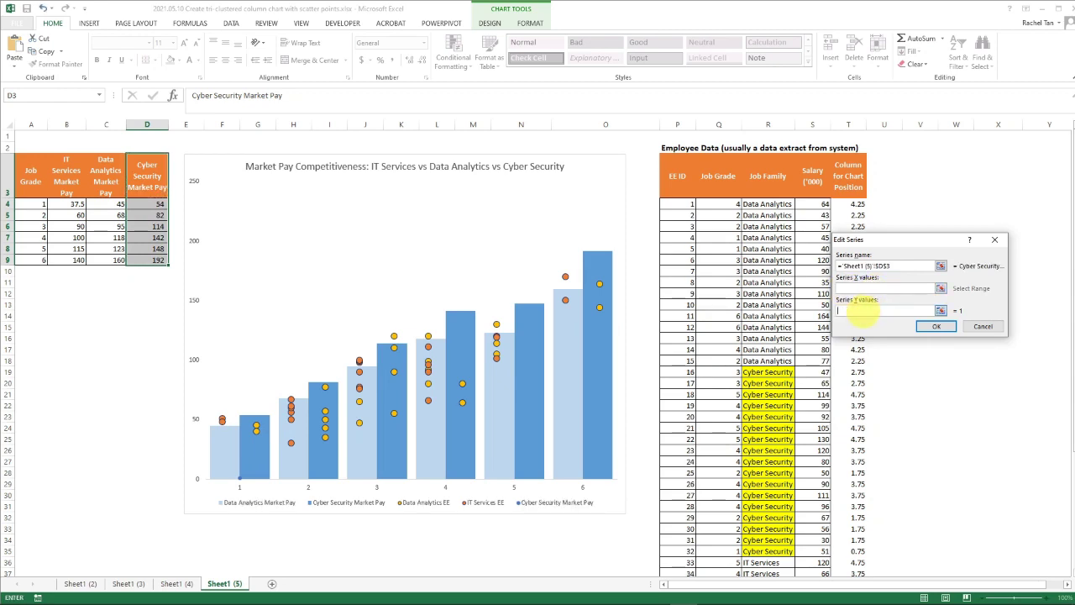
{"action": "left_click_drag", "start_coordinate": [147, 204], "coordinate": [151, 258]}
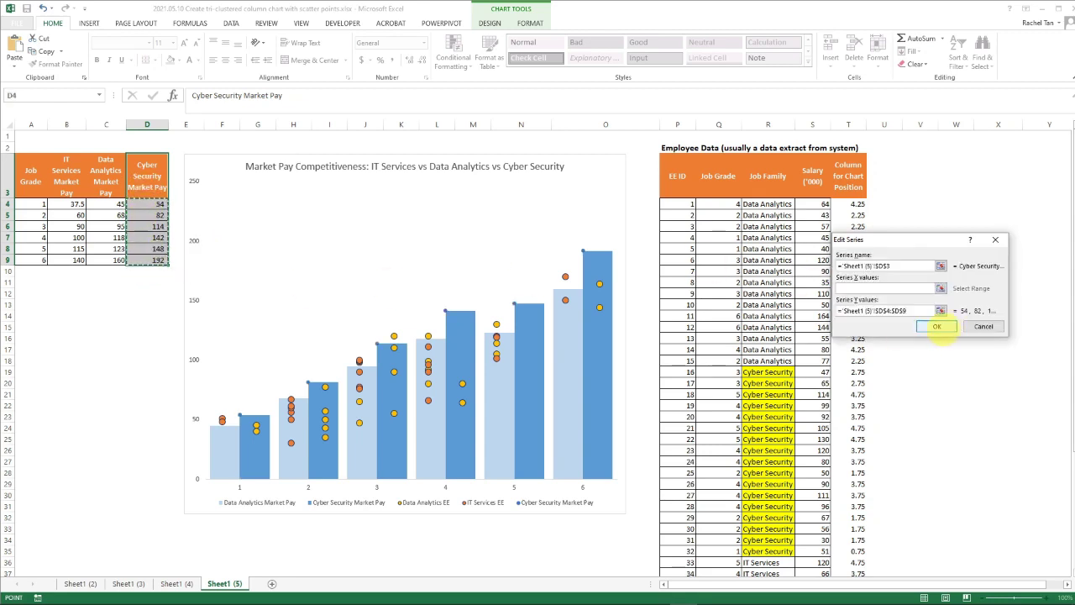
{"action": "left_click", "coordinate": [936, 326]}
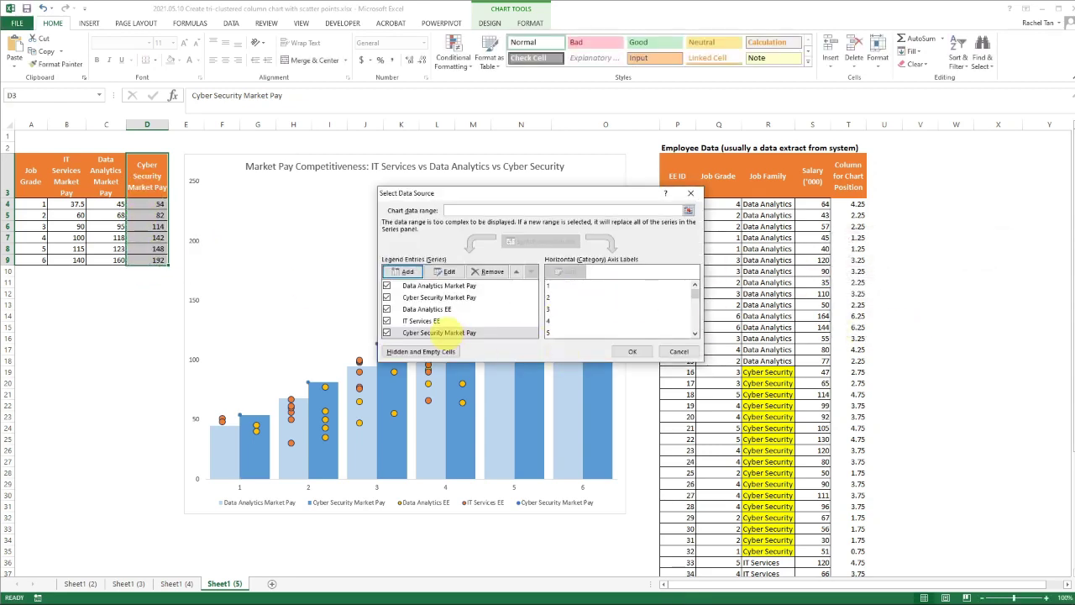
Open the Data Analytics EE series for editing in Select Data Source.
{"action": "left_click_drag", "start_coordinate": [483, 193], "coordinate": [714, 85]}
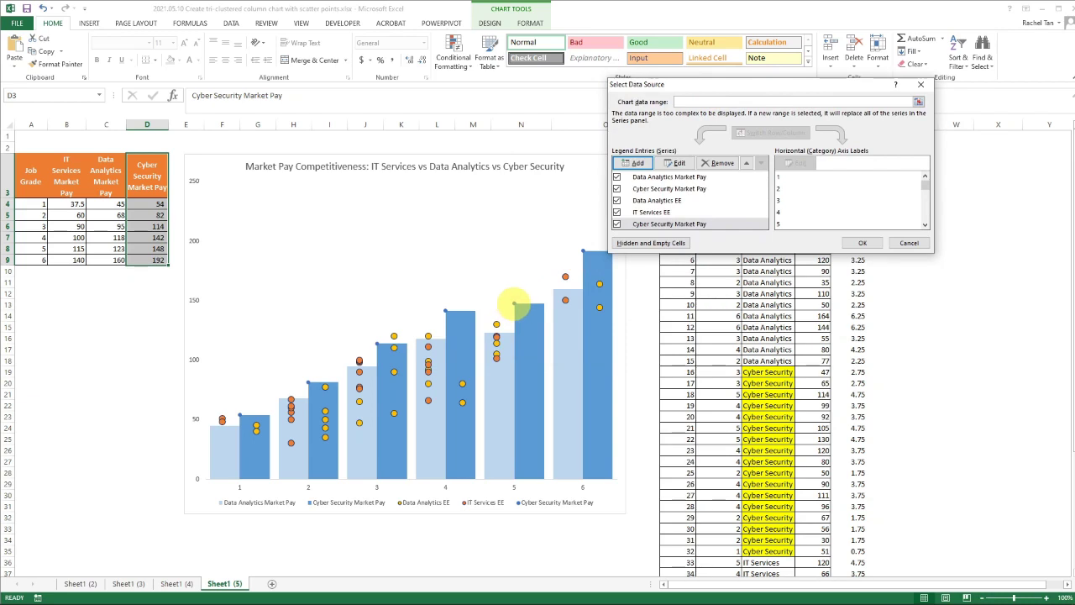
{"action": "left_click_drag", "start_coordinate": [686, 88], "coordinate": [420, 141]}
{"action": "left_click_drag", "start_coordinate": [547, 144], "coordinate": [514, 173]}
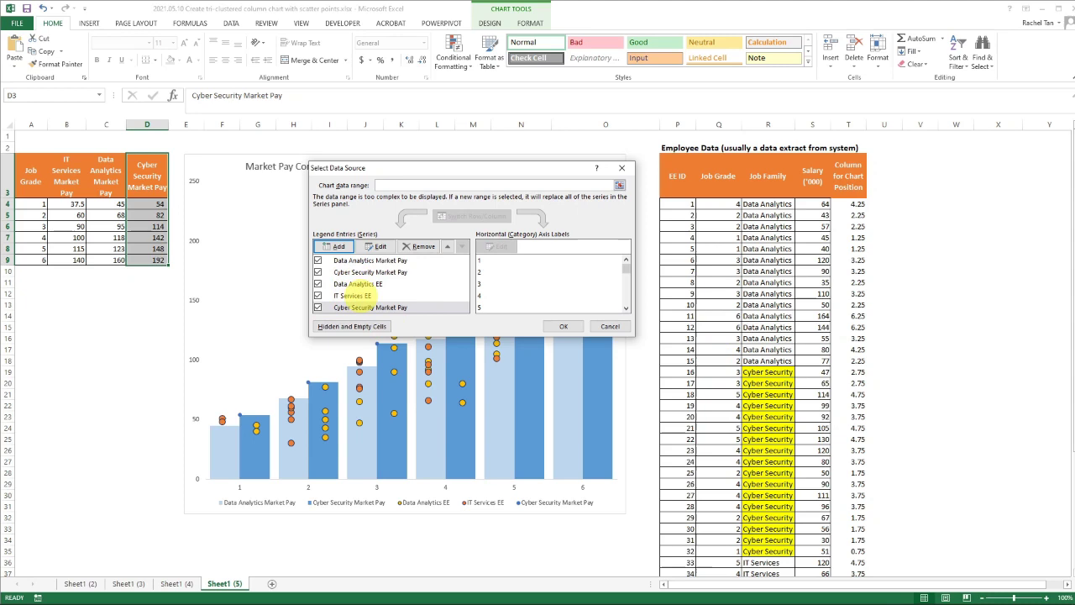
{"action": "left_click", "coordinate": [361, 284]}
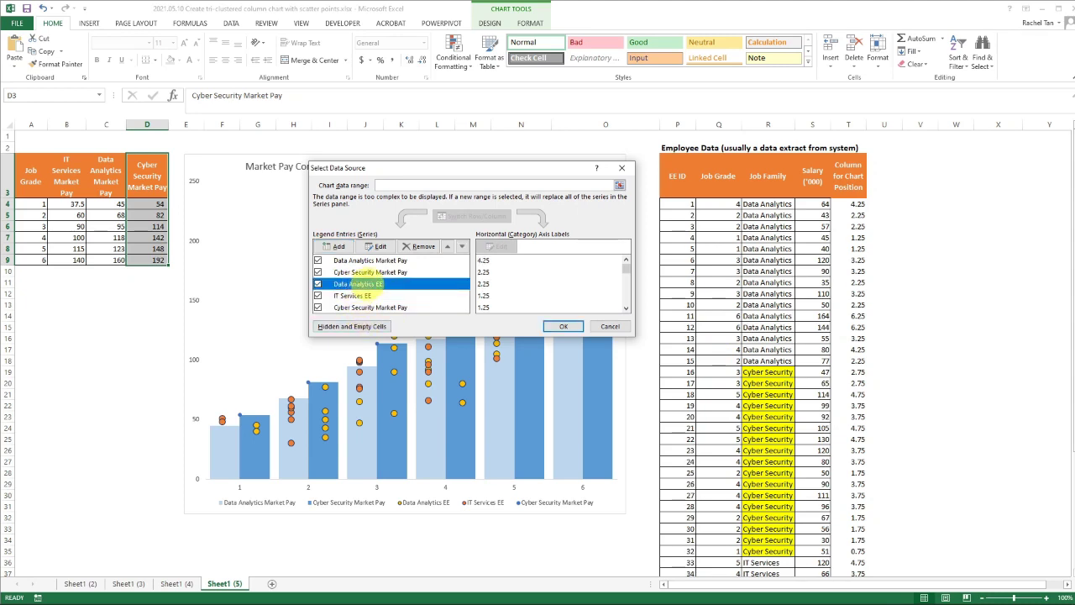
{"action": "left_click", "coordinate": [376, 246]}
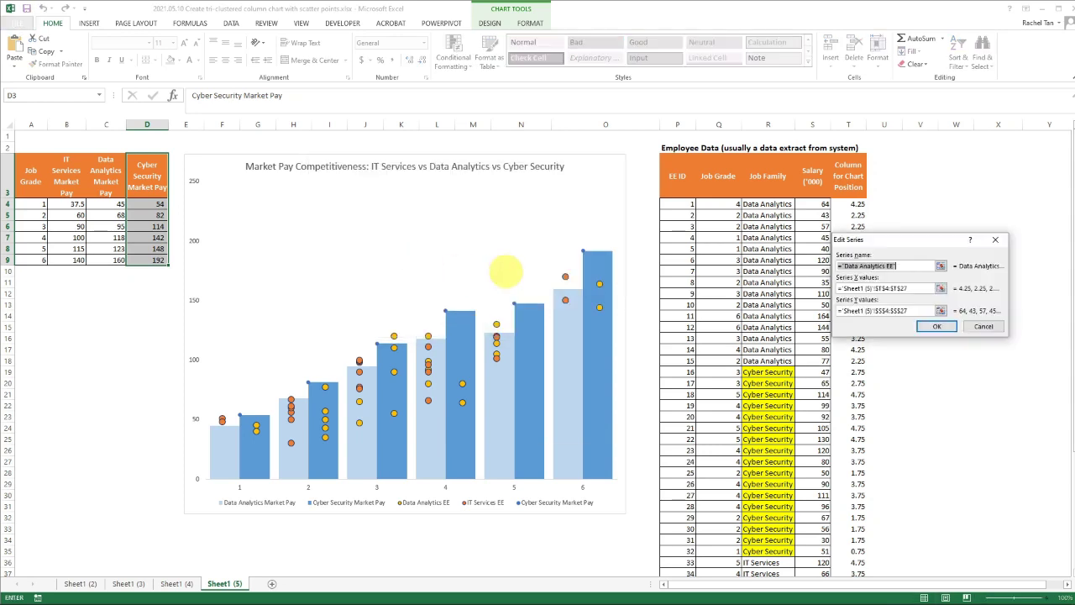
Replace its X values with T4:T18 and start picking its salaries from column S.
{"action": "left_click_drag", "start_coordinate": [886, 228], "coordinate": [588, 235]}
{"action": "left_click", "coordinate": [604, 271]}
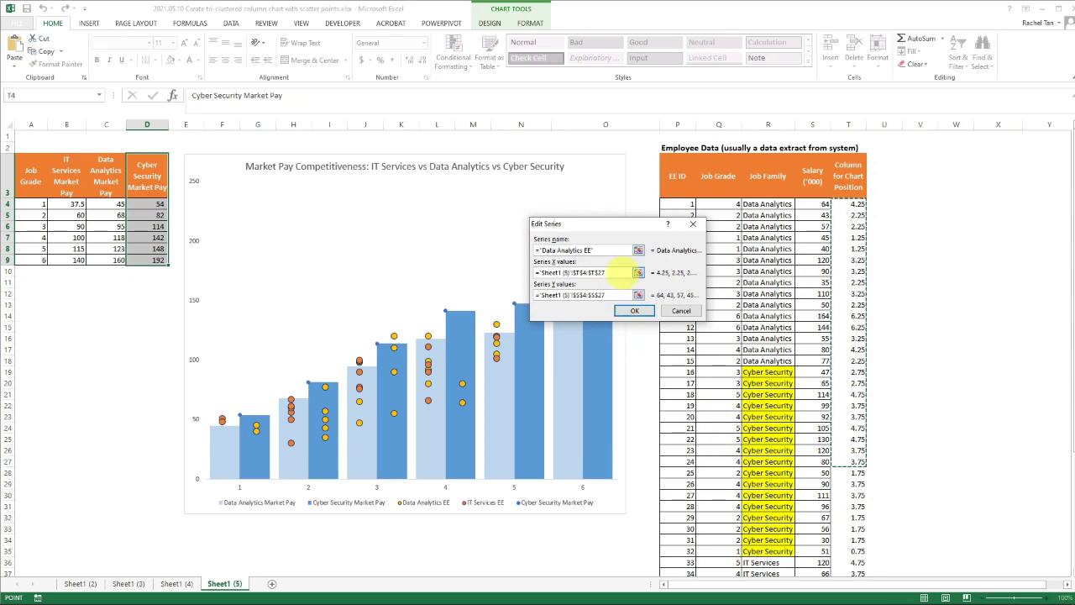
{"action": "left_click_drag", "start_coordinate": [618, 271], "coordinate": [500, 267]}
{"action": "key", "text": "BackSpace"}
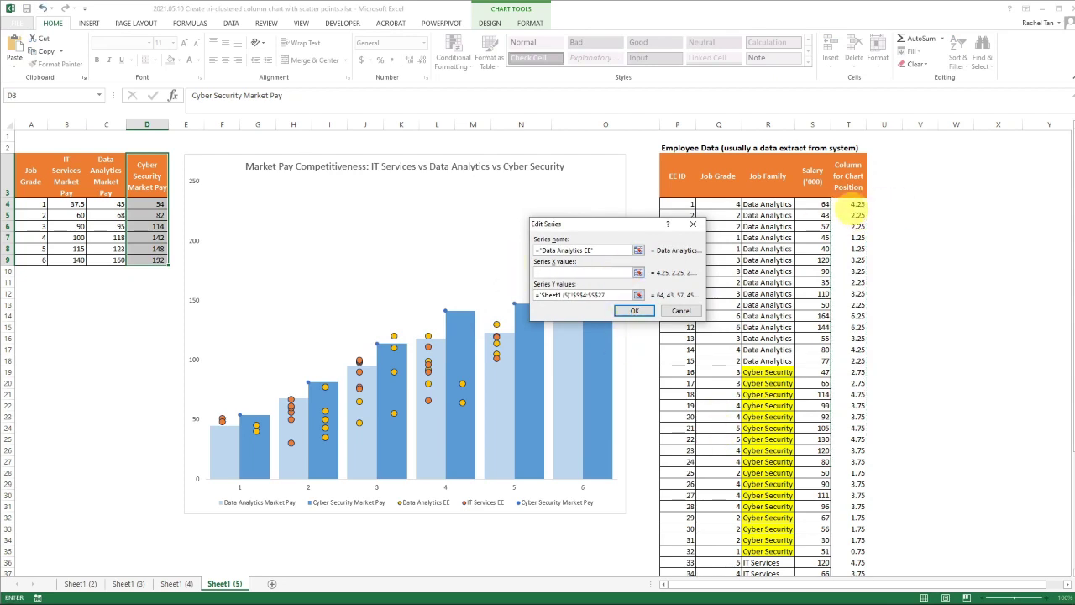
{"action": "left_click_drag", "start_coordinate": [849, 204], "coordinate": [848, 360]}
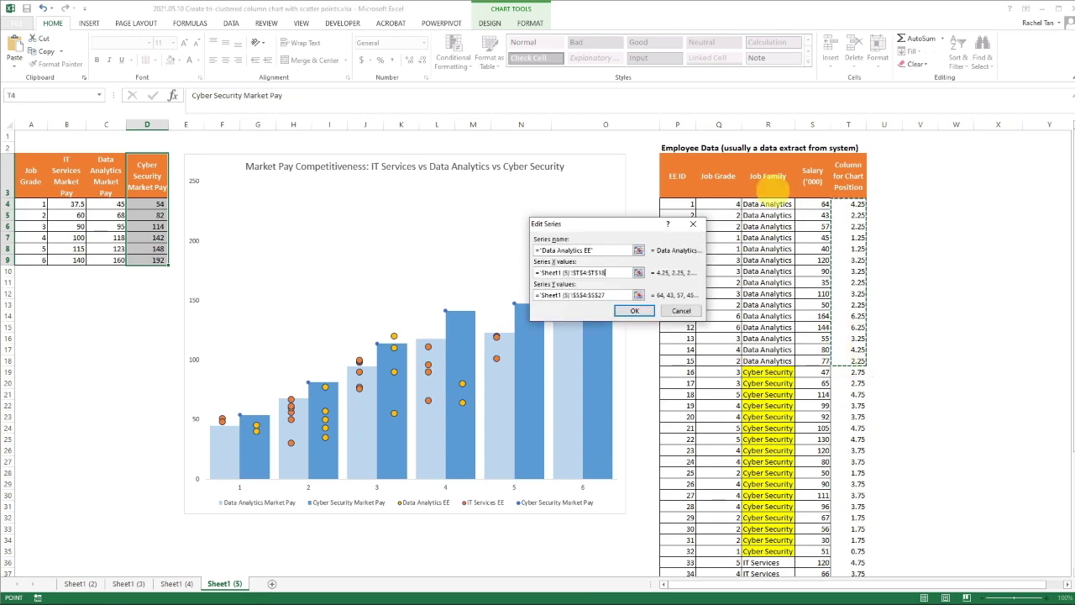
{"action": "left_click", "coordinate": [614, 294]}
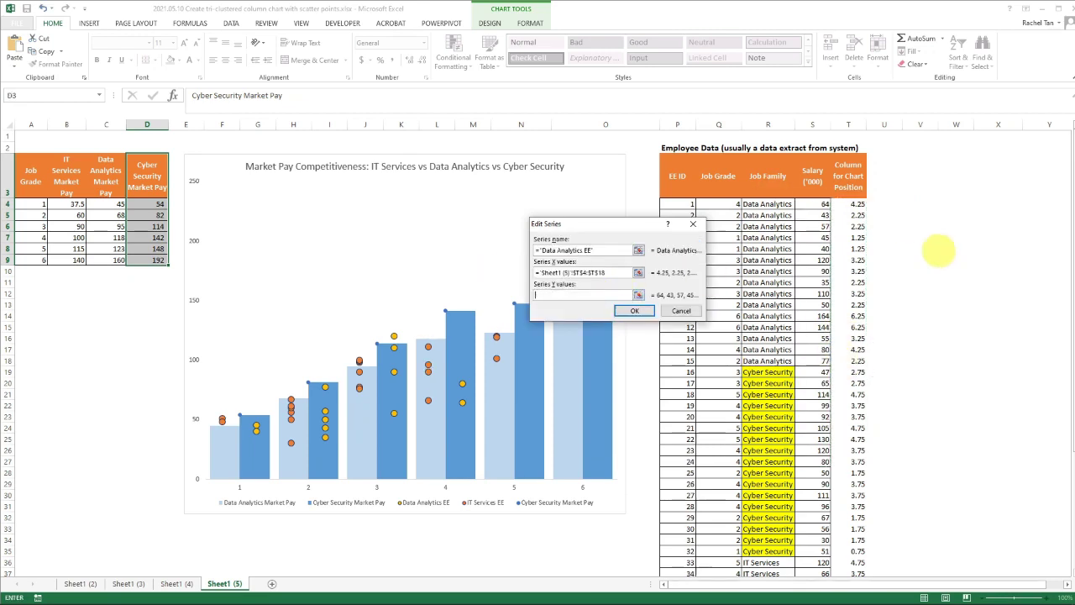
{"action": "left_click_drag", "start_coordinate": [819, 204], "coordinate": [815, 363]}
Confirm the Data Analytics EE changes and open the IT Services EE series for editing.
{"action": "left_click", "coordinate": [629, 312]}
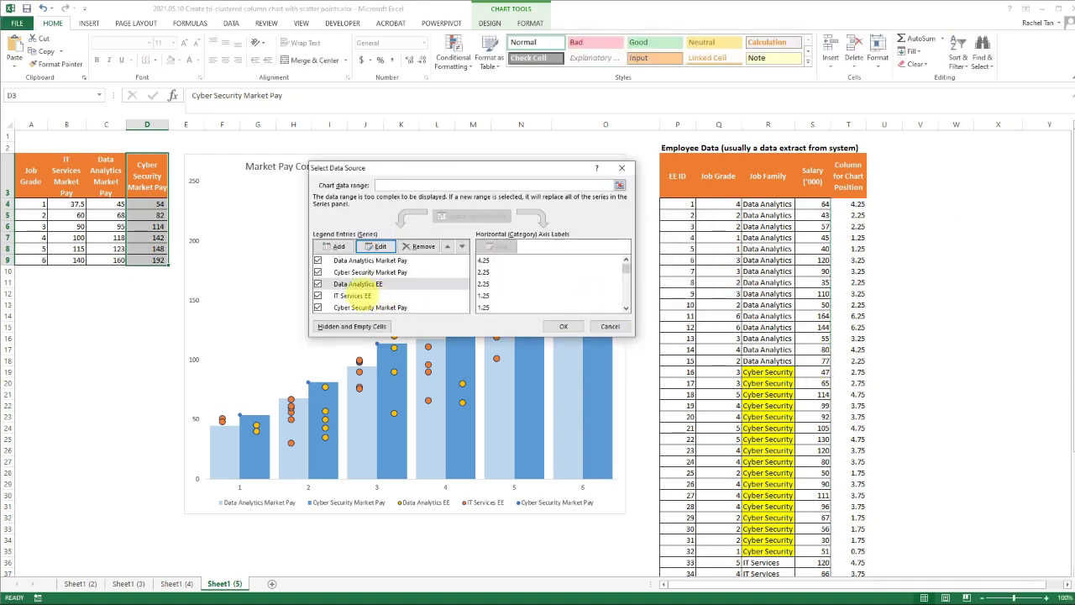
{"action": "left_click", "coordinate": [357, 284]}
{"action": "left_click", "coordinate": [354, 294]}
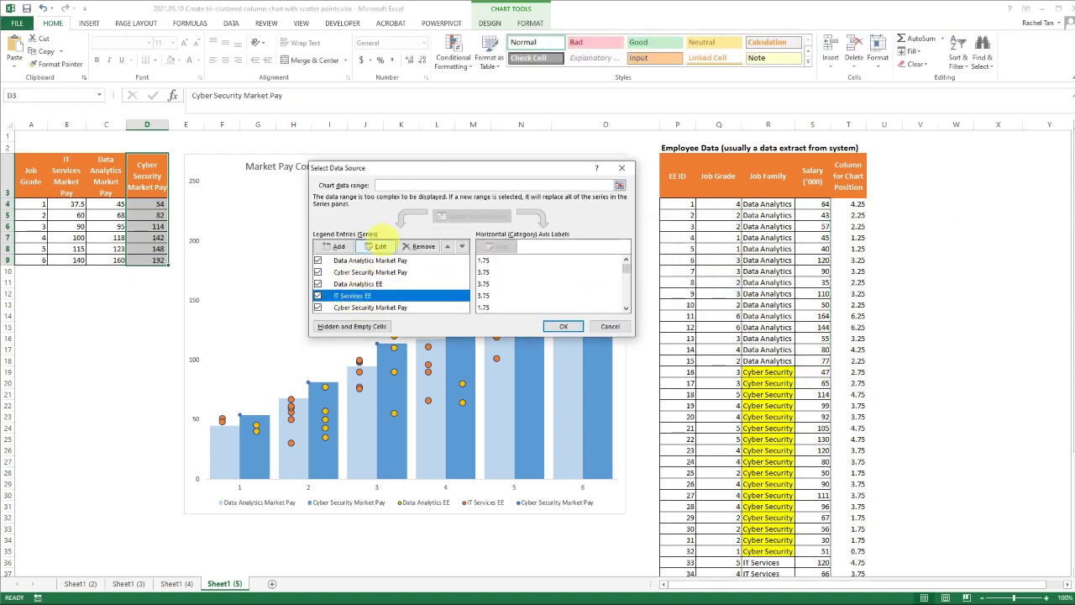
{"action": "left_click", "coordinate": [380, 245]}
Set IT Services EE X values to T36:T53 and Y values to S36:S53.
{"action": "left_click", "coordinate": [606, 272]}
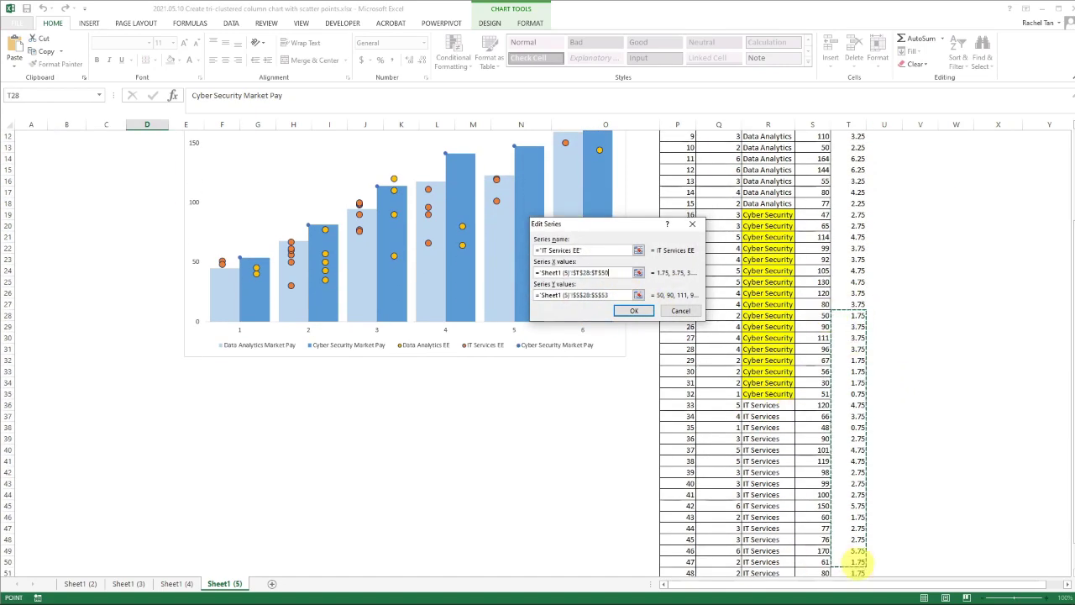
{"action": "left_click_drag", "start_coordinate": [629, 272], "coordinate": [445, 266]}
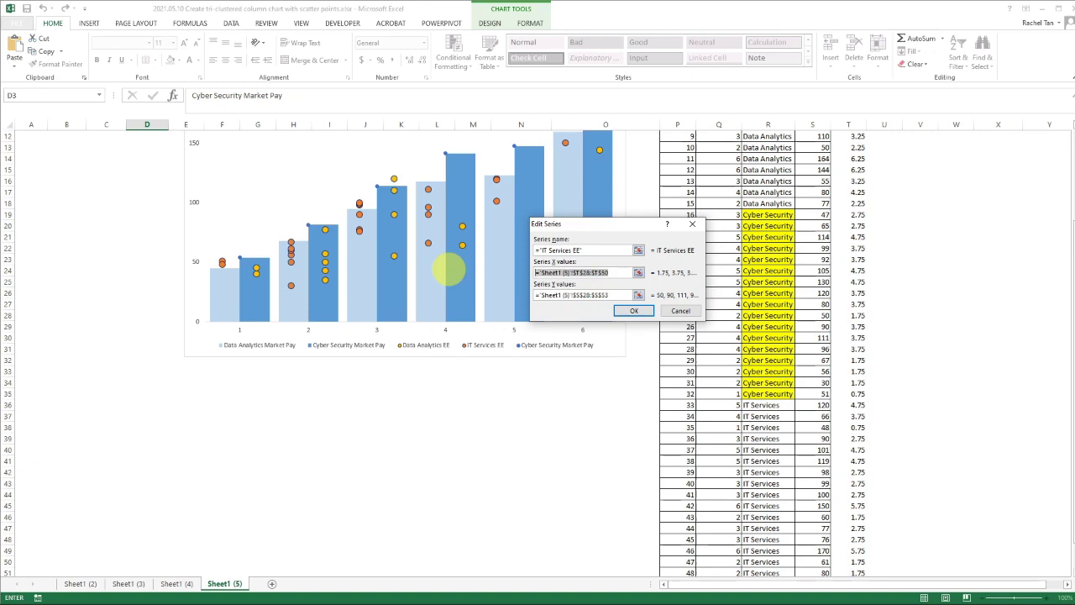
{"action": "key", "text": "Delete"}
{"action": "left_click_drag", "start_coordinate": [854, 404], "coordinate": [843, 563]}
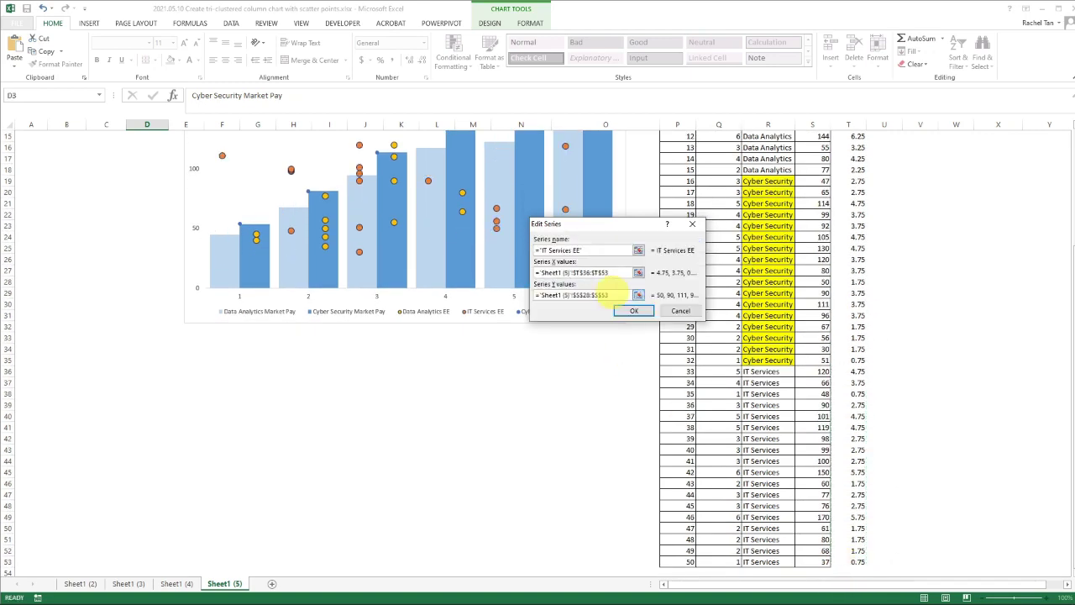
{"action": "left_click_drag", "start_coordinate": [610, 294], "coordinate": [514, 290]}
{"action": "key", "text": "Delete"}
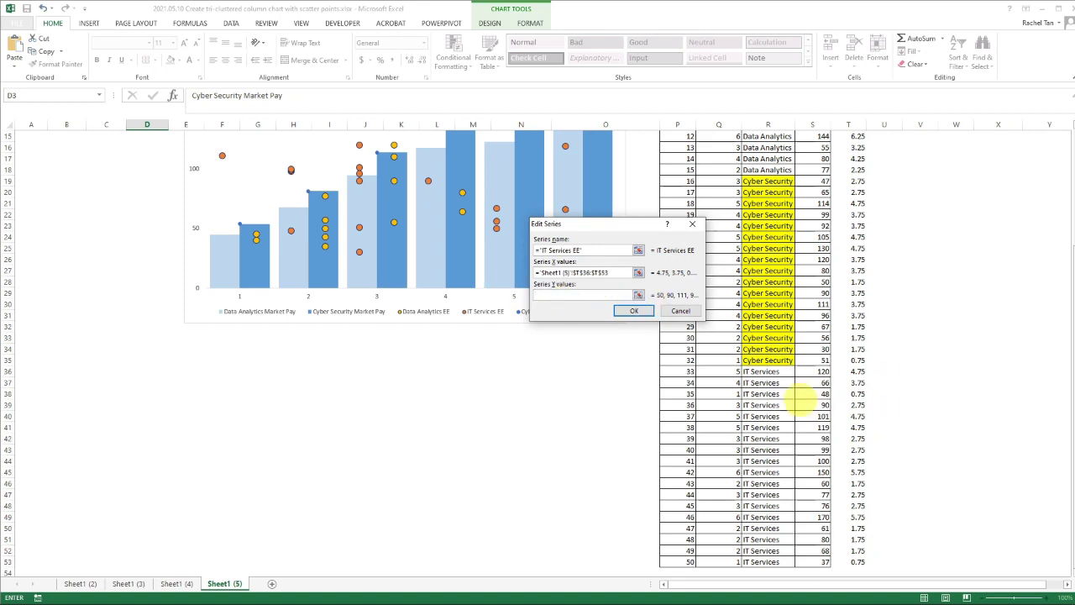
{"action": "left_click_drag", "start_coordinate": [819, 371], "coordinate": [804, 497]}
{"action": "left_click_drag", "start_coordinate": [808, 562], "coordinate": [808, 562]}
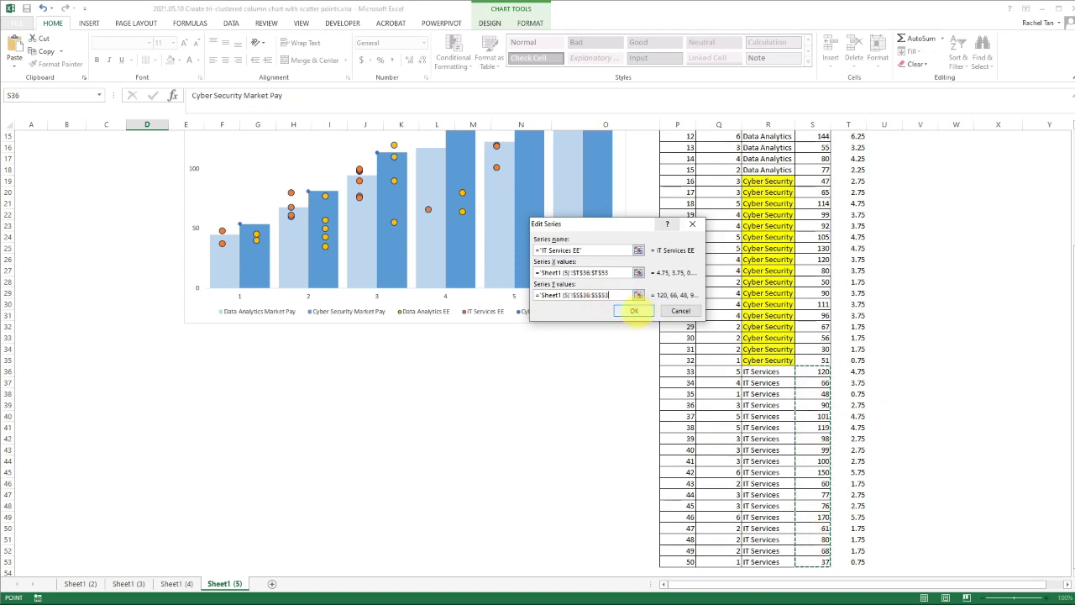
{"action": "left_click", "coordinate": [634, 310]}
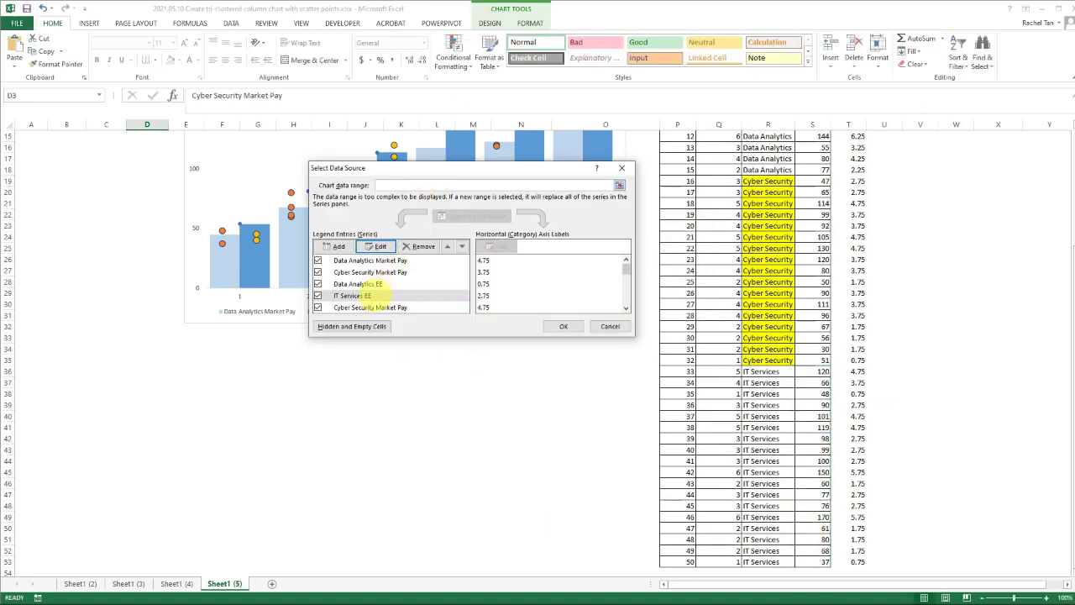
Add a new series named Cyber Security EE.
{"action": "left_click", "coordinate": [351, 295]}
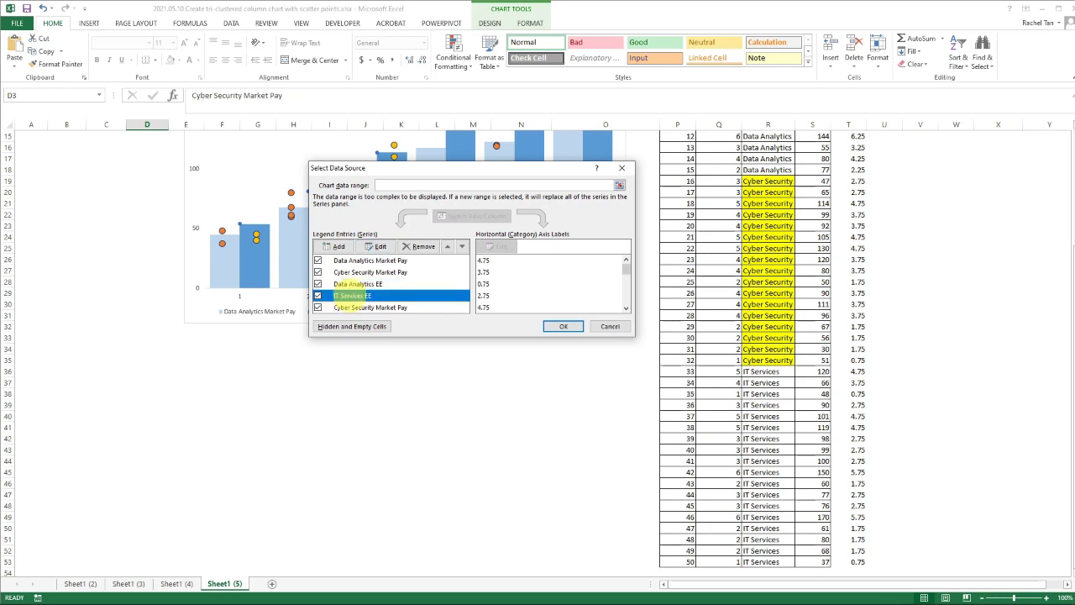
{"action": "left_click", "coordinate": [335, 246]}
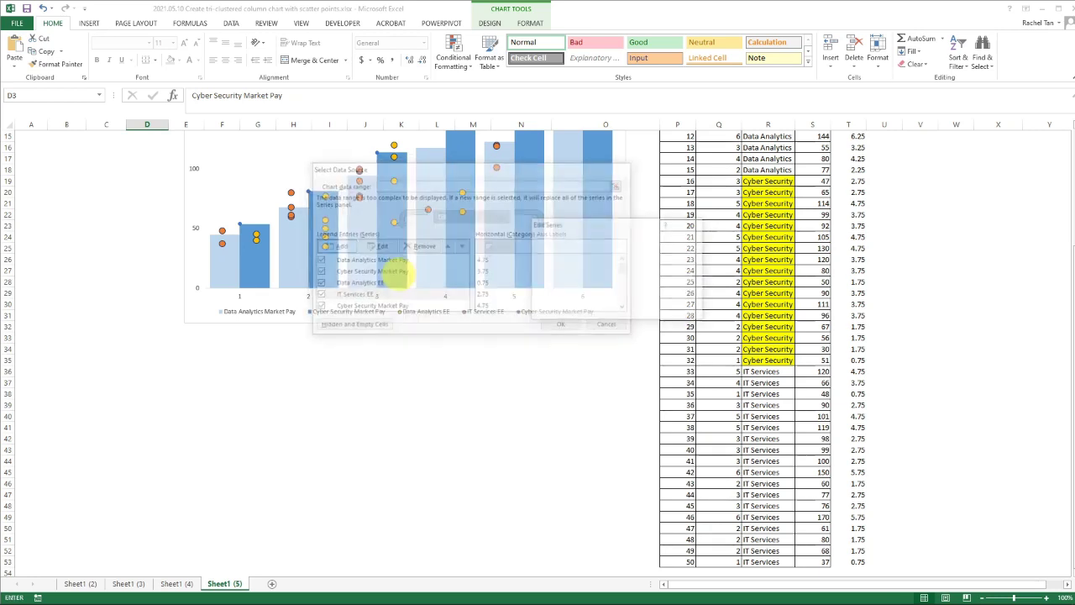
{"action": "type", "text": "Cyber "}
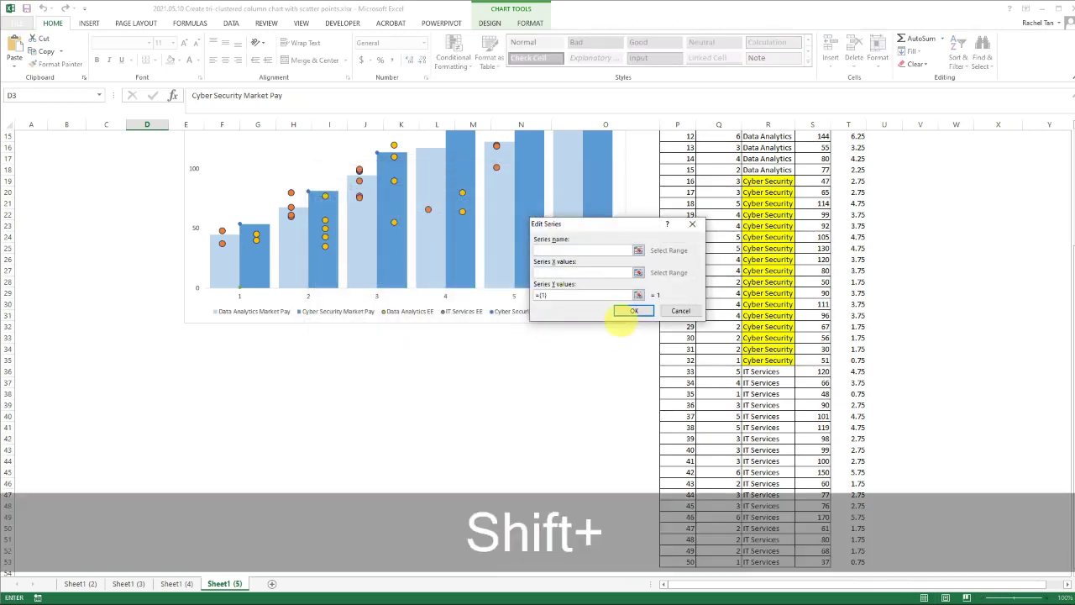
{"action": "type", "text": "Secru"}
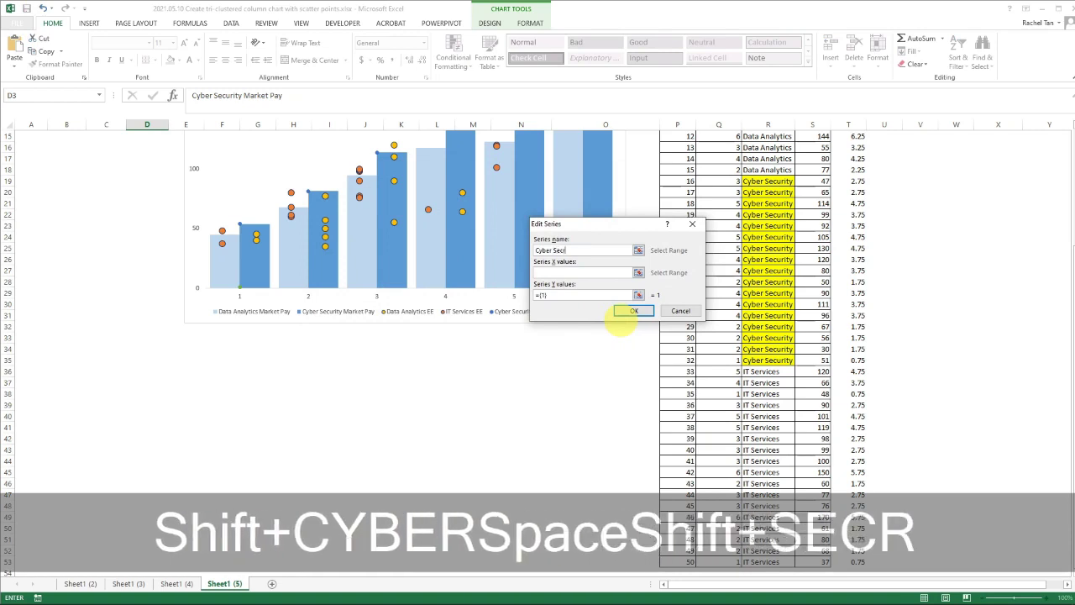
{"action": "key", "text": "BackSpace"}
{"action": "key", "text": "BackSpace"}
{"action": "type", "text": "urity"}
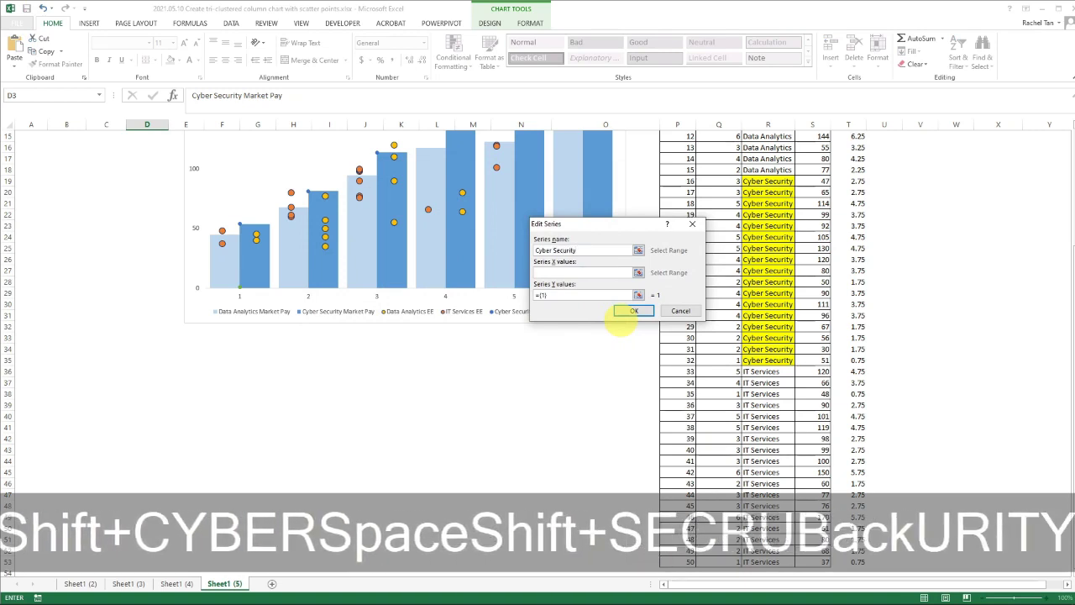
{"action": "type", "text": " EE"}
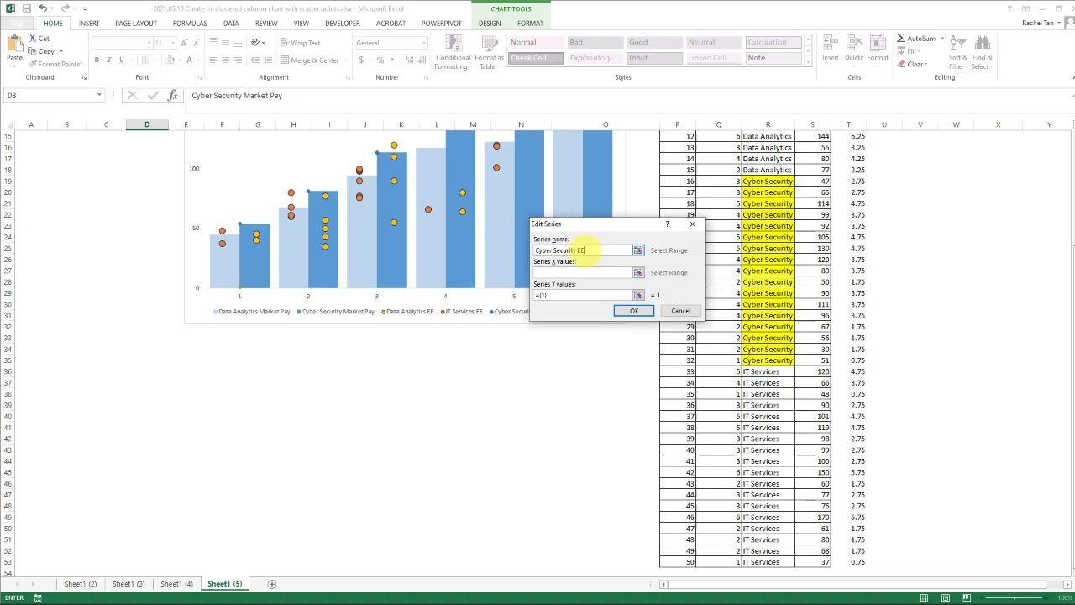
{"action": "left_click", "coordinate": [585, 271]}
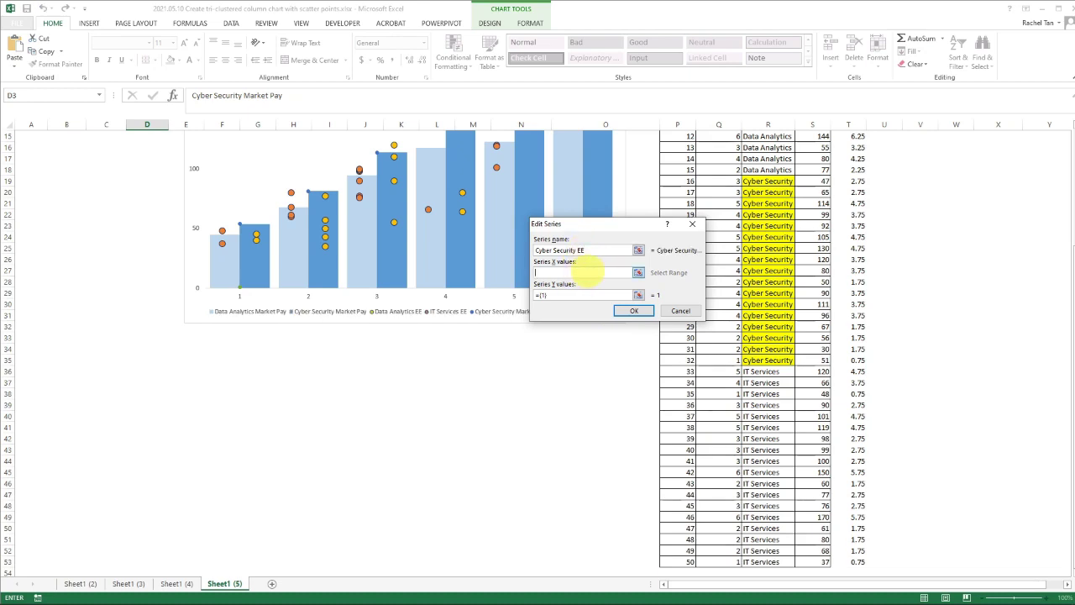
Give it X values T19:T35 and Y values S19:S35, and apply the data changes.
{"action": "left_click", "coordinate": [853, 181]}
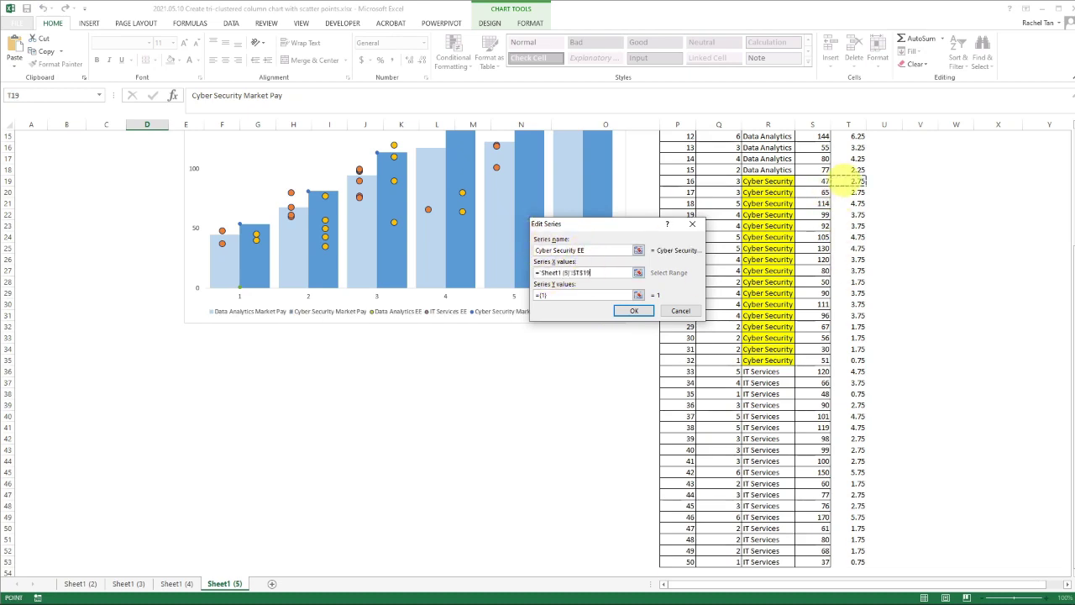
{"action": "left_click_drag", "start_coordinate": [852, 180], "coordinate": [855, 359]}
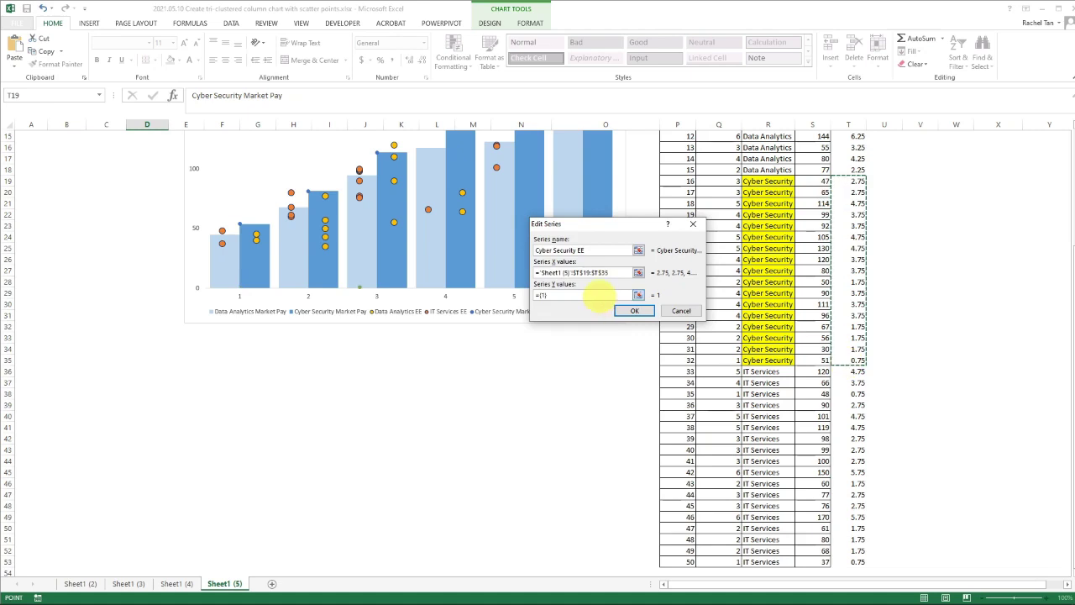
{"action": "left_click", "coordinate": [596, 295]}
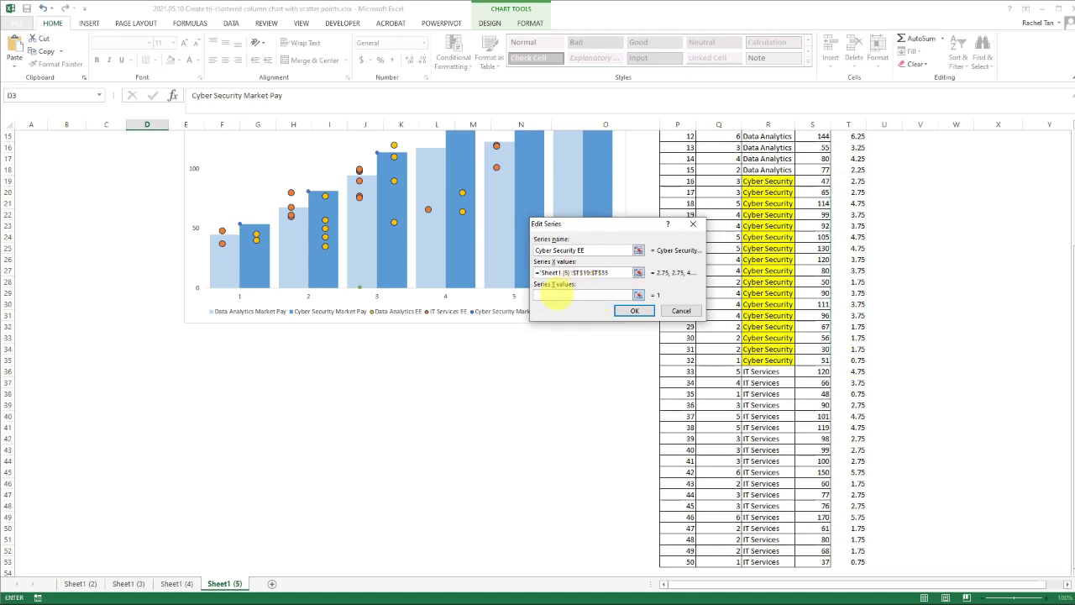
{"action": "left_click_drag", "start_coordinate": [819, 181], "coordinate": [818, 361]}
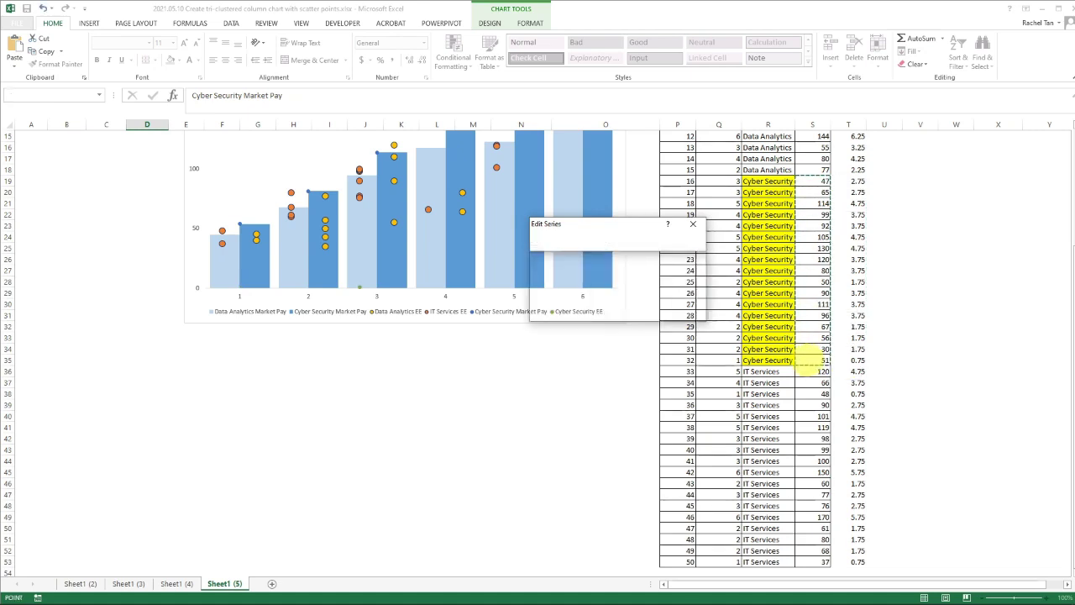
{"action": "left_click", "coordinate": [634, 311]}
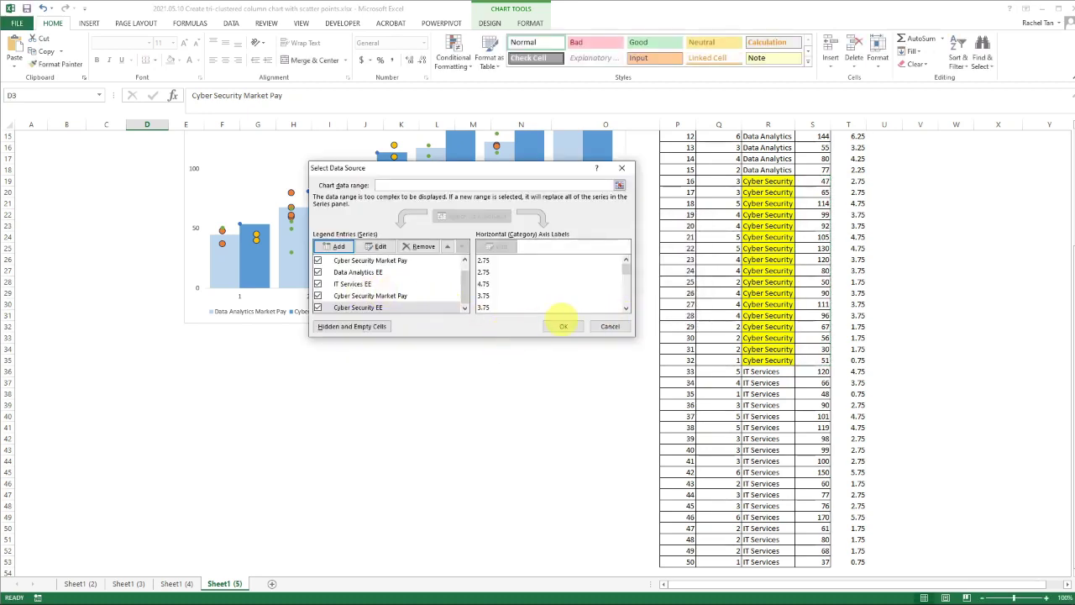
{"action": "left_click_drag", "start_coordinate": [451, 166], "coordinate": [705, 156]}
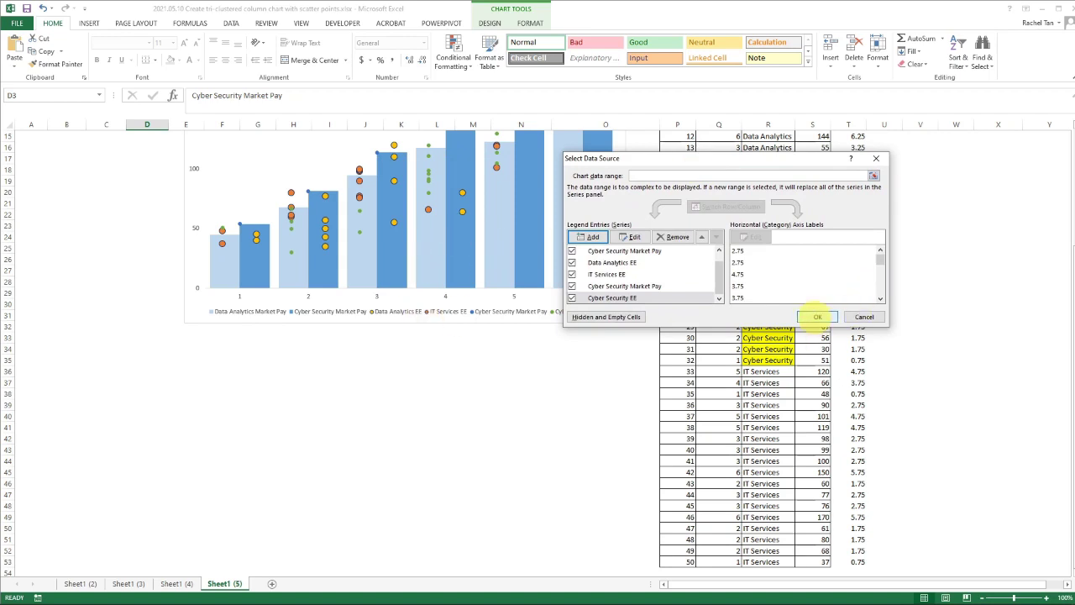
{"action": "left_click", "coordinate": [817, 316]}
{"action": "scroll", "coordinate": [643, 372], "scroll_direction": "up", "scroll_amount": 4}
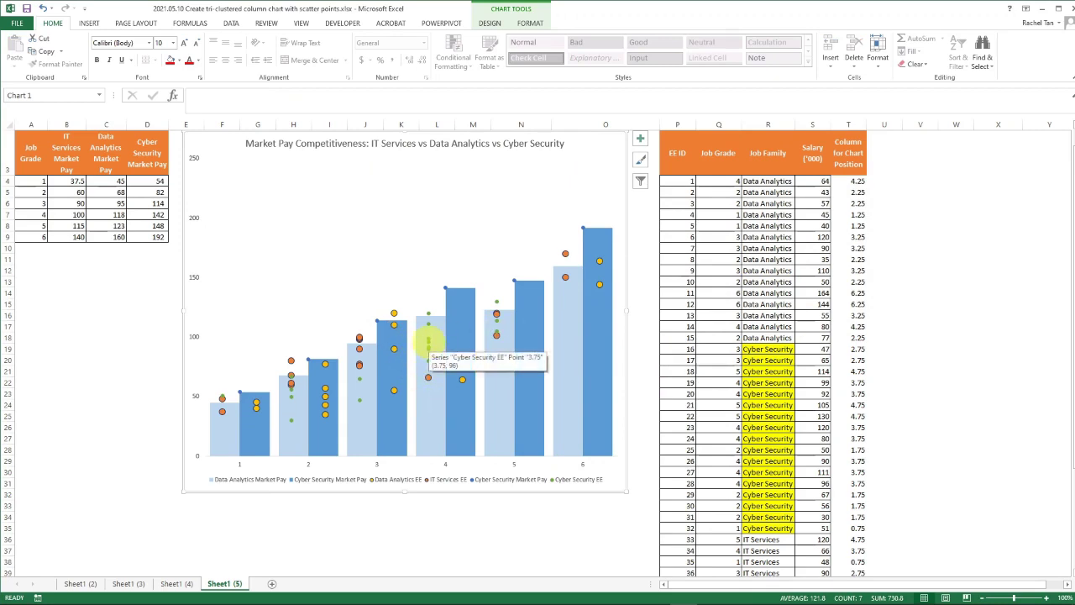
{"action": "left_click", "coordinate": [428, 346]}
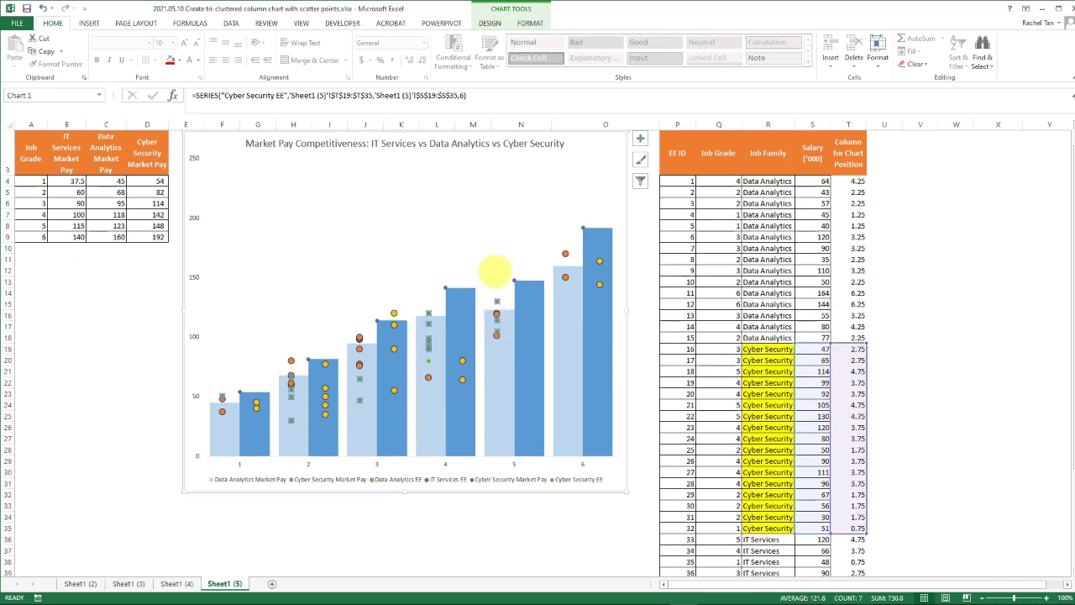
{"action": "mouse_move", "coordinate": [496, 312]}
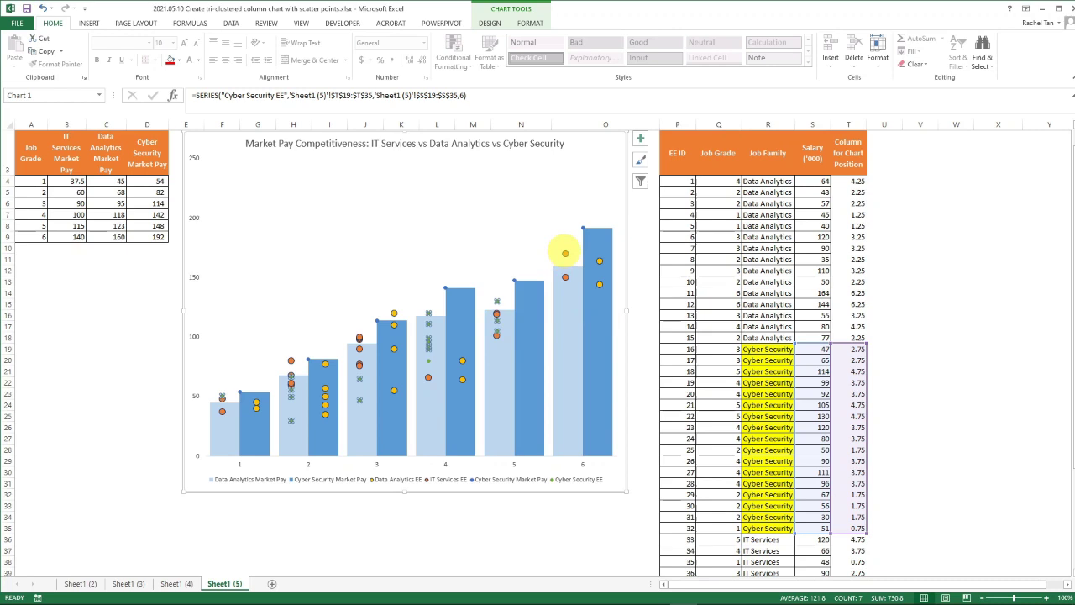
{"action": "mouse_move", "coordinate": [564, 253]}
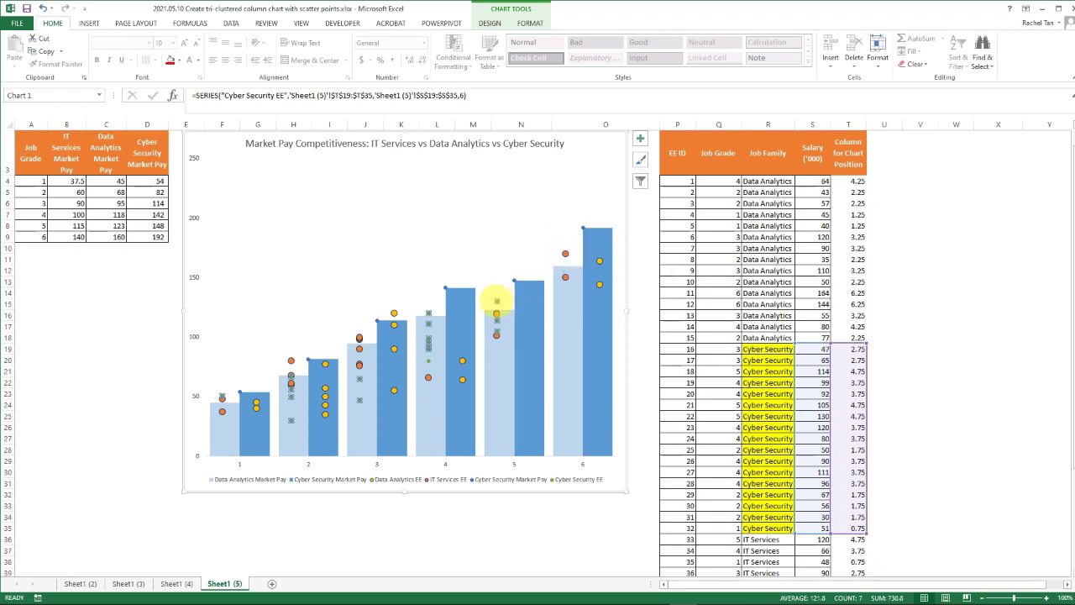
Make the Cyber Security EE markers built-in circles of size 9.
{"action": "right_click", "coordinate": [496, 301]}
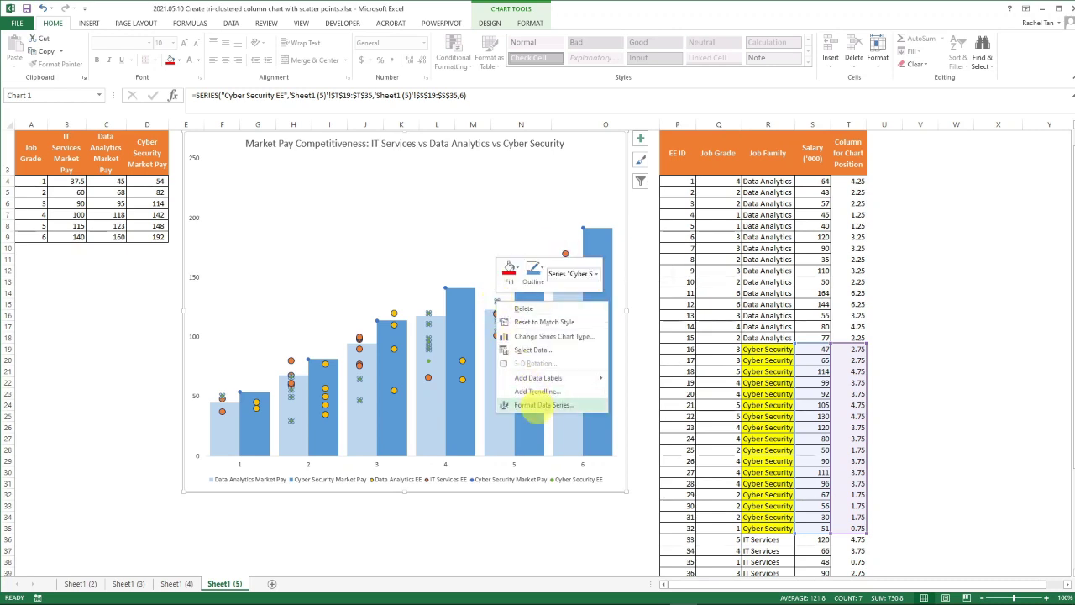
{"action": "left_click", "coordinate": [542, 405]}
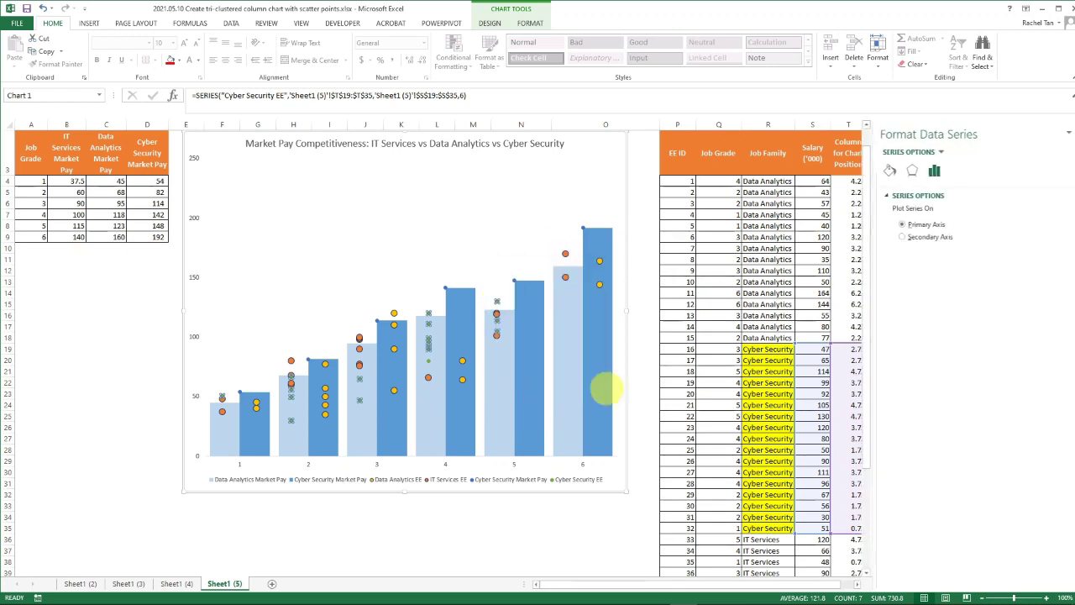
{"action": "left_click", "coordinate": [885, 170]}
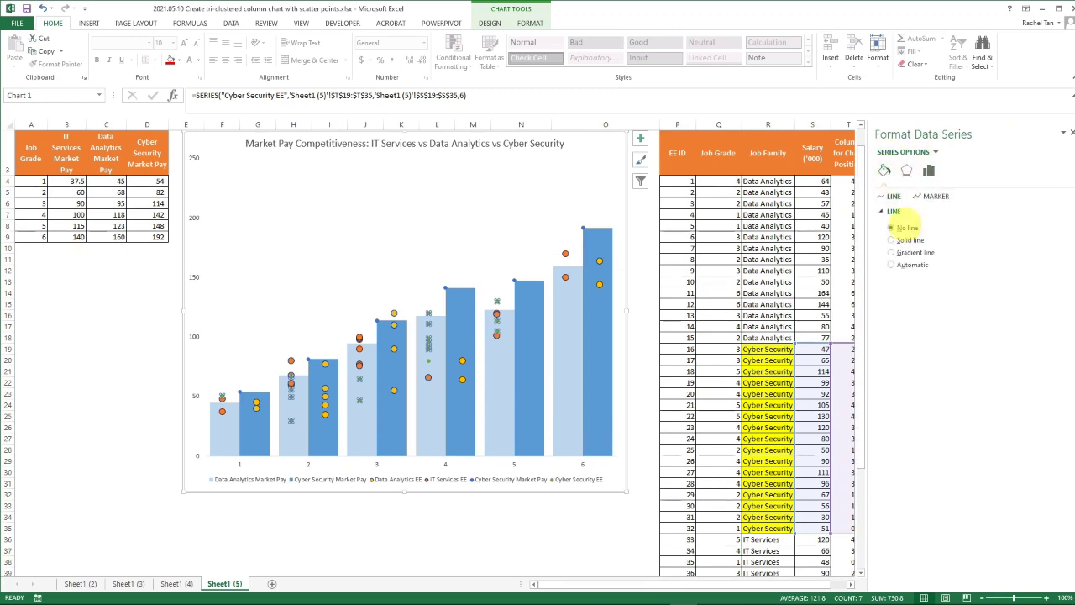
{"action": "left_click", "coordinate": [933, 195]}
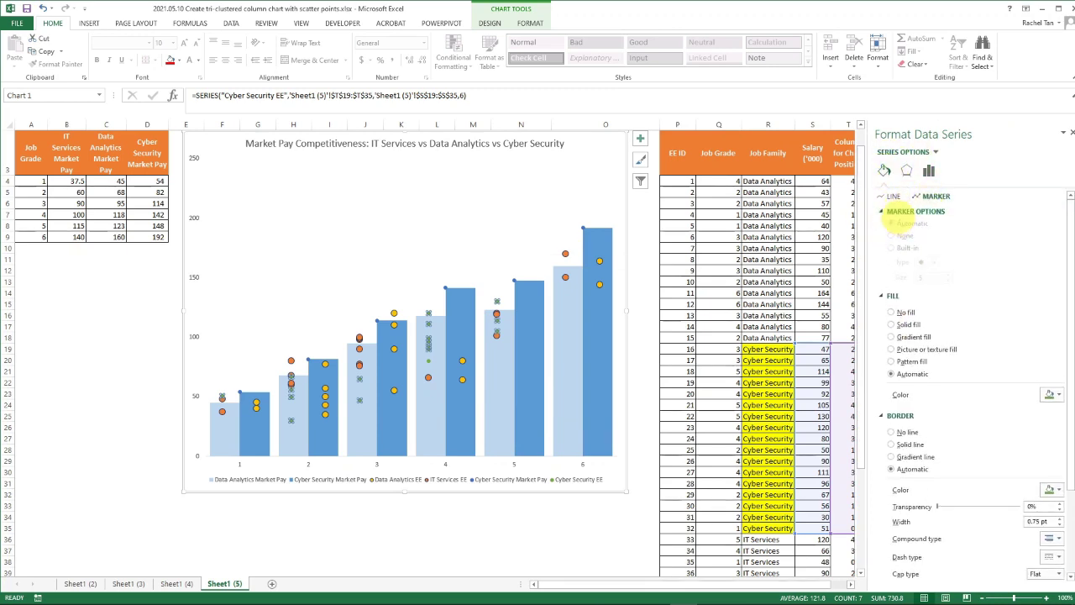
{"action": "left_click", "coordinate": [884, 211]}
{"action": "left_click", "coordinate": [891, 251]}
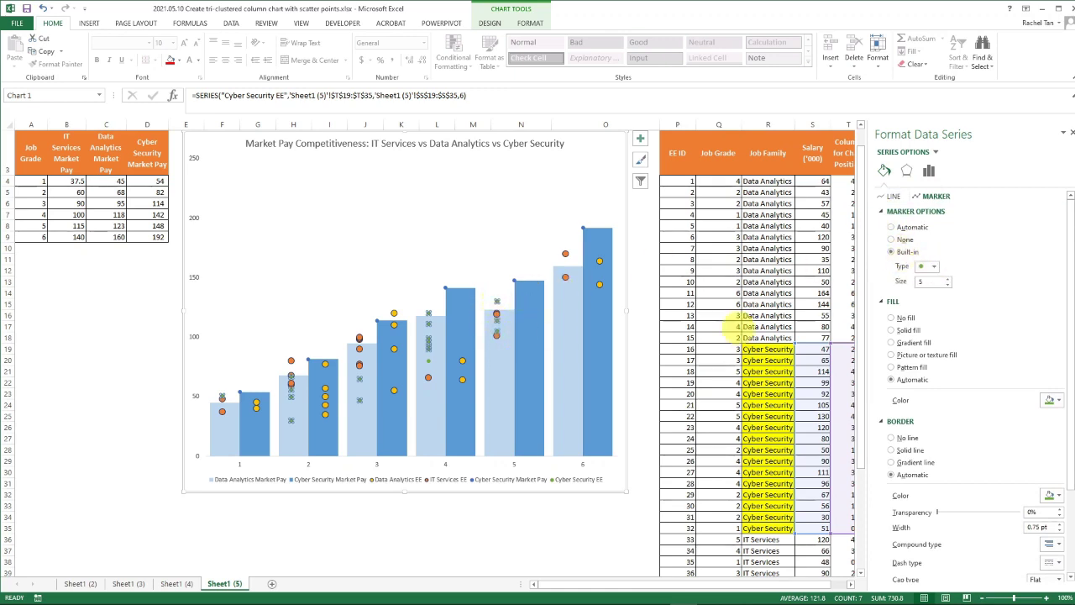
{"action": "left_click", "coordinate": [933, 265]}
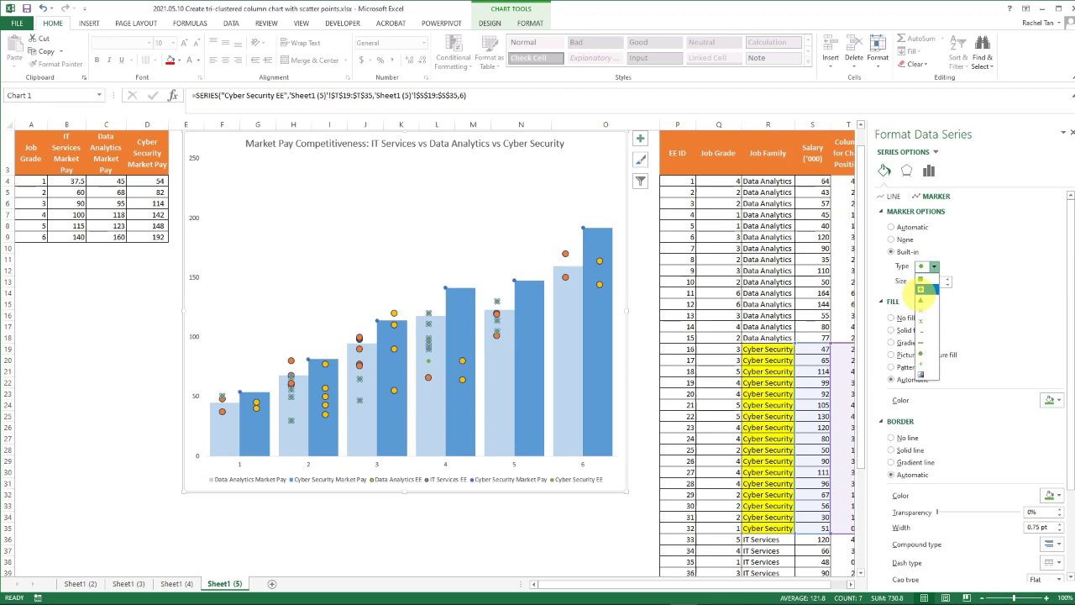
{"action": "left_click", "coordinate": [921, 289]}
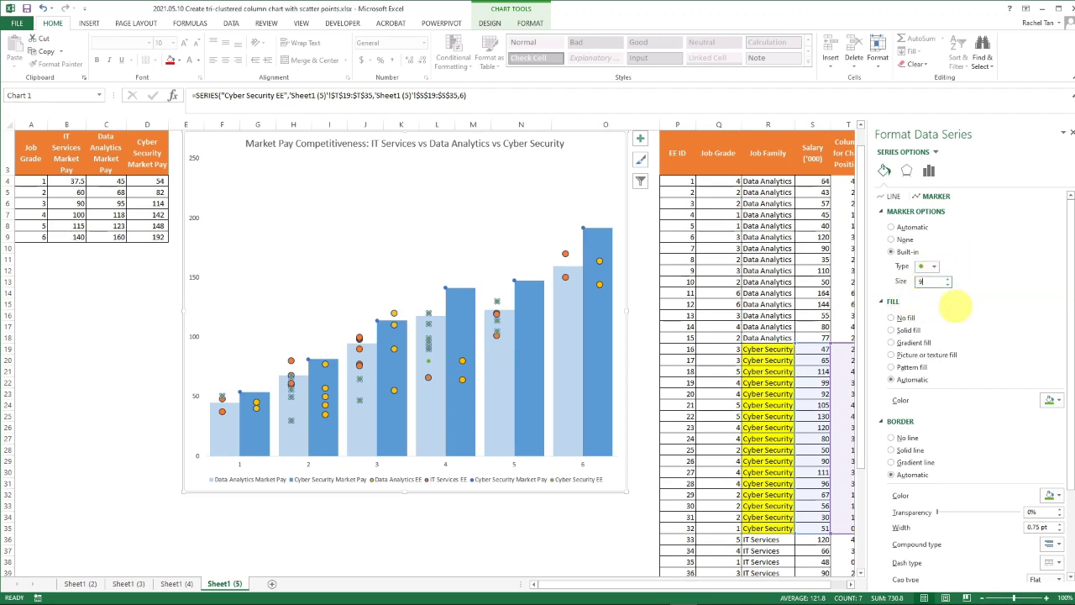
{"action": "left_click", "coordinate": [928, 300]}
Give the Cyber Security EE markers a solid green fill and solid outline.
{"action": "left_click", "coordinate": [881, 301]}
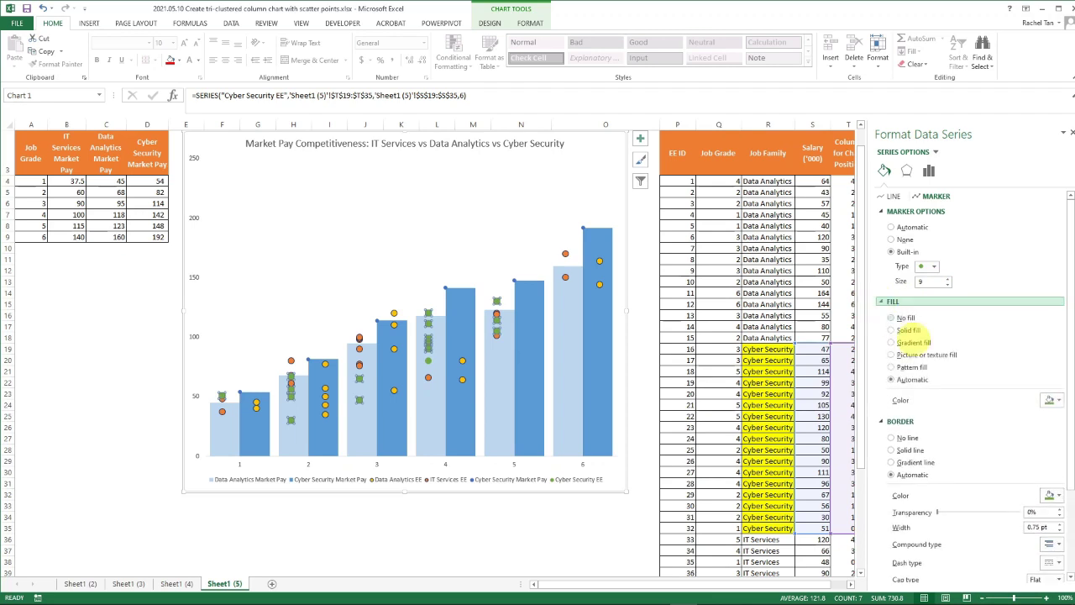
{"action": "left_click", "coordinate": [892, 330]}
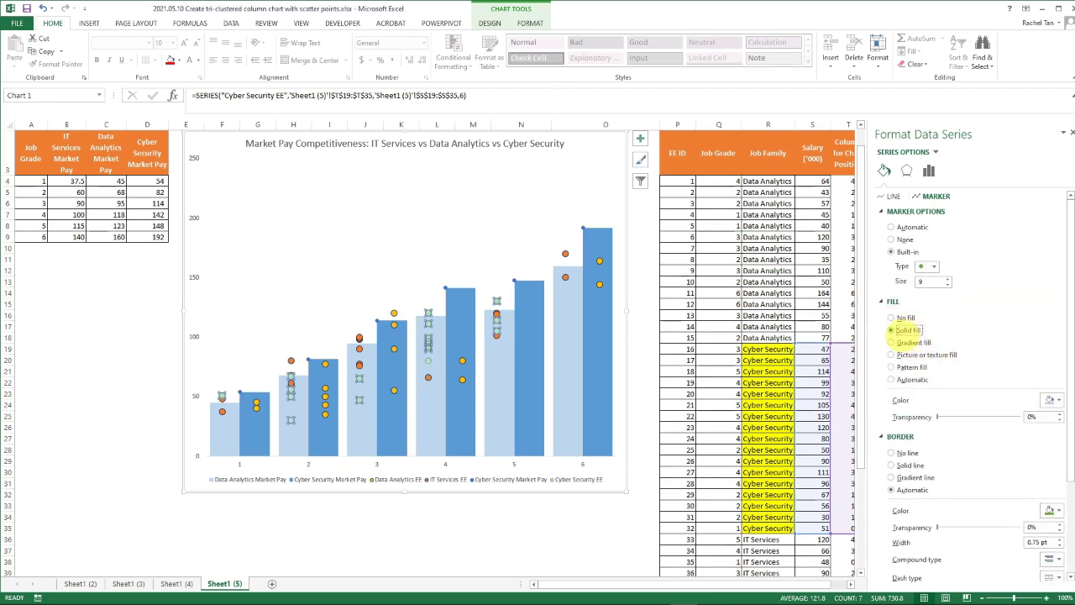
{"action": "left_click", "coordinate": [1051, 400]}
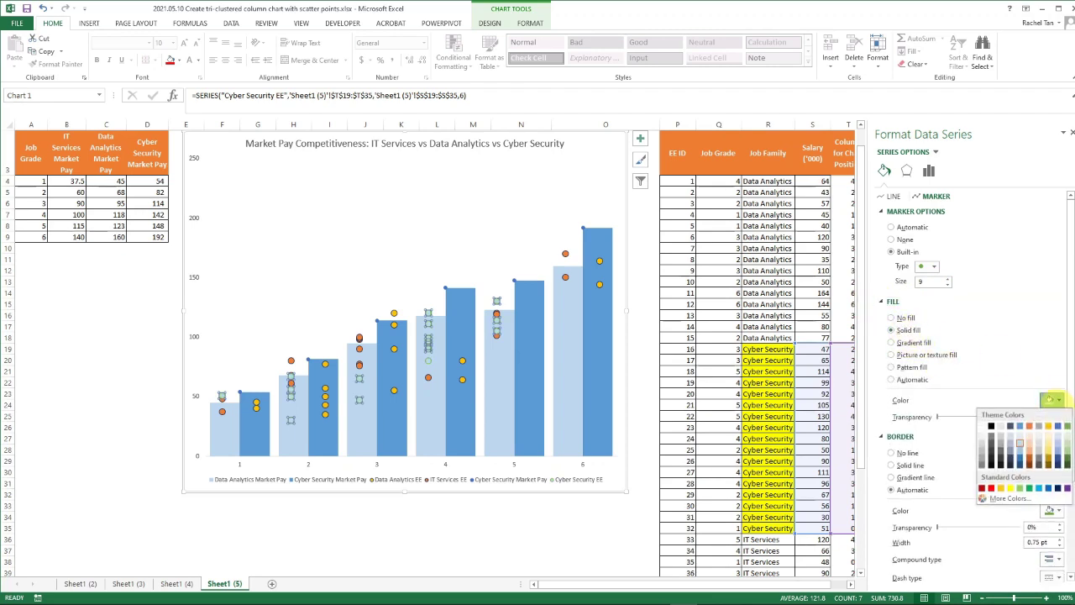
{"action": "left_click", "coordinate": [1065, 426]}
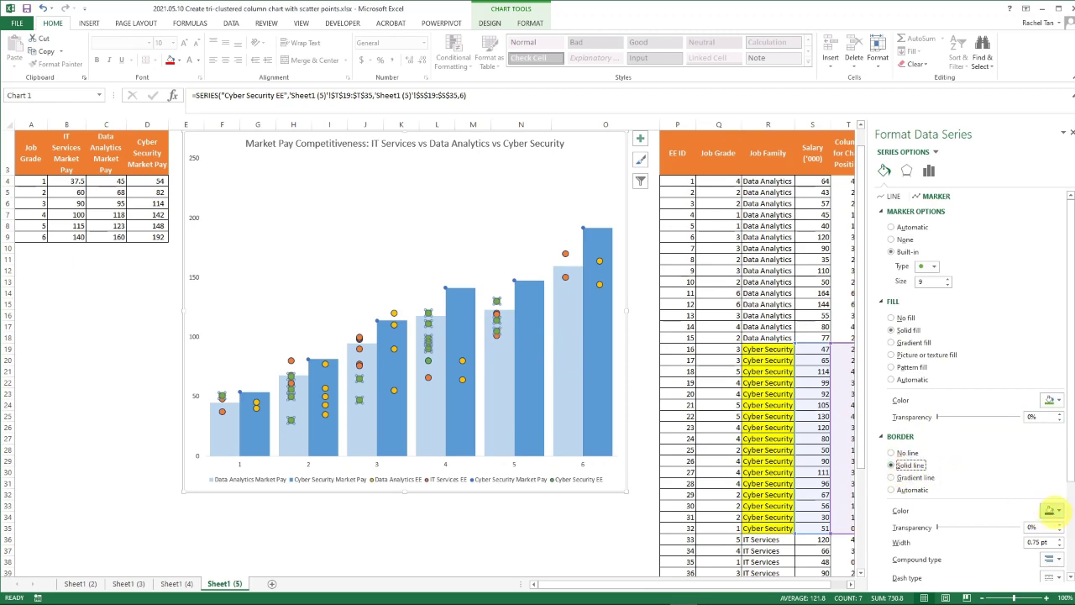
{"action": "left_click", "coordinate": [509, 265]}
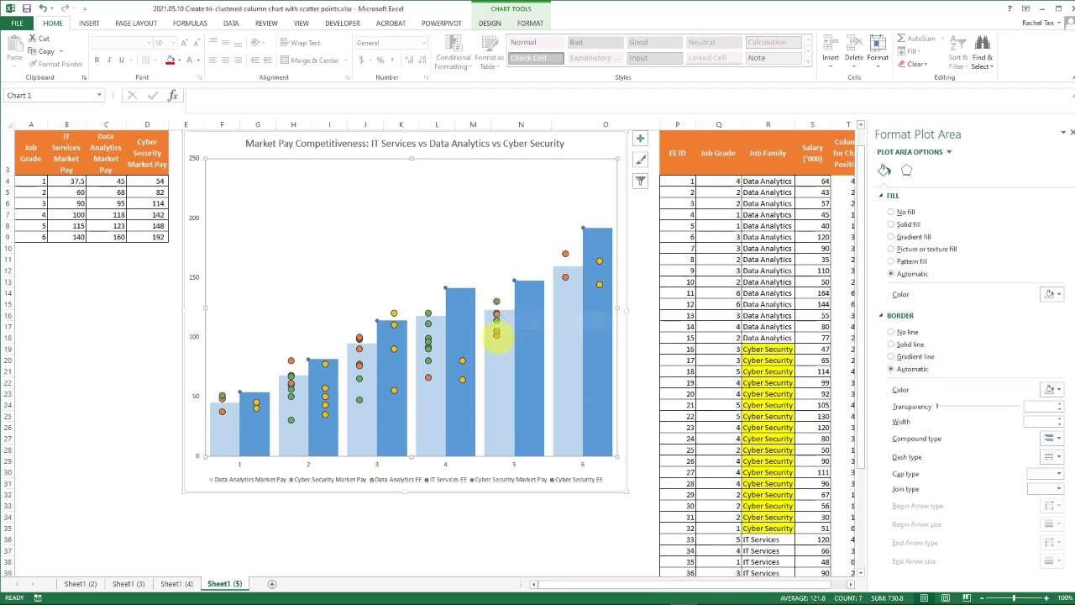
Close the Format Data Series pane and select the Cyber Security Market Pay series.
{"action": "left_click", "coordinate": [1063, 131]}
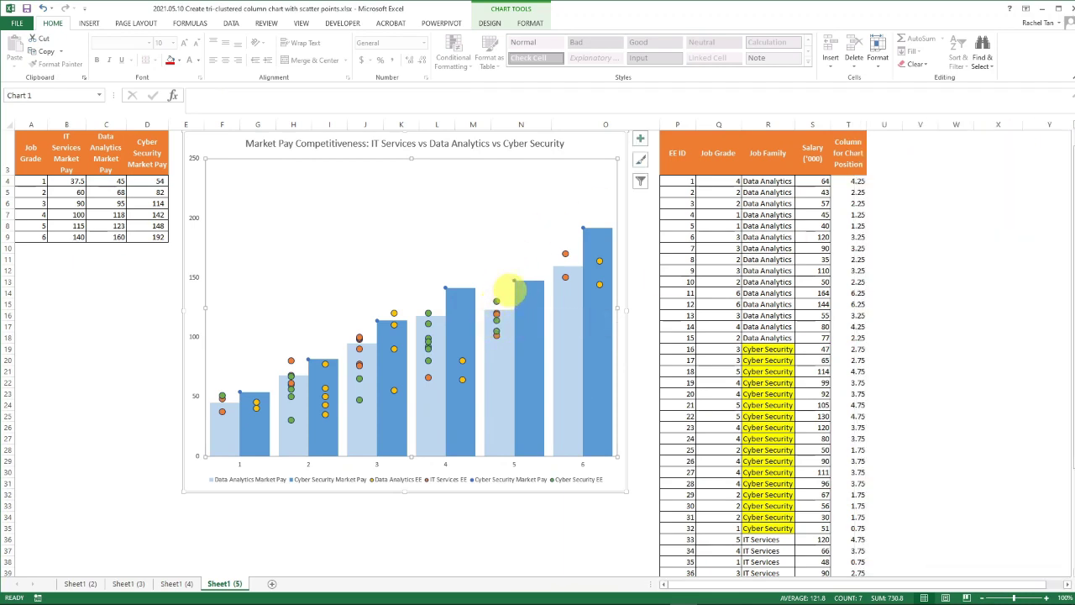
{"action": "left_click", "coordinate": [514, 280]}
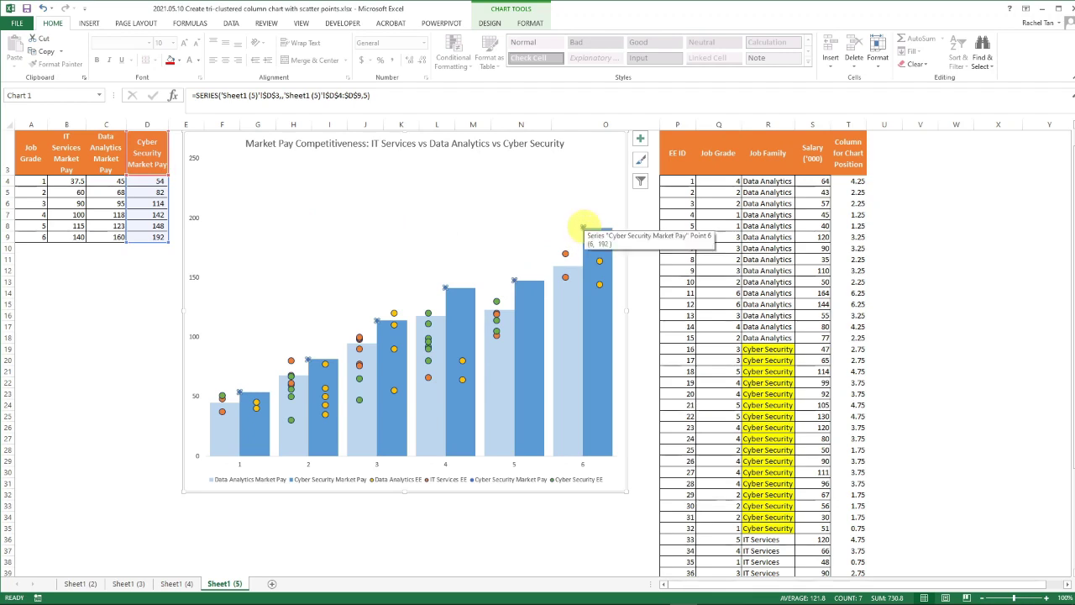
{"action": "left_click", "coordinate": [514, 280]}
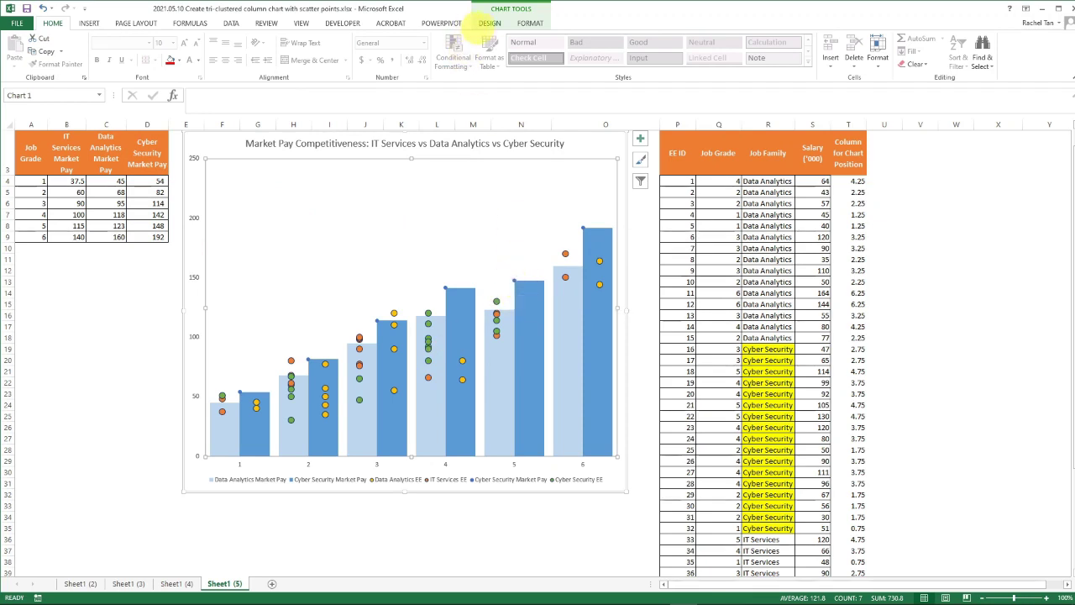
{"action": "left_click", "coordinate": [490, 23]}
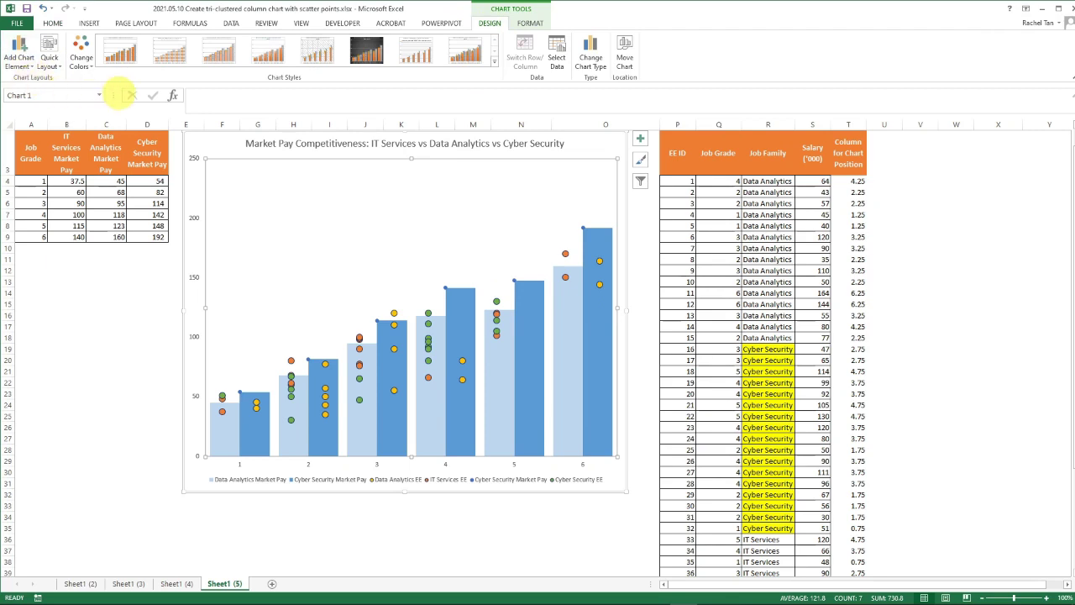
{"action": "left_click", "coordinate": [99, 94]}
{"action": "left_click", "coordinate": [20, 59]}
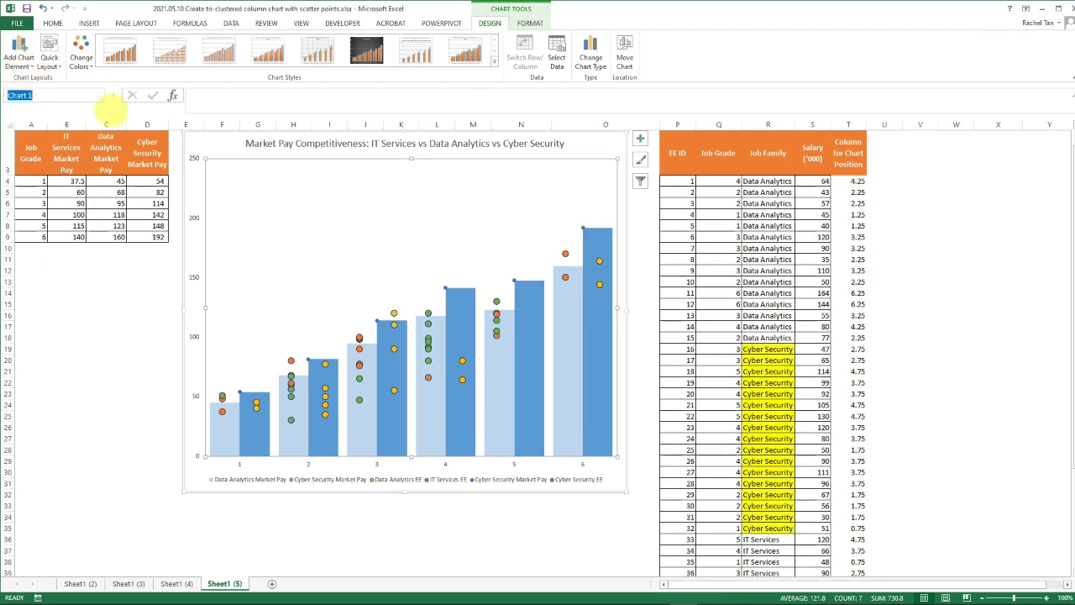
Choose Series 'Cyber Security Market Pay' from the Chart Elements list on the Format tab.
{"action": "right_click", "coordinate": [493, 281]}
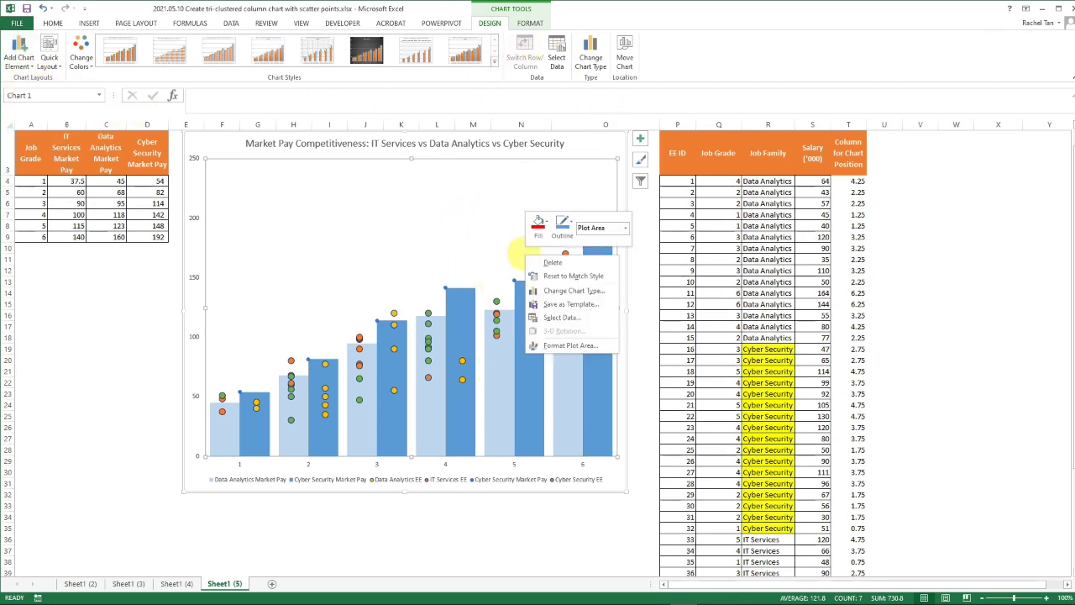
{"action": "right_click", "coordinate": [464, 227]}
{"action": "left_click", "coordinate": [531, 21]}
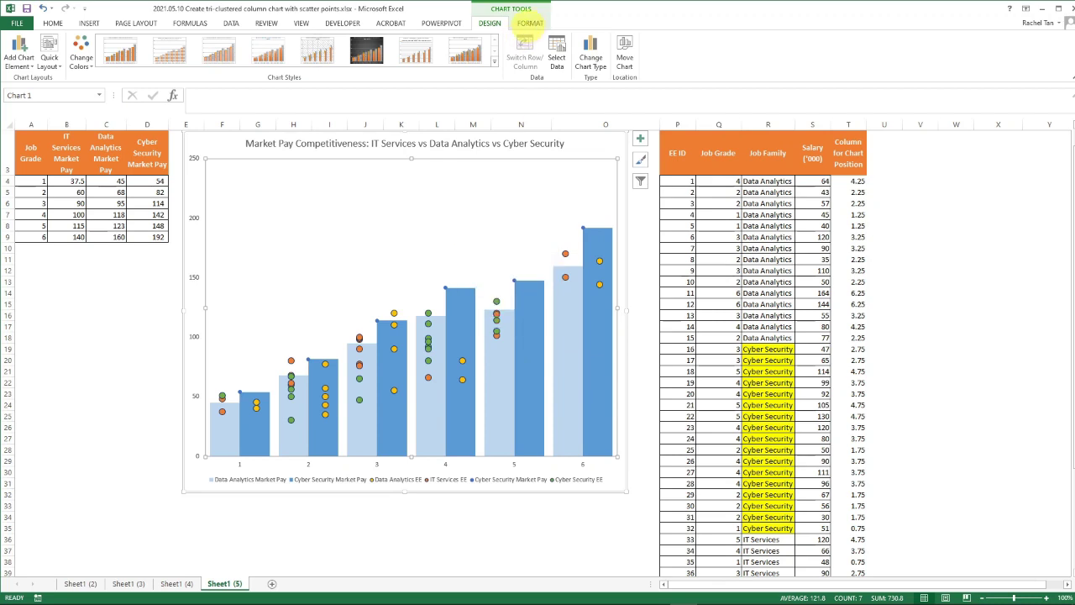
{"action": "left_click", "coordinate": [531, 21]}
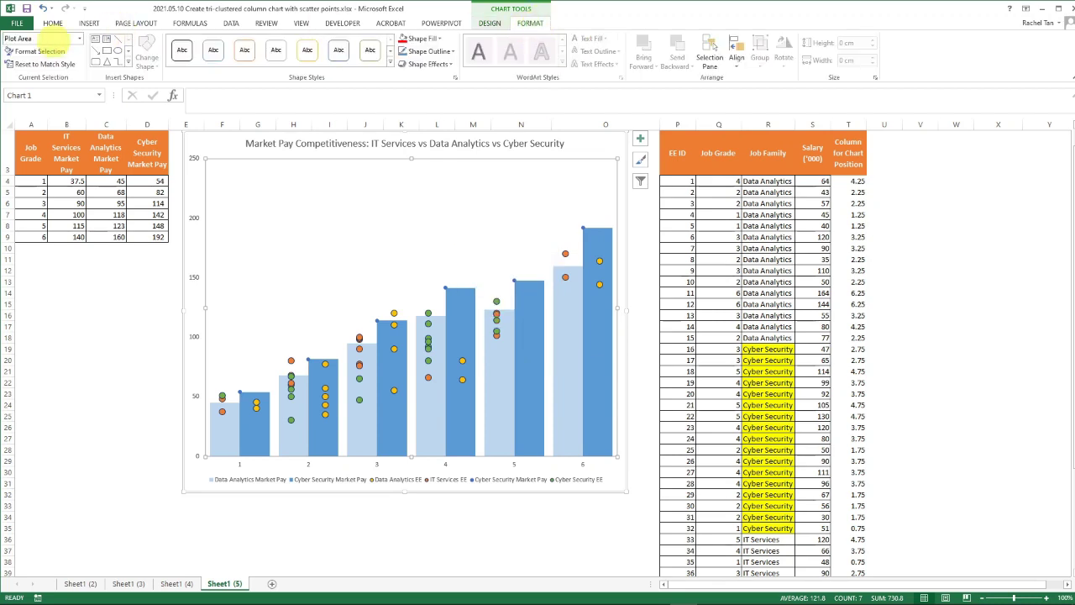
{"action": "left_click", "coordinate": [80, 39]}
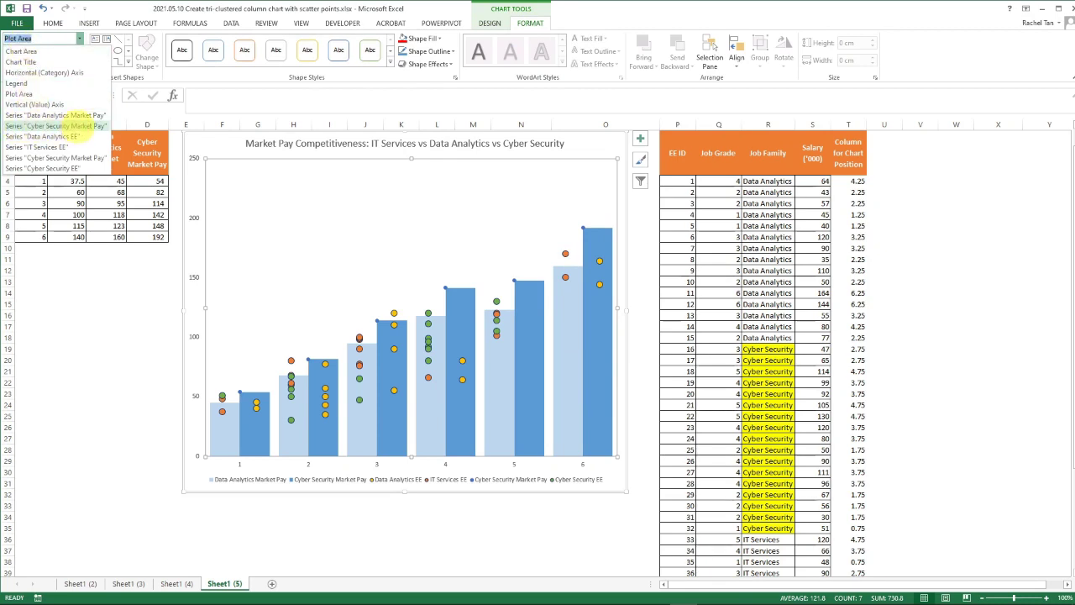
{"action": "left_click", "coordinate": [80, 124]}
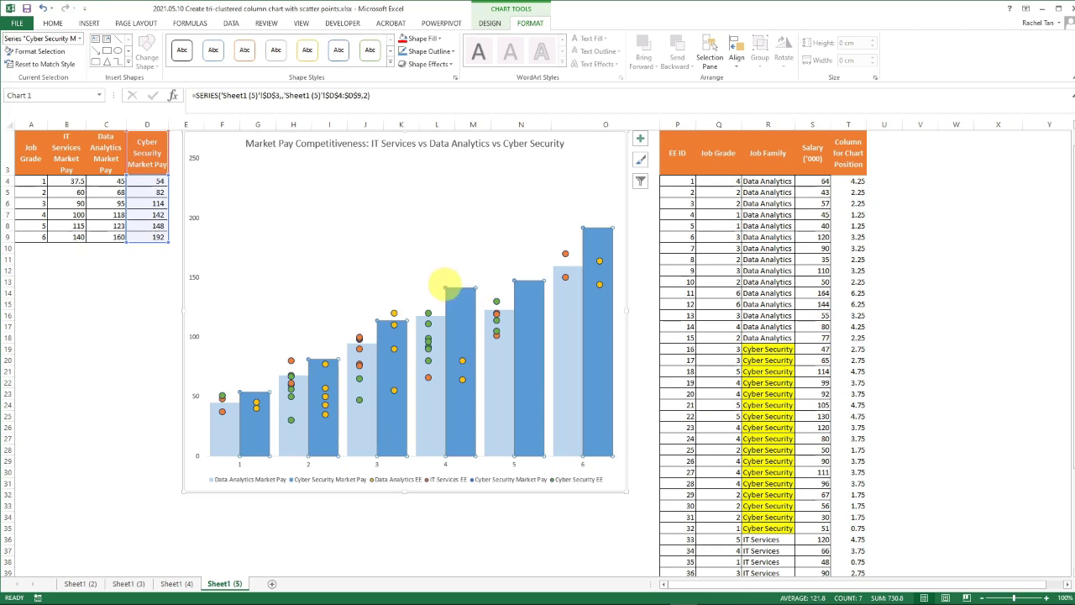
{"action": "left_click", "coordinate": [468, 277]}
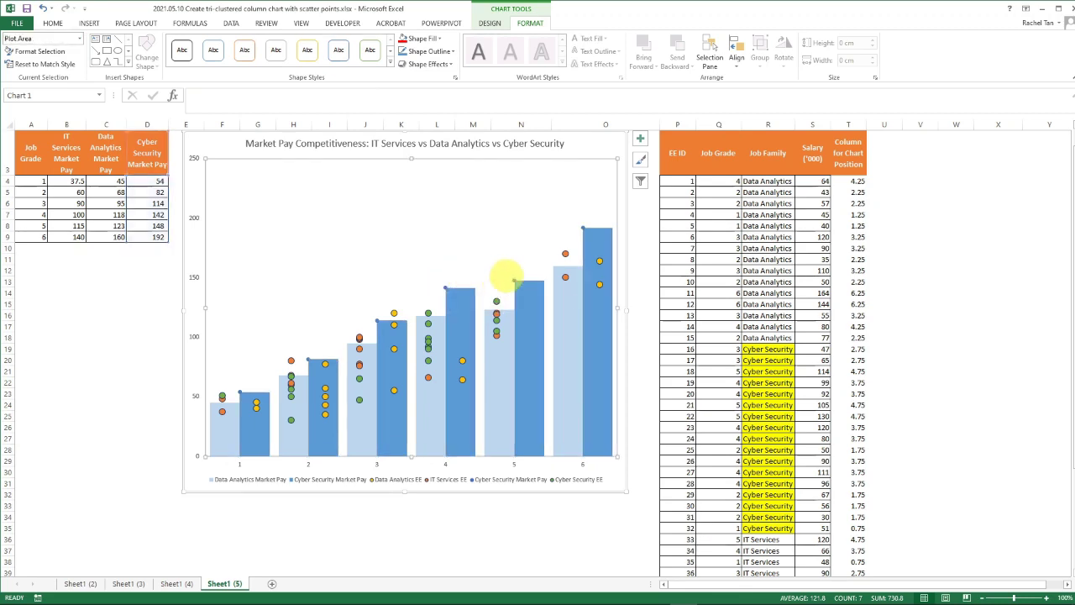
{"action": "left_click", "coordinate": [514, 280]}
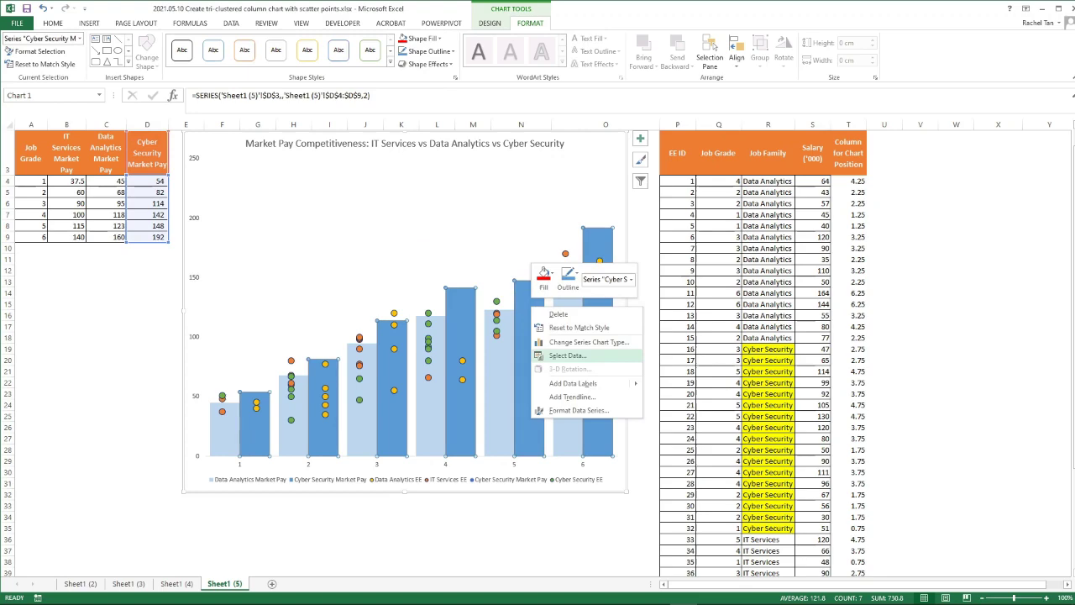
In Select Data, review the Data Analytics and Cyber Security Market Pay series ranges unchanged.
{"action": "left_click", "coordinate": [566, 356]}
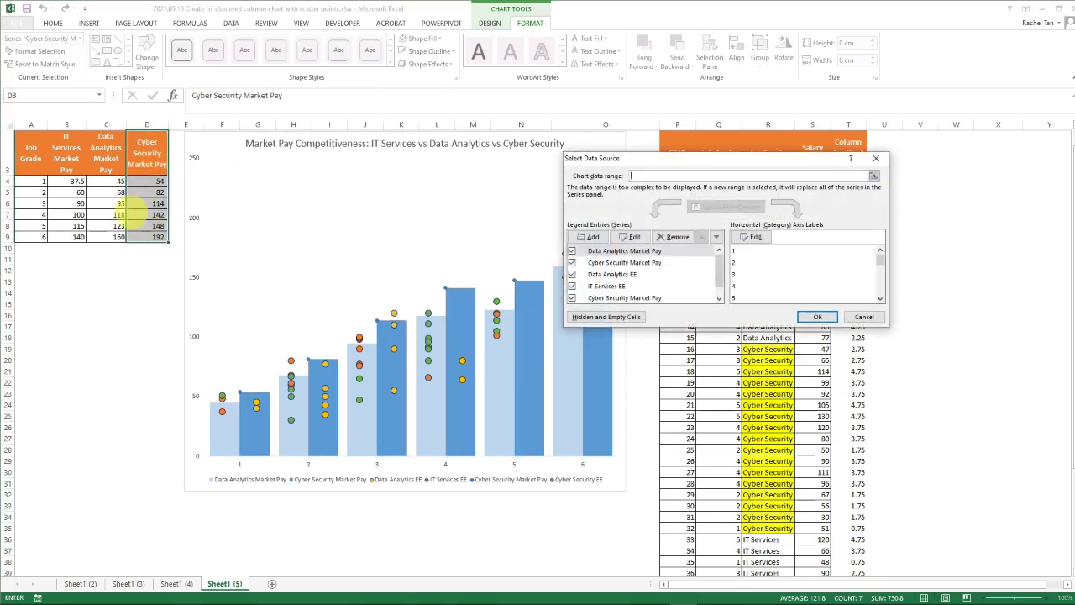
{"action": "left_click", "coordinate": [622, 252]}
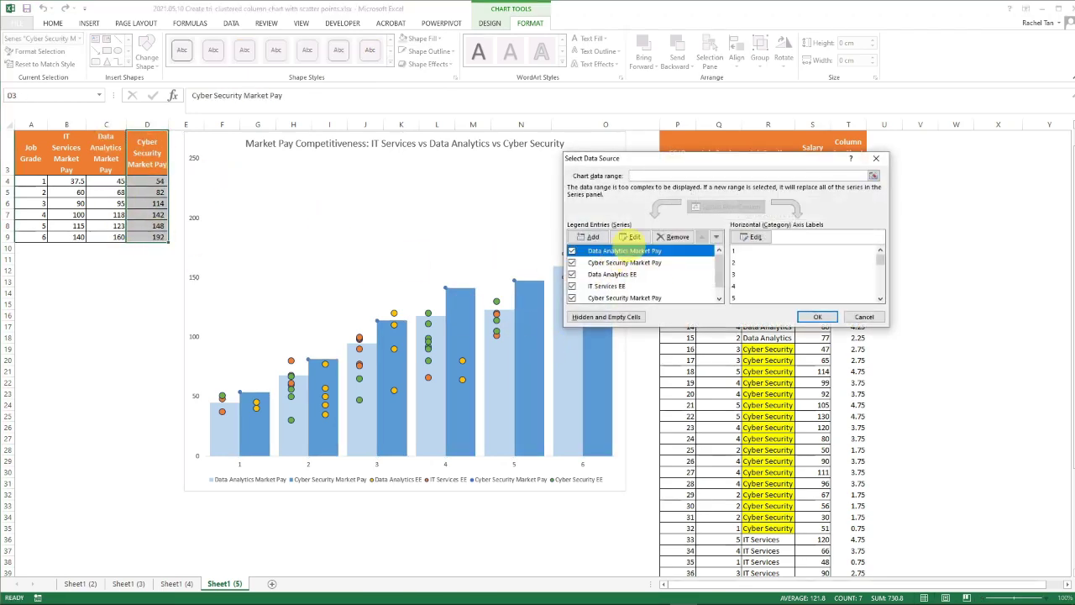
{"action": "left_click", "coordinate": [631, 237]}
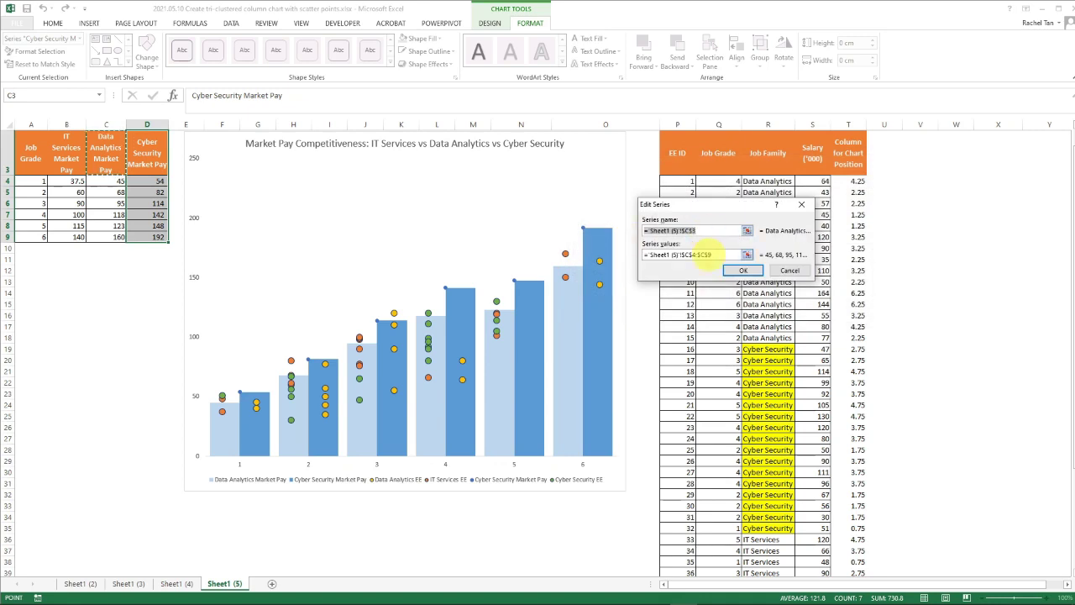
{"action": "left_click", "coordinate": [743, 270]}
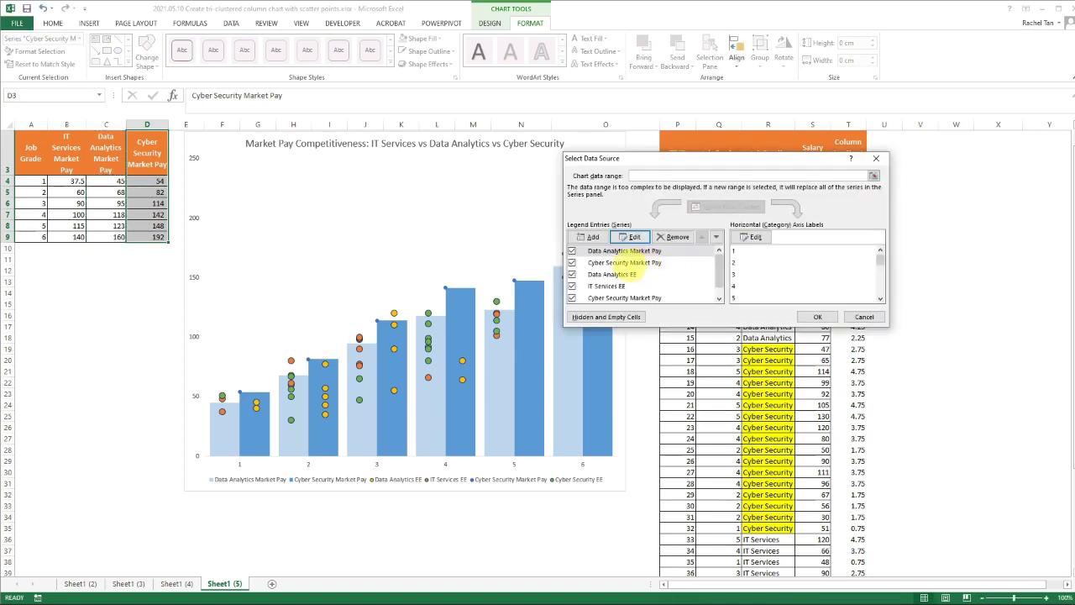
{"action": "left_click", "coordinate": [626, 262]}
{"action": "left_click", "coordinate": [632, 236]}
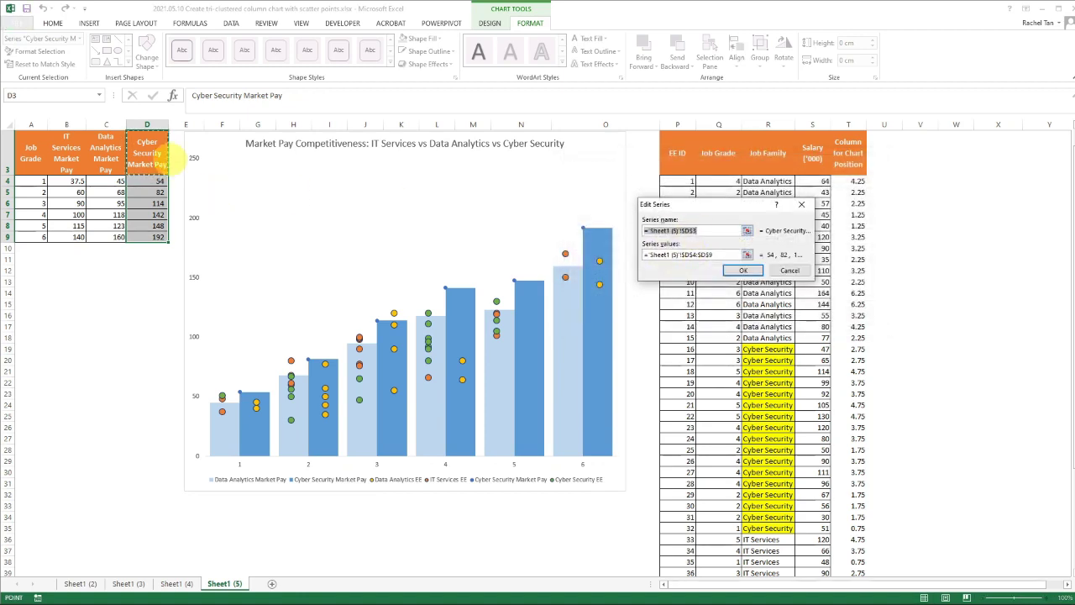
{"action": "left_click", "coordinate": [695, 255]}
{"action": "left_click", "coordinate": [742, 269]}
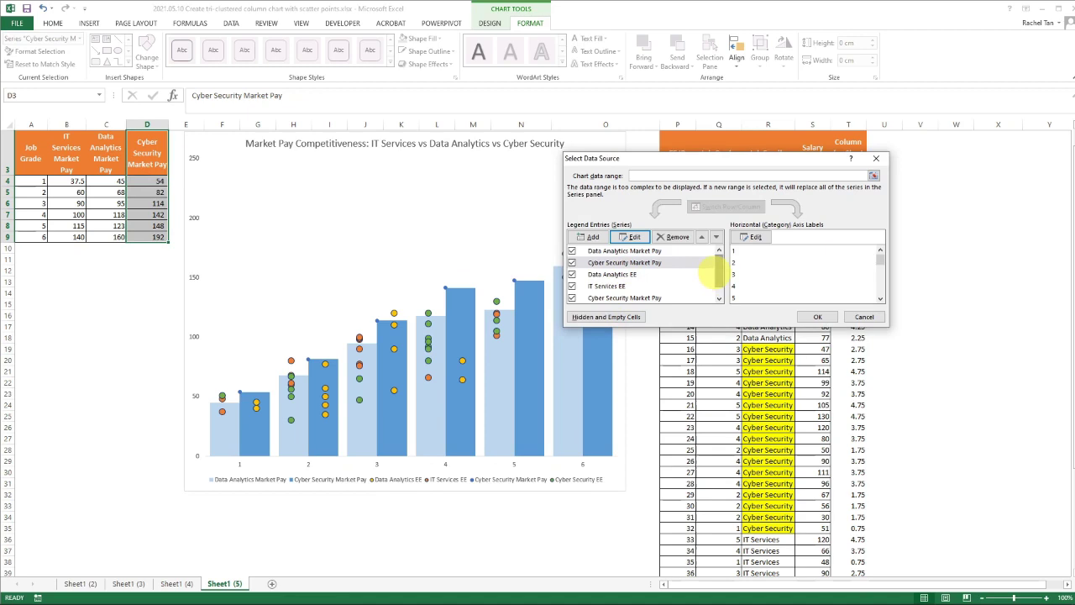
{"action": "scroll", "coordinate": [713, 269], "scroll_direction": "down", "scroll_amount": 1}
{"action": "scroll", "coordinate": [685, 282], "scroll_direction": "up", "scroll_amount": 1}
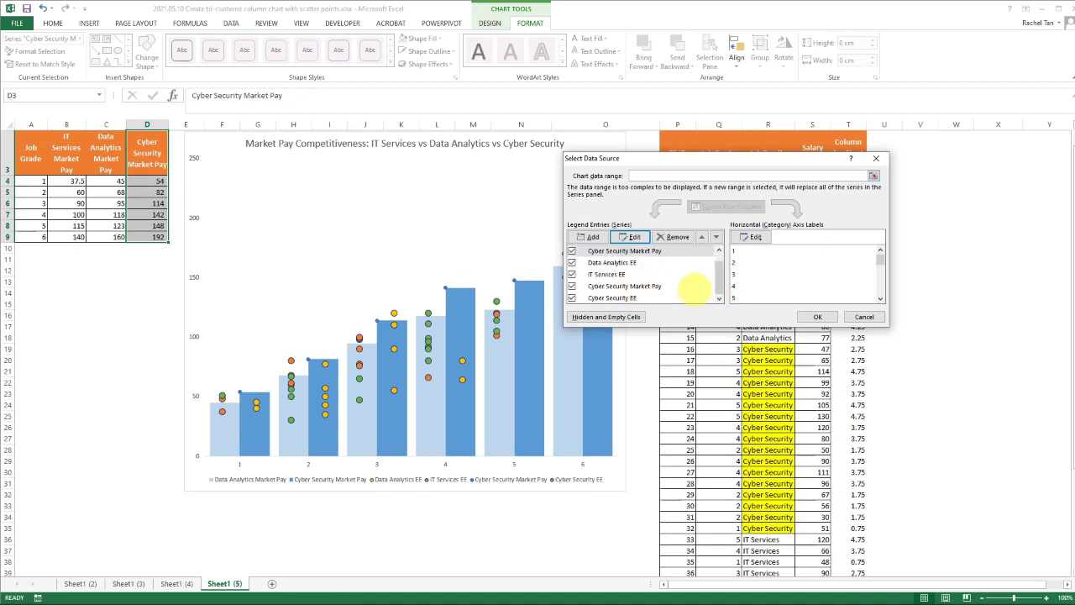
{"action": "scroll", "coordinate": [617, 278], "scroll_direction": "down", "scroll_amount": 1}
Re-point the second Cyber Security Market Pay series to name B3 and values B4:B9.
{"action": "left_click", "coordinate": [616, 283]}
{"action": "scroll", "coordinate": [616, 278], "scroll_direction": "up", "scroll_amount": 1}
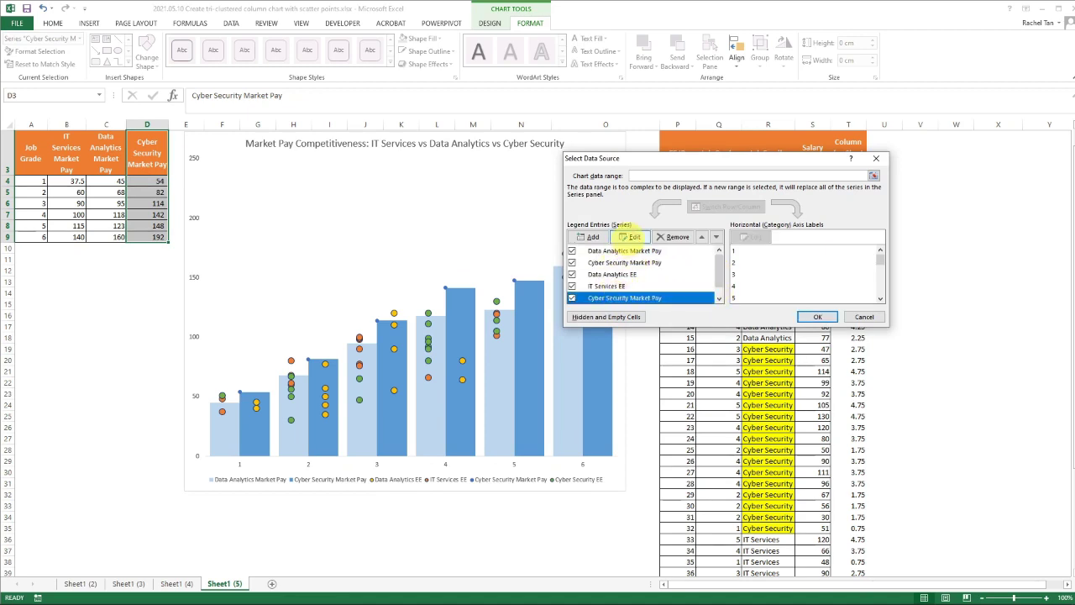
{"action": "left_click", "coordinate": [630, 236]}
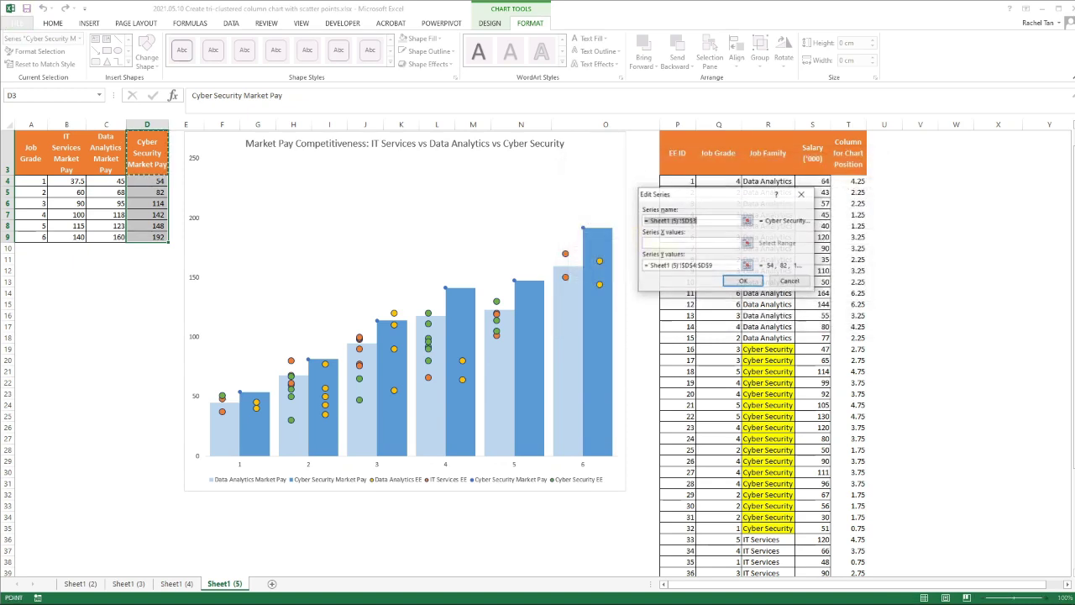
{"action": "left_click", "coordinate": [66, 154]}
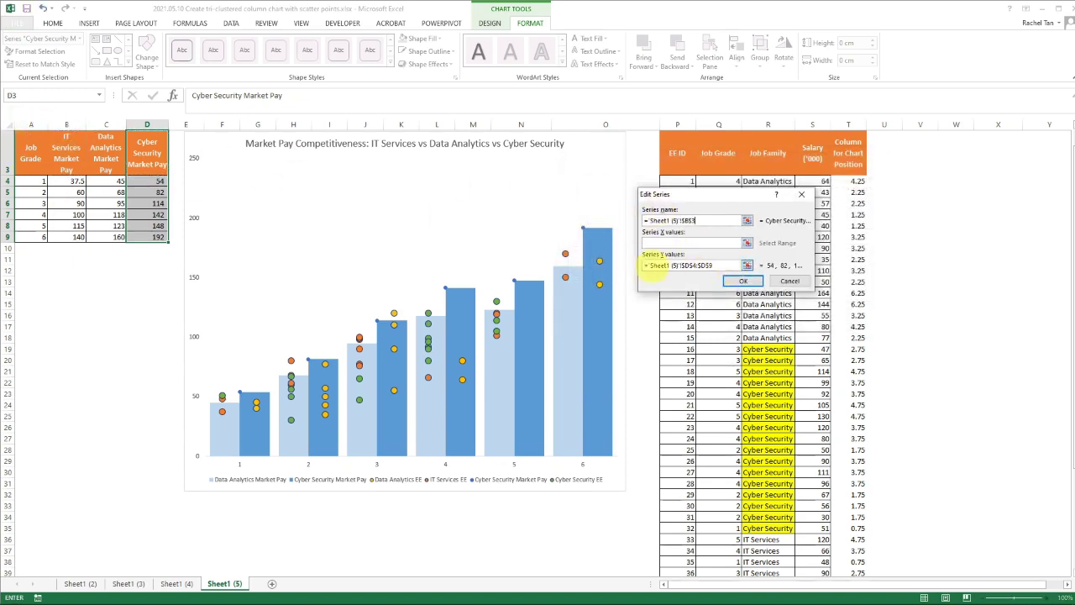
{"action": "left_click_drag", "start_coordinate": [712, 265], "coordinate": [643, 265]}
{"action": "key", "text": "BackSpace"}
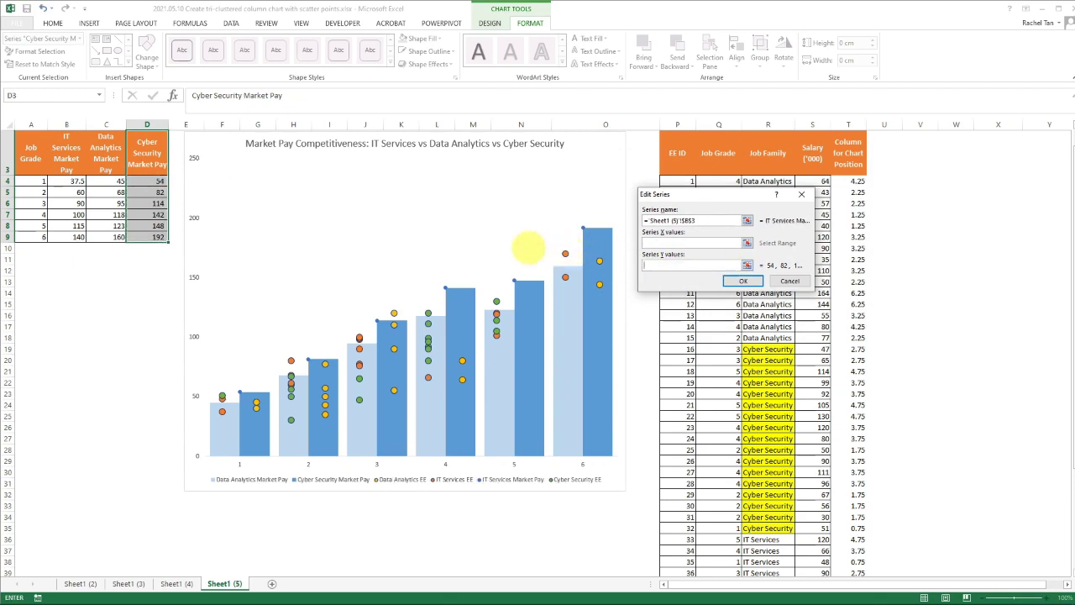
{"action": "left_click_drag", "start_coordinate": [72, 181], "coordinate": [78, 237]}
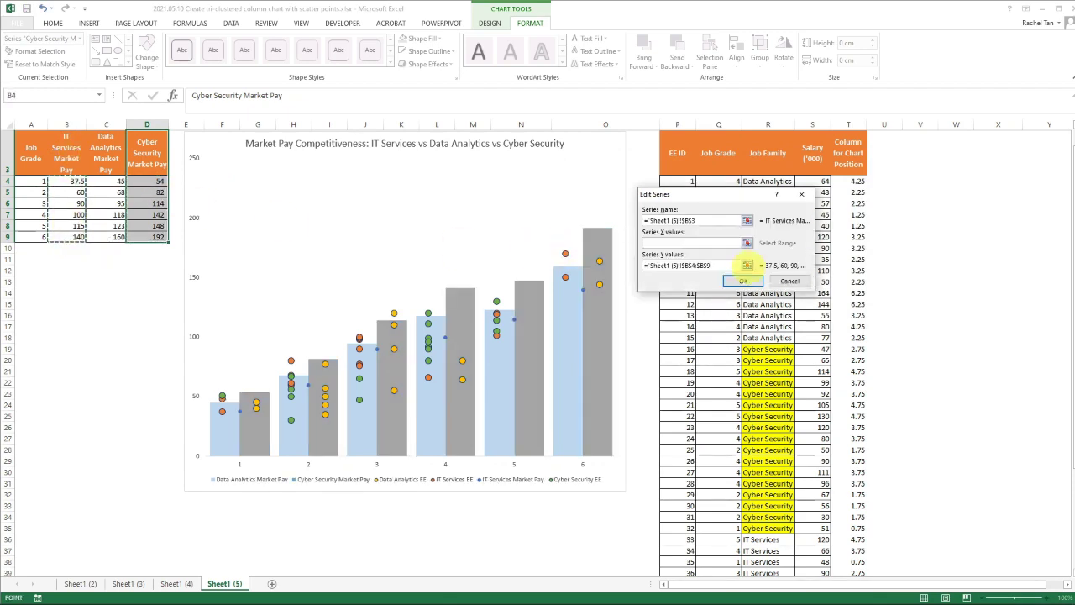
{"action": "left_click", "coordinate": [742, 280]}
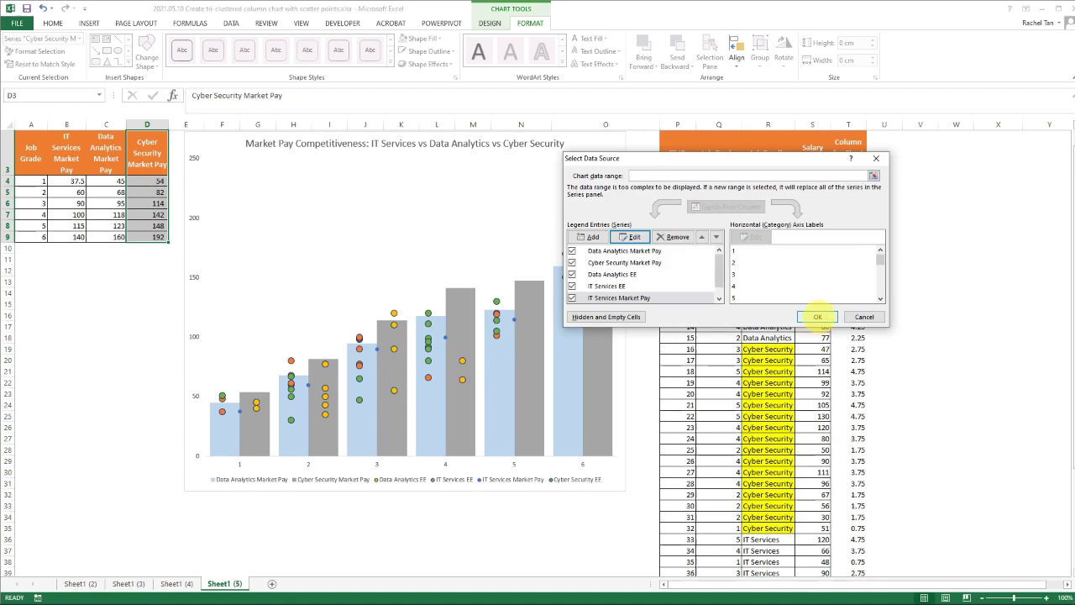
{"action": "left_click", "coordinate": [823, 320]}
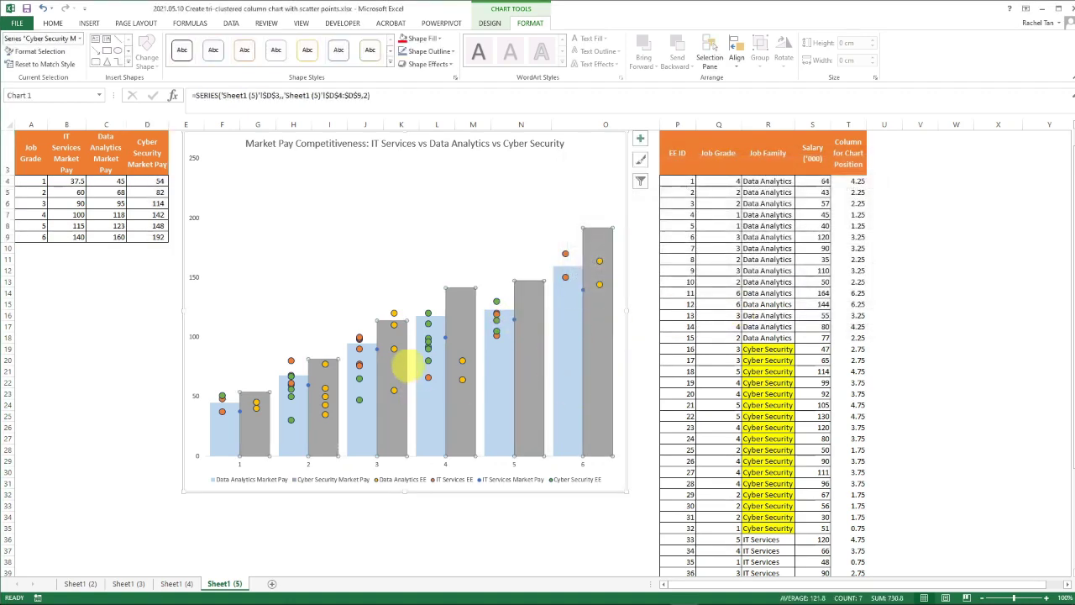
In the Combo chart type settings, switch the IT Services Market Pay series to Clustered Column.
{"action": "left_click", "coordinate": [499, 247]}
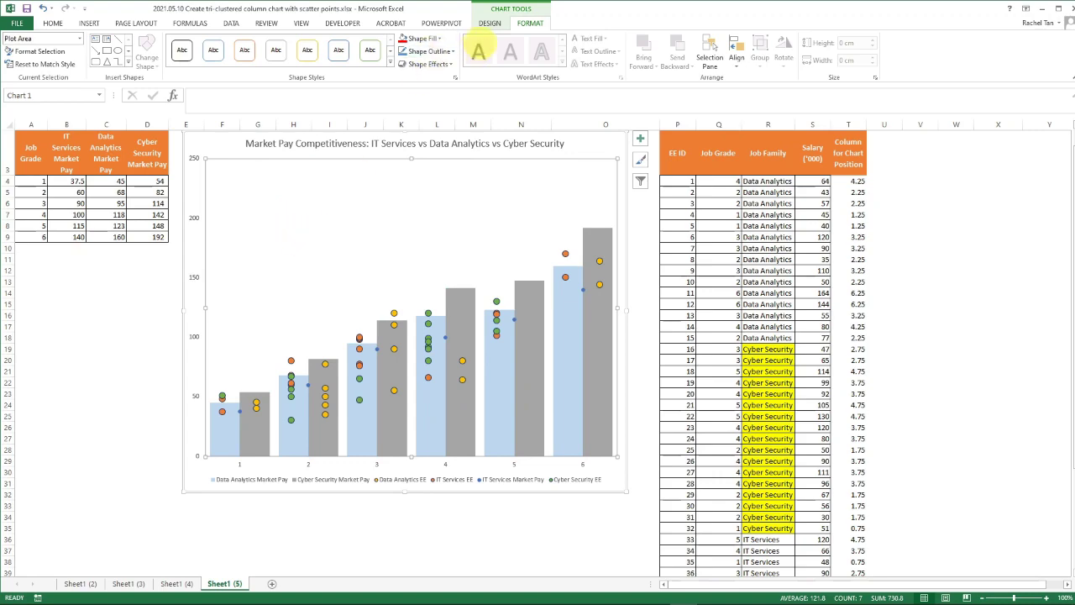
{"action": "left_click", "coordinate": [489, 23]}
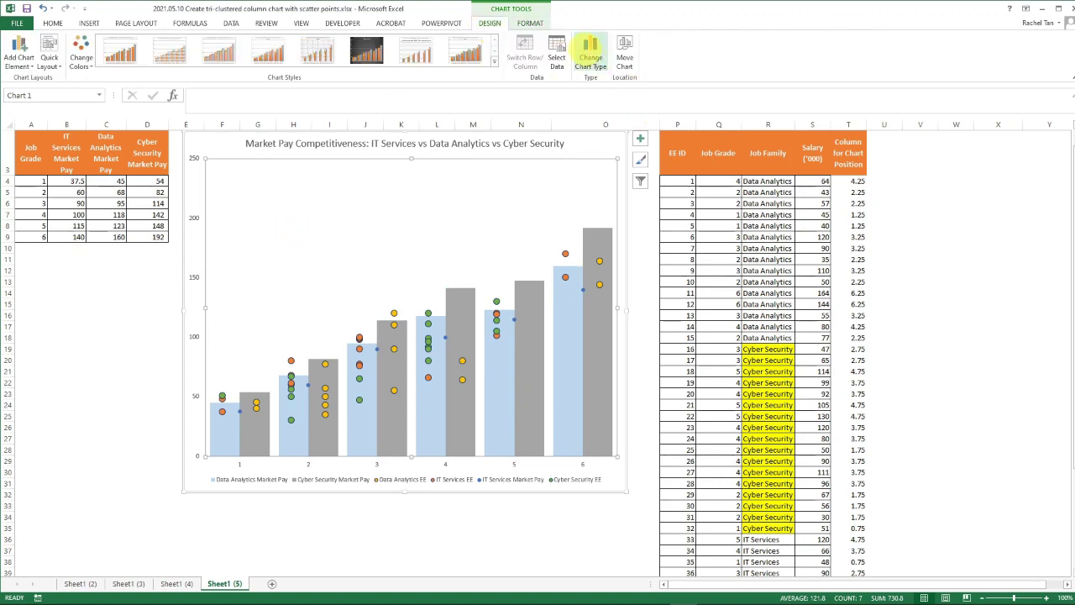
{"action": "left_click", "coordinate": [590, 49]}
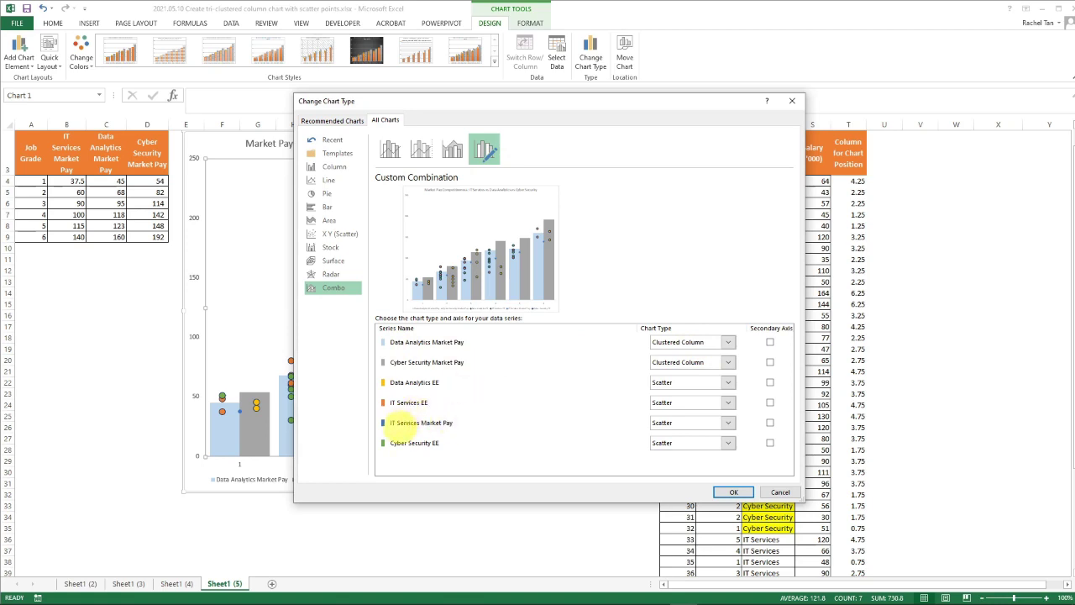
{"action": "left_click", "coordinate": [695, 424]}
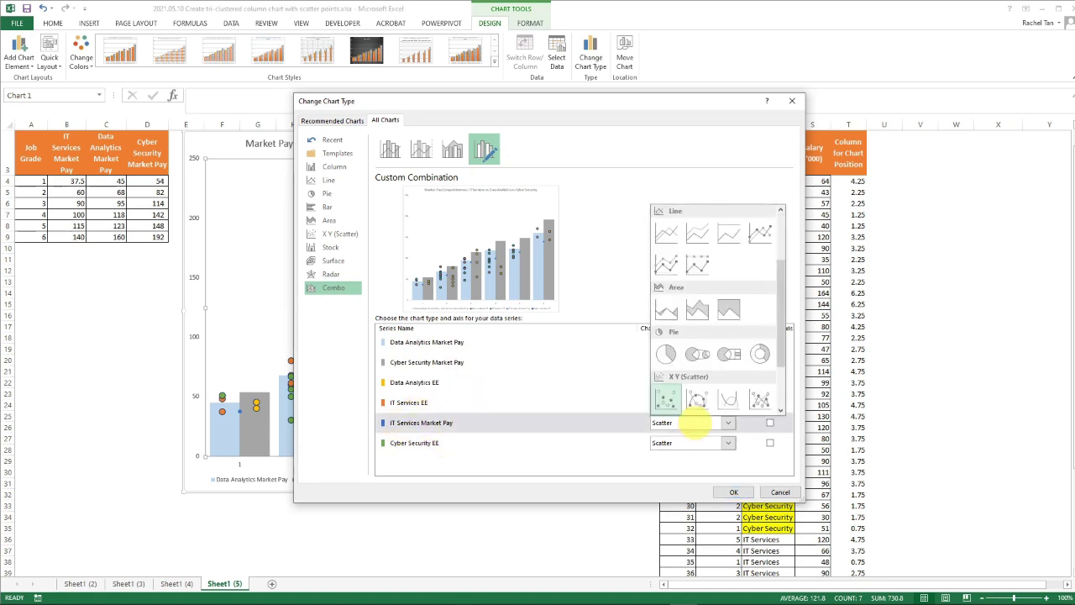
{"action": "scroll", "coordinate": [697, 268], "scroll_direction": "up", "scroll_amount": 2}
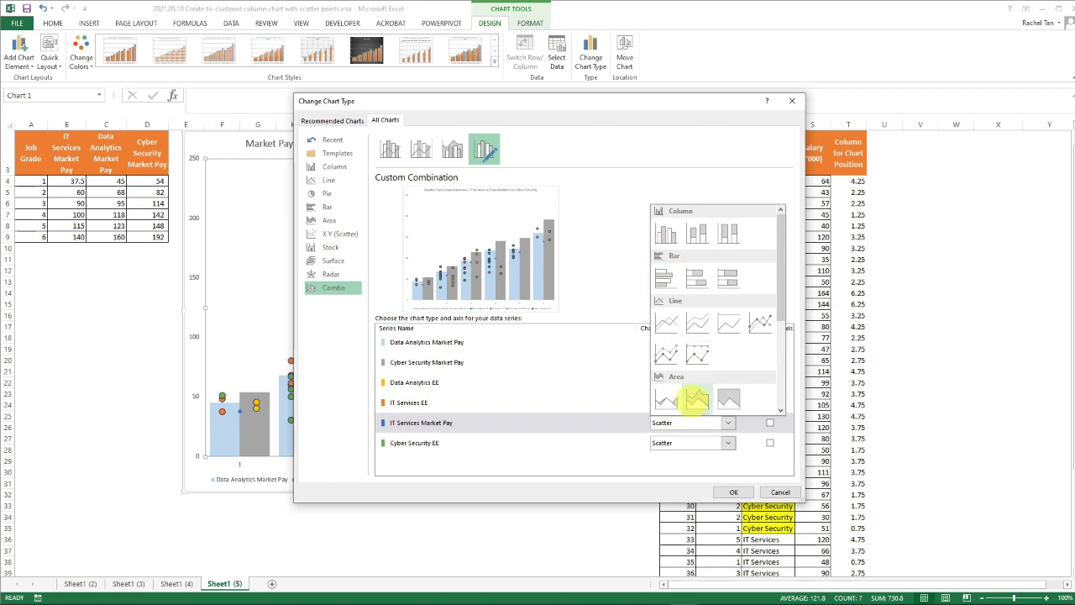
{"action": "left_click", "coordinate": [693, 424]}
{"action": "left_click", "coordinate": [695, 424]}
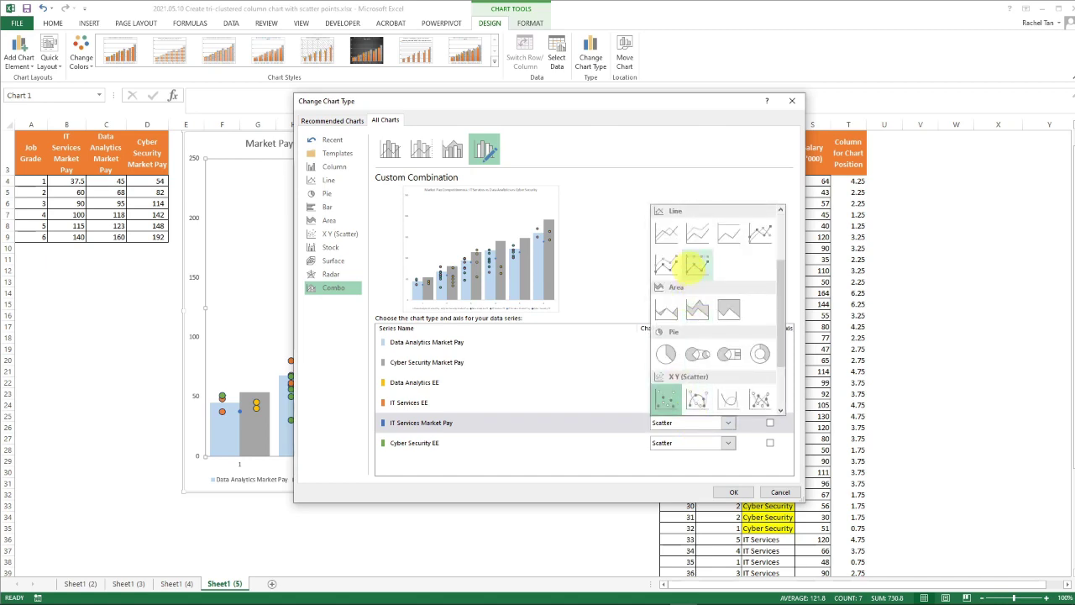
{"action": "scroll", "coordinate": [666, 234], "scroll_direction": "up", "scroll_amount": 2}
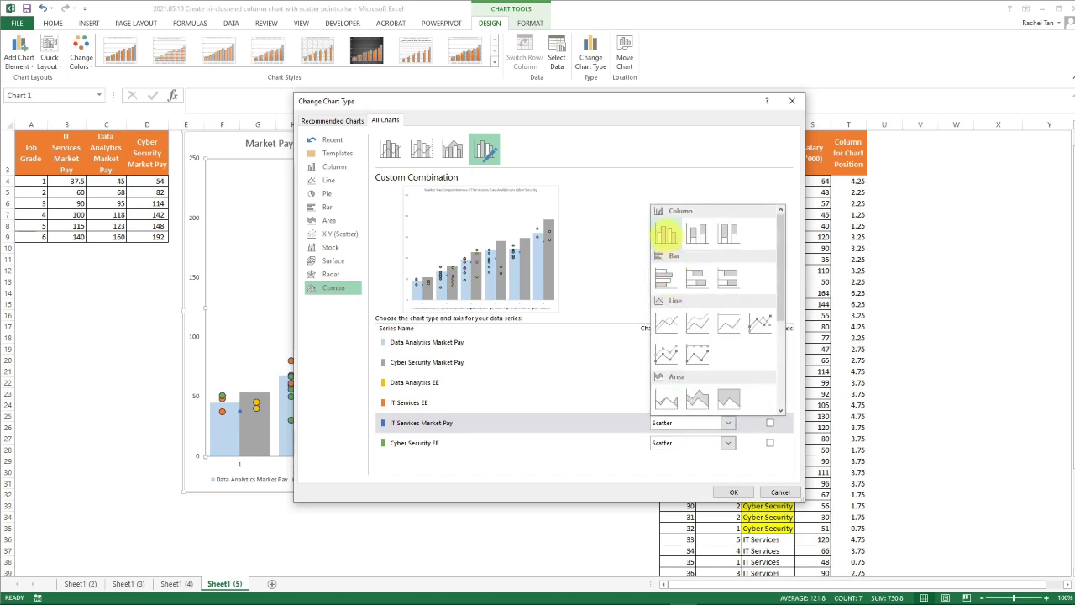
{"action": "left_click", "coordinate": [666, 234]}
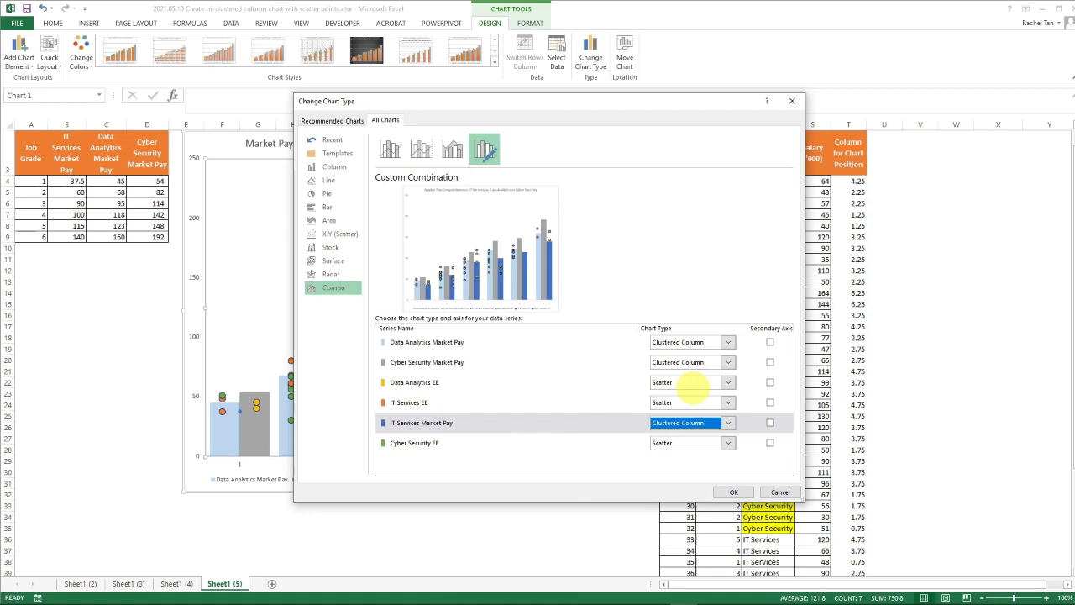
{"action": "left_click", "coordinate": [734, 492]}
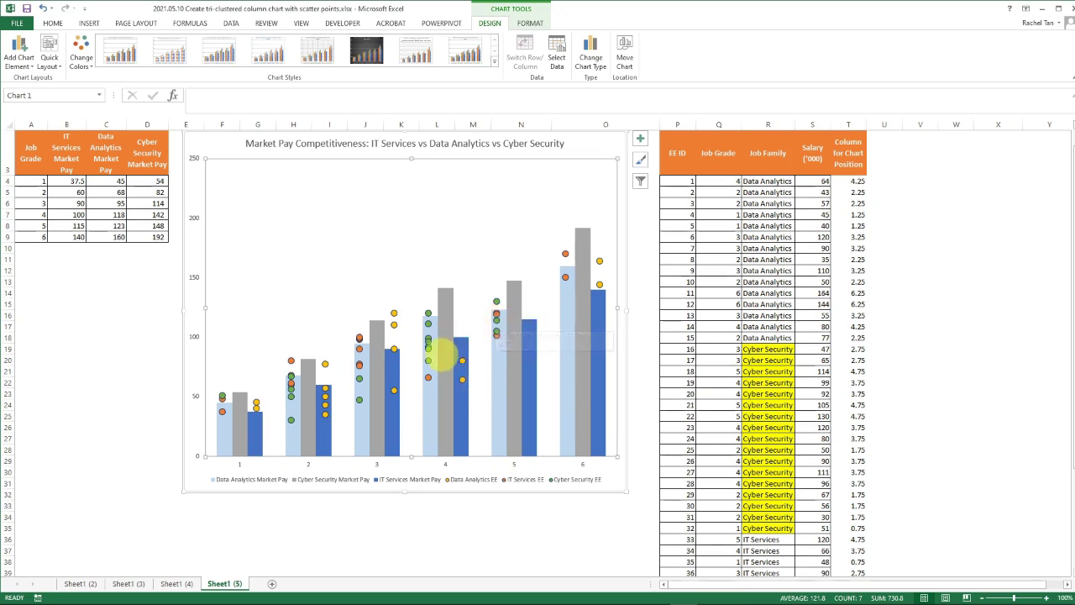
Set the Cyber Security Market Pay series gap width to 150%.
{"action": "left_click", "coordinate": [447, 351]}
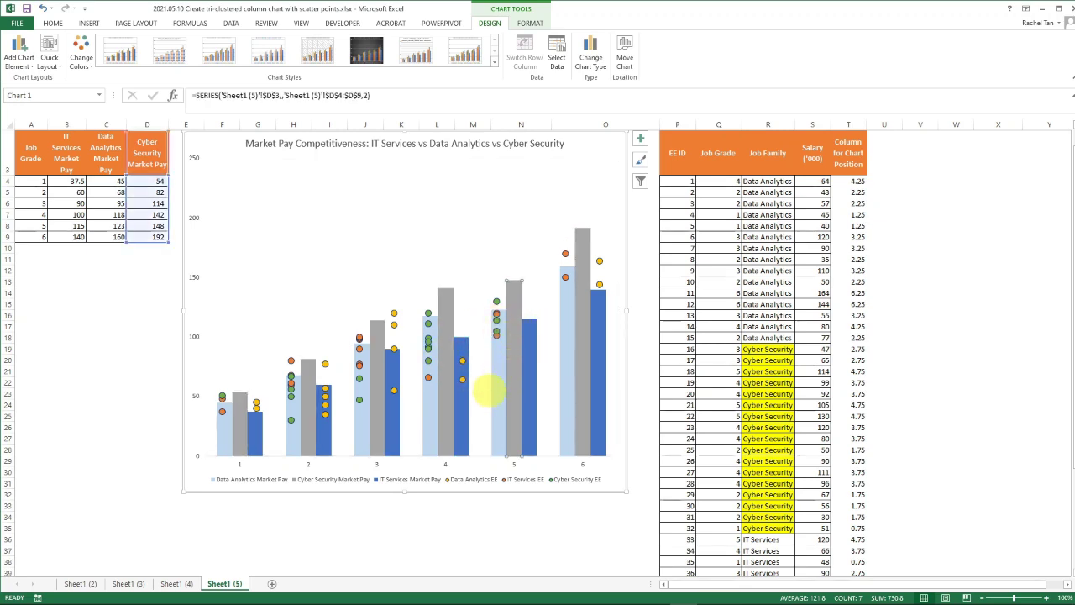
{"action": "right_click", "coordinate": [514, 391]}
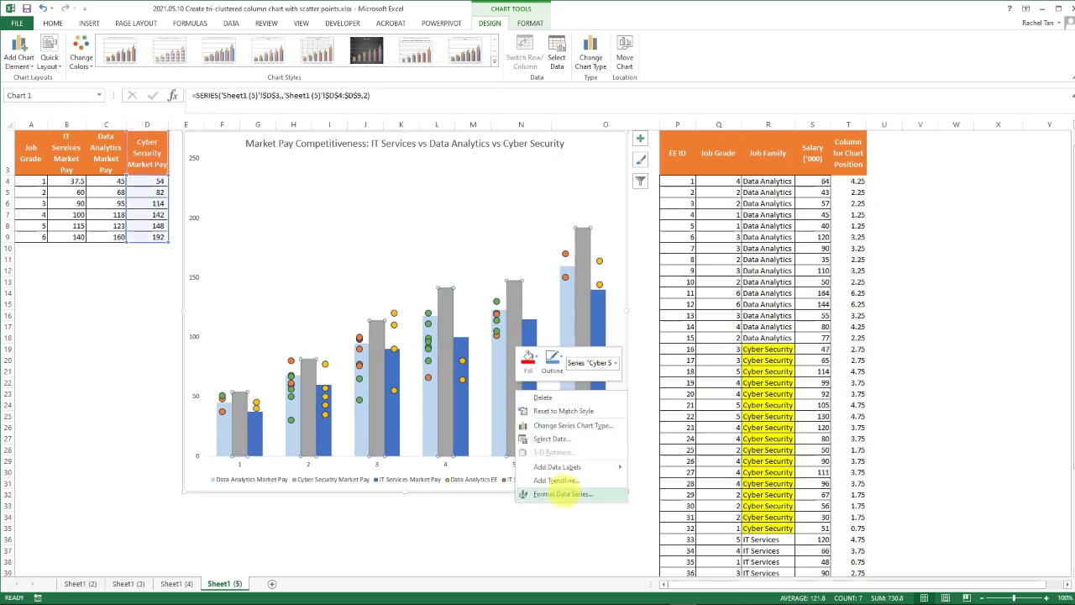
{"action": "left_click", "coordinate": [556, 493]}
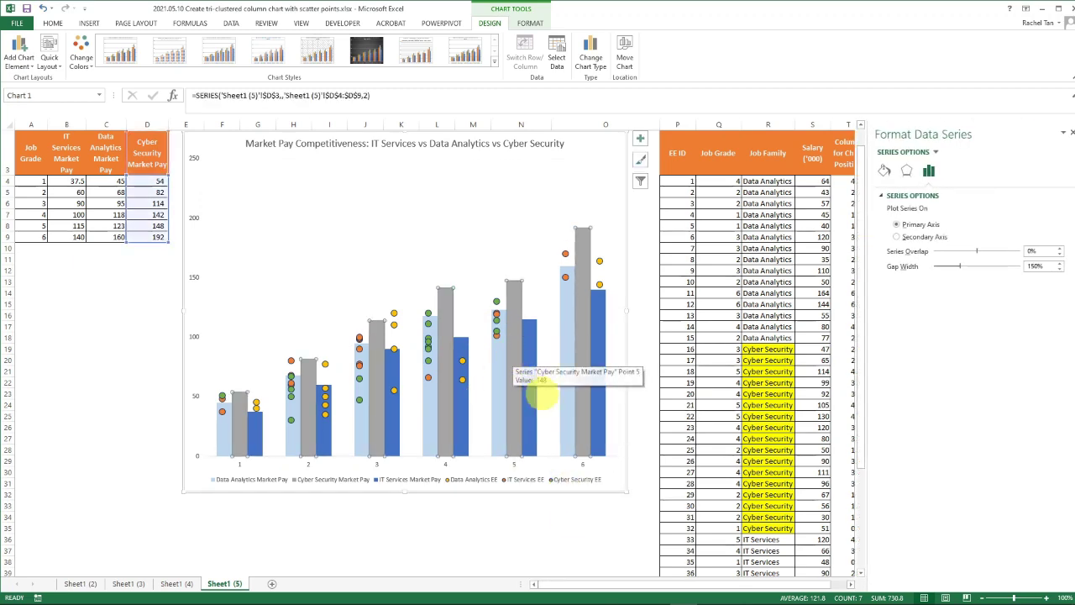
{"action": "mouse_move", "coordinate": [951, 266]}
{"action": "left_mouse_down"}
{"action": "mouse_move", "coordinate": [938, 266]}
{"action": "mouse_move", "coordinate": [968, 266]}
{"action": "mouse_move", "coordinate": [949, 266]}
{"action": "left_mouse_up"}
{"action": "double_click", "coordinate": [1034, 266]}
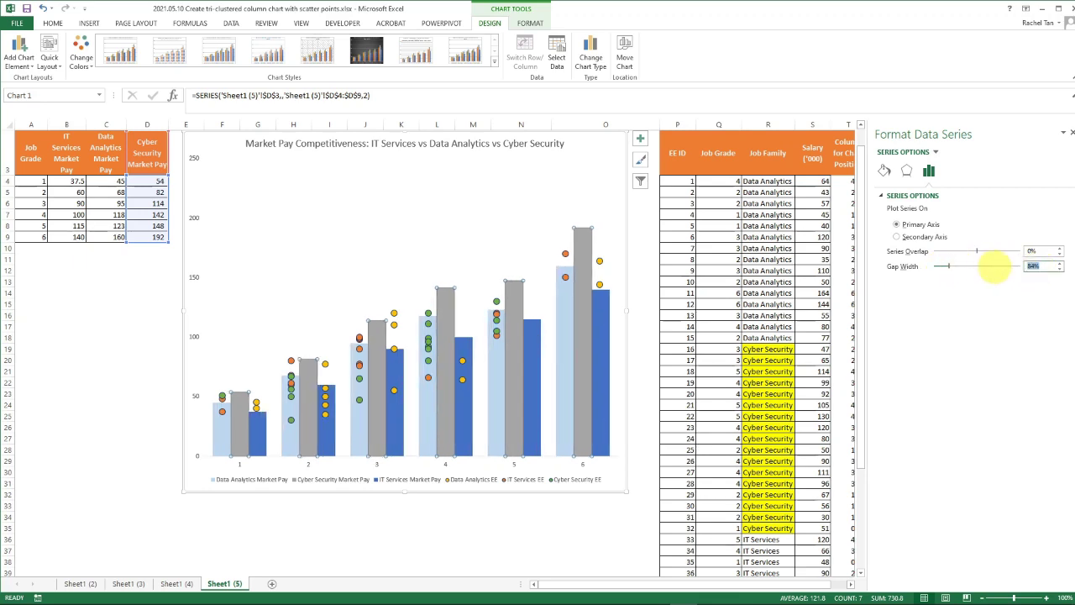
{"action": "key", "text": "Return"}
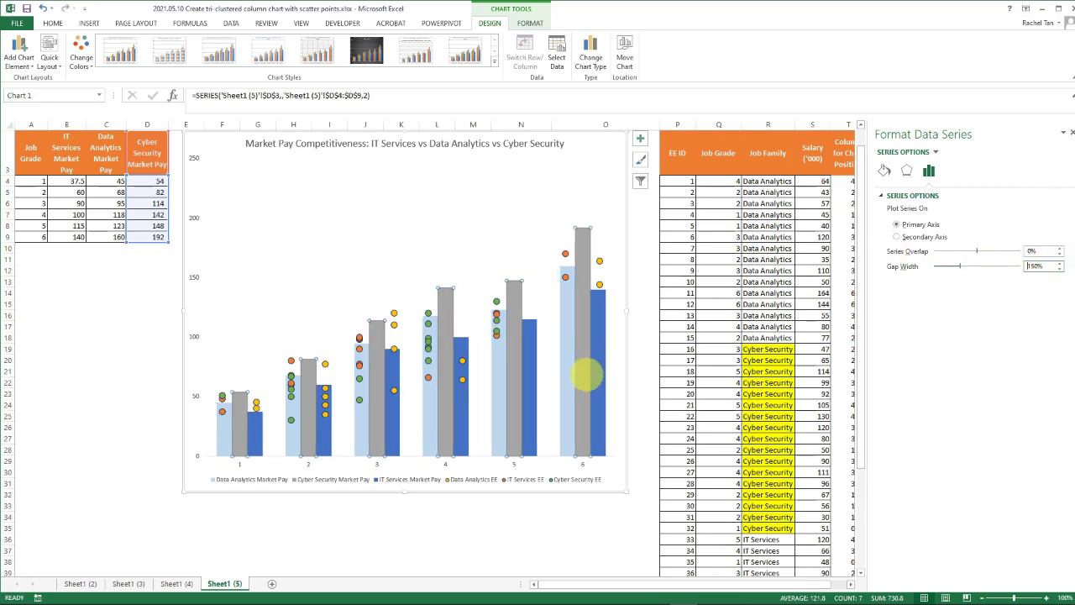
Fill the Cyber Security Market Pay columns light blue instead of grey.
{"action": "right_click", "coordinate": [510, 365]}
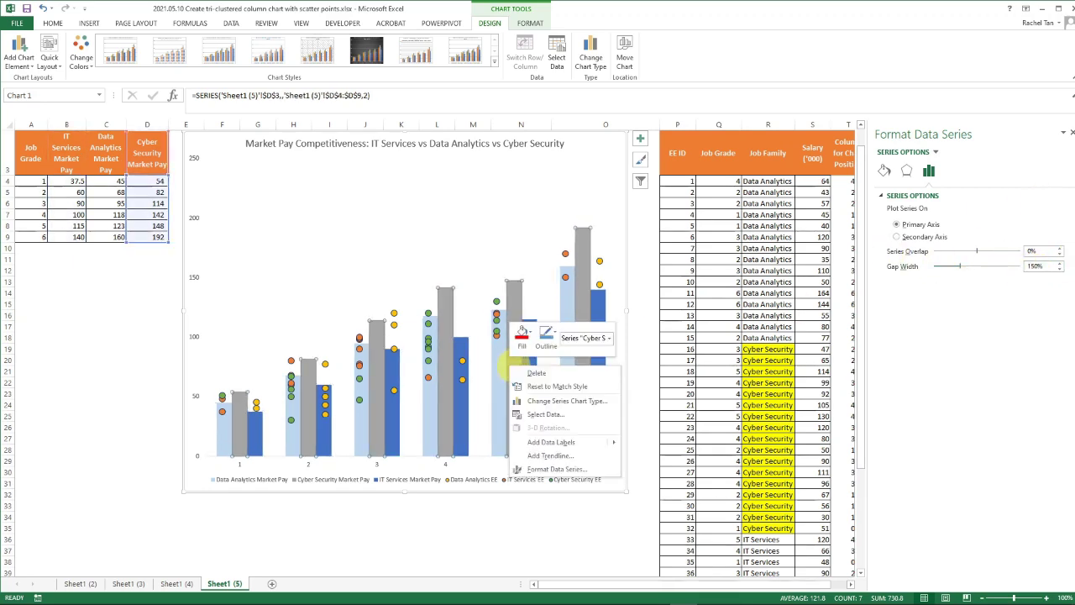
{"action": "left_click", "coordinate": [521, 336]}
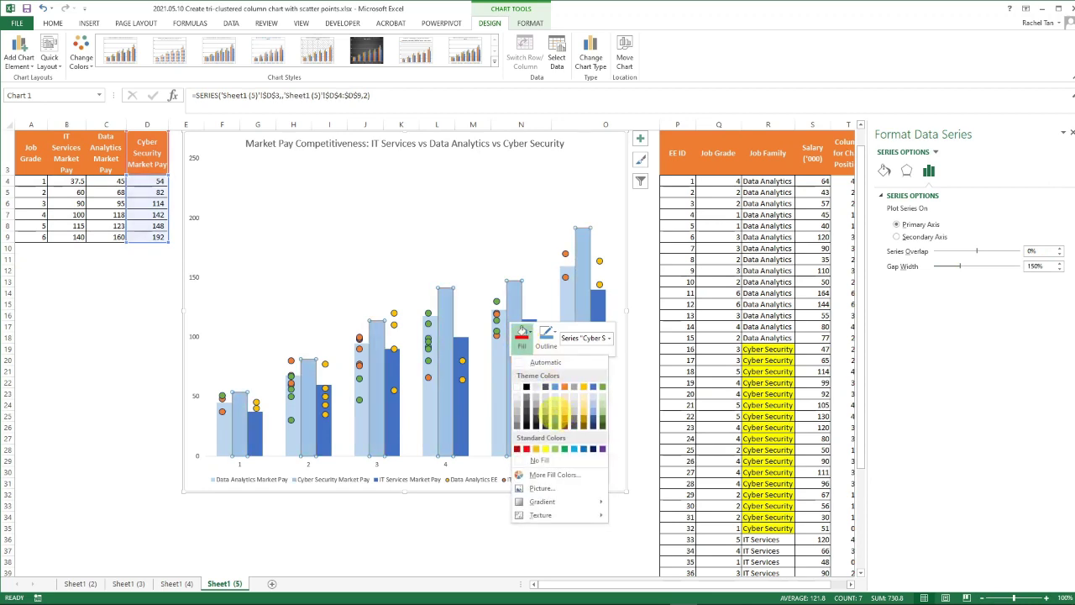
{"action": "key", "text": "Escape"}
{"action": "left_click", "coordinate": [552, 335]}
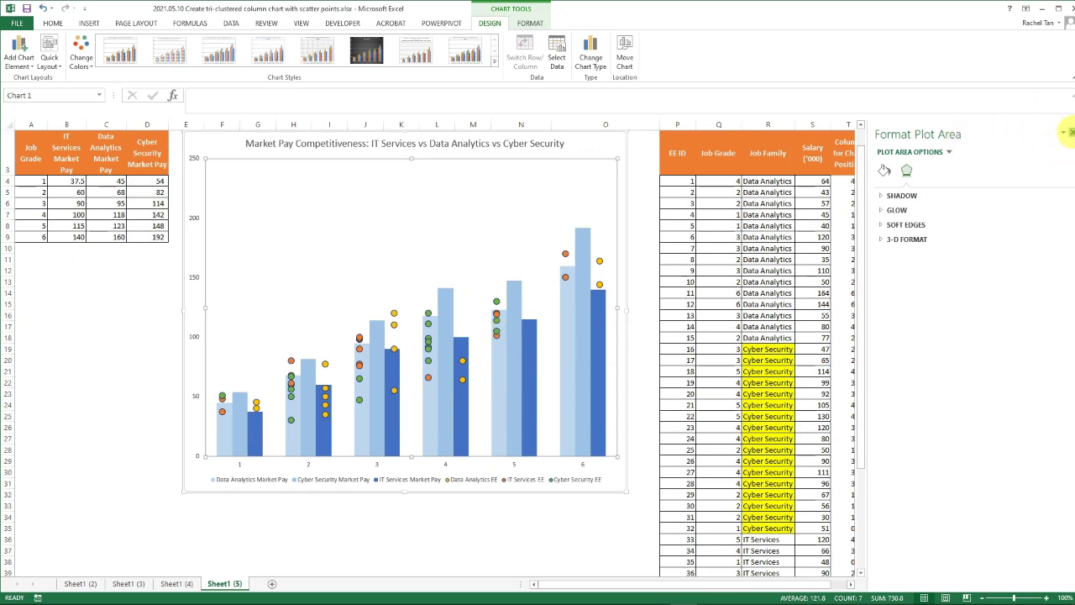
In Select Data, move IT Services Market Pay to the top of the series list.
{"action": "left_click", "coordinate": [1070, 131]}
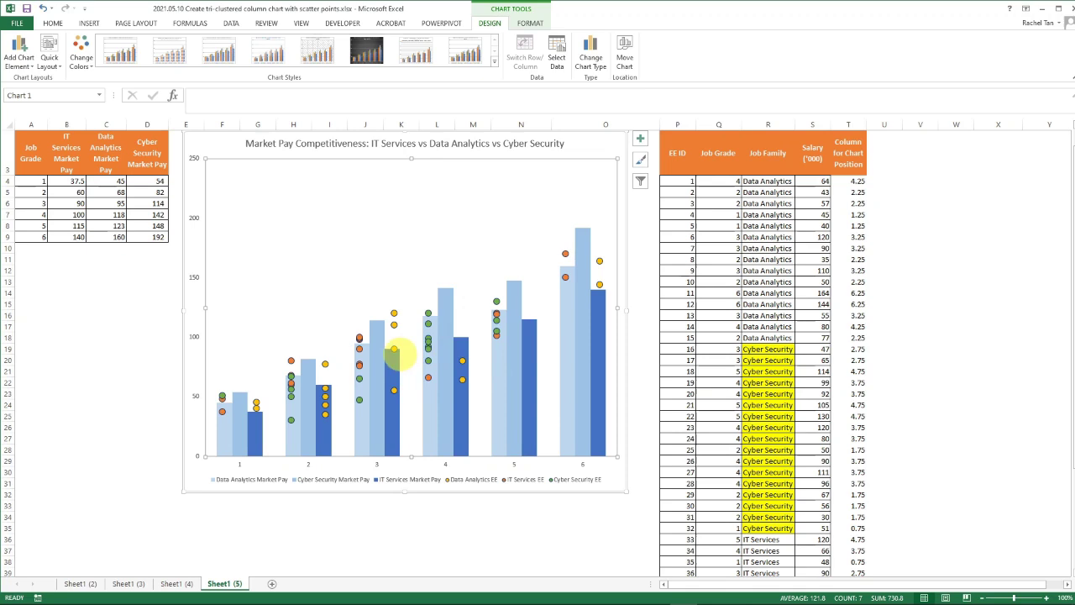
{"action": "left_click", "coordinate": [440, 352]}
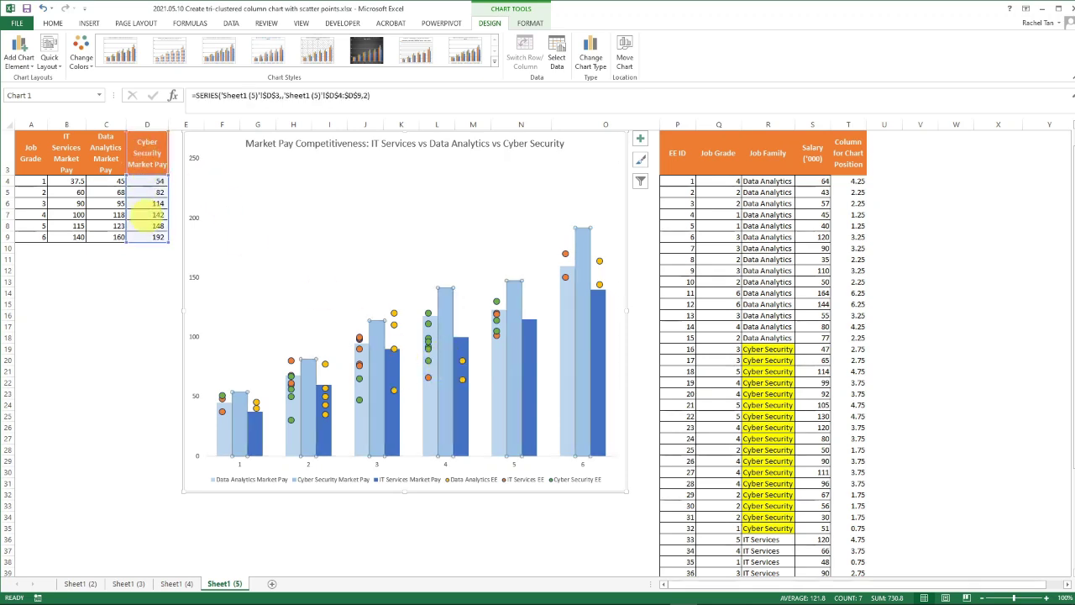
{"action": "right_click", "coordinate": [480, 269]}
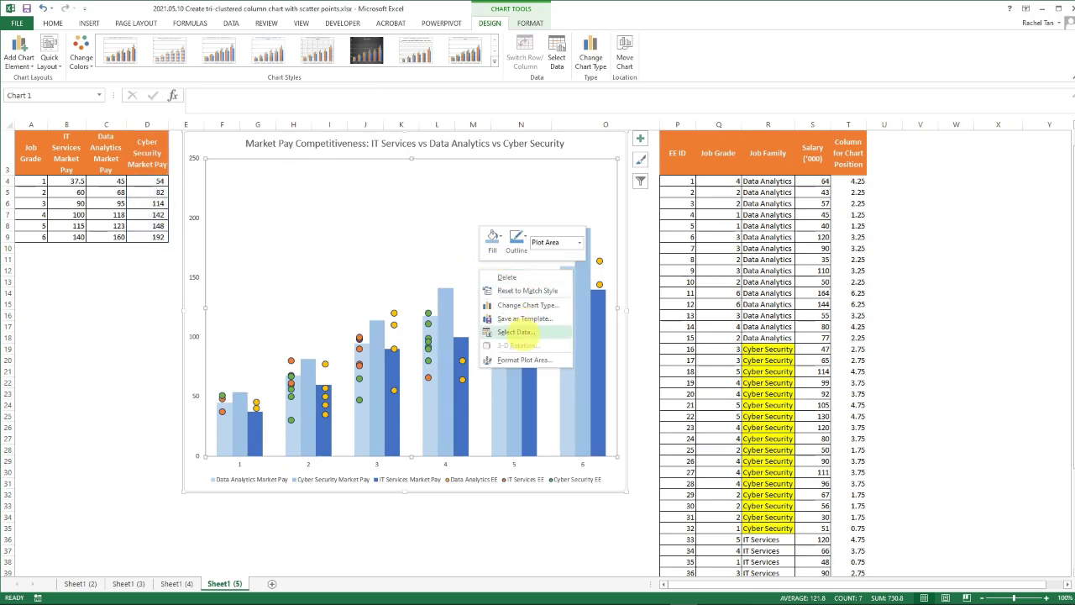
{"action": "left_click", "coordinate": [514, 332]}
{"action": "left_click", "coordinate": [624, 263]}
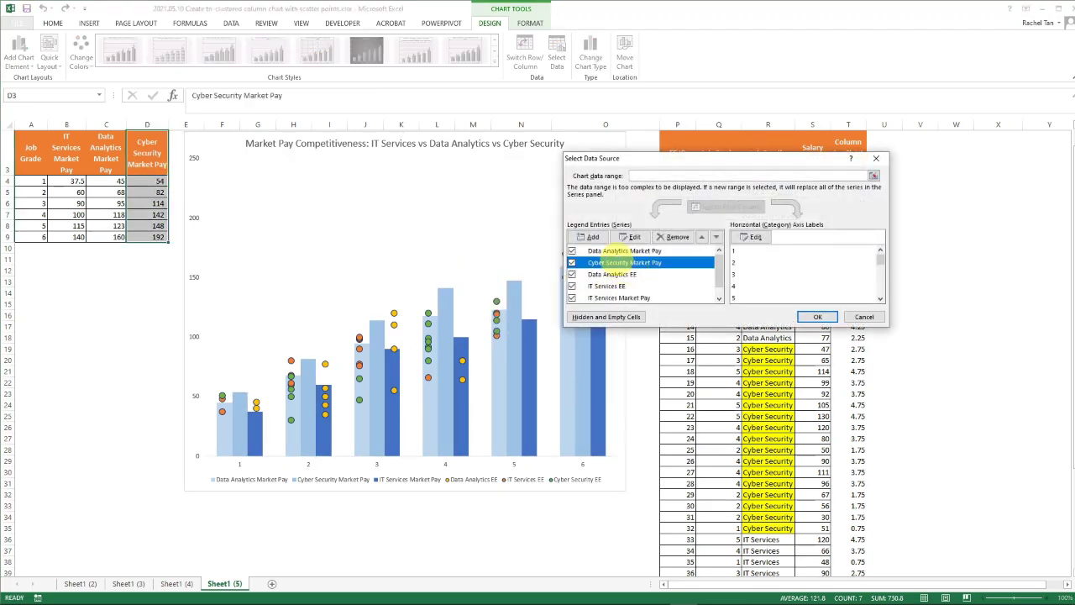
{"action": "scroll", "coordinate": [715, 288], "scroll_direction": "down", "scroll_amount": 1}
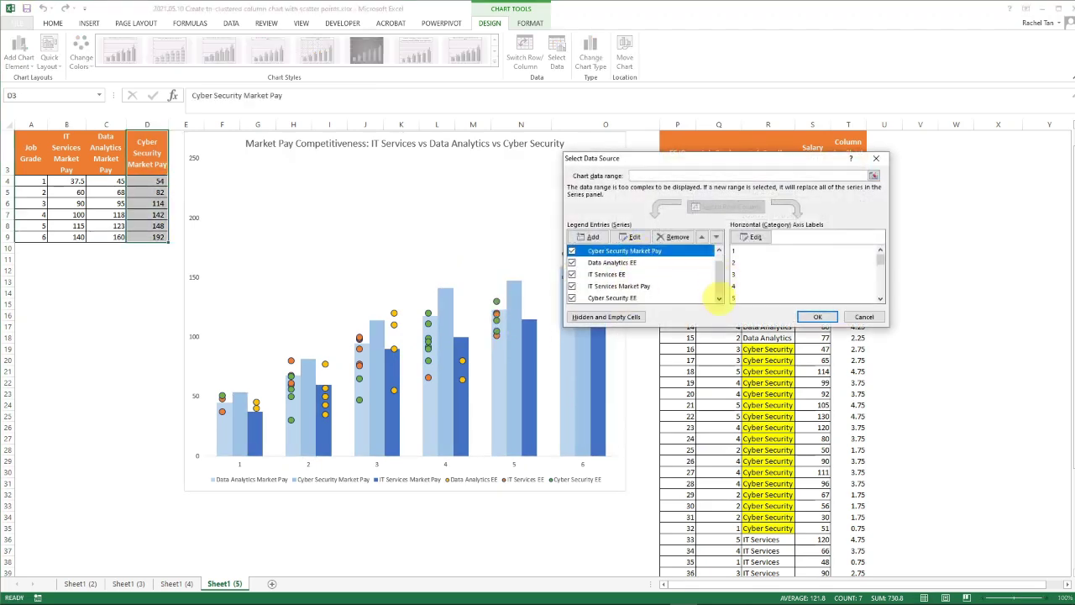
{"action": "left_click", "coordinate": [622, 285]}
{"action": "scroll", "coordinate": [621, 290], "scroll_direction": "up", "scroll_amount": 1}
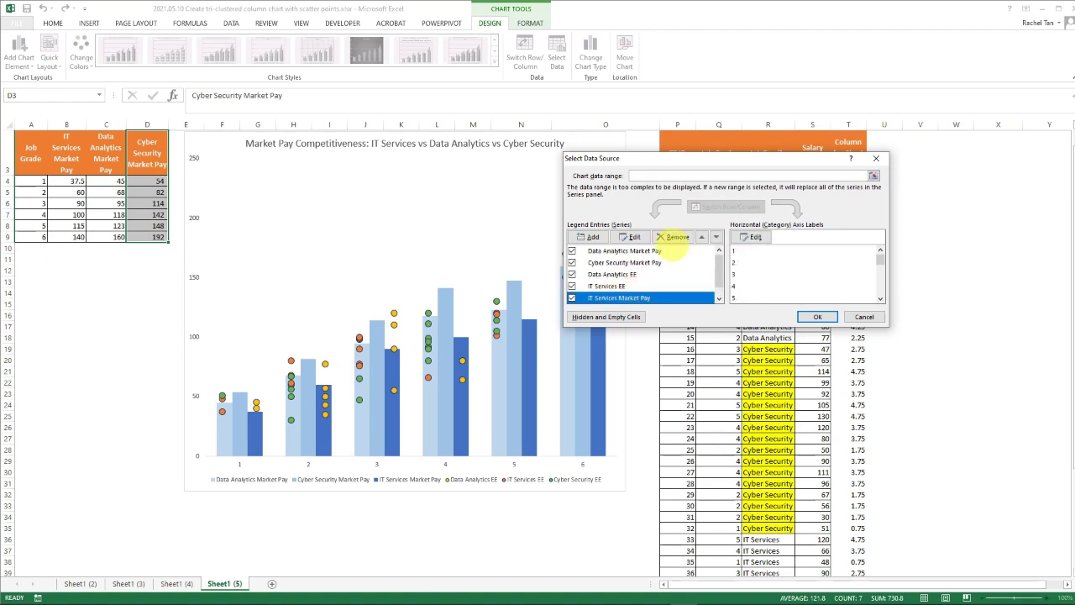
{"action": "left_click", "coordinate": [701, 236]}
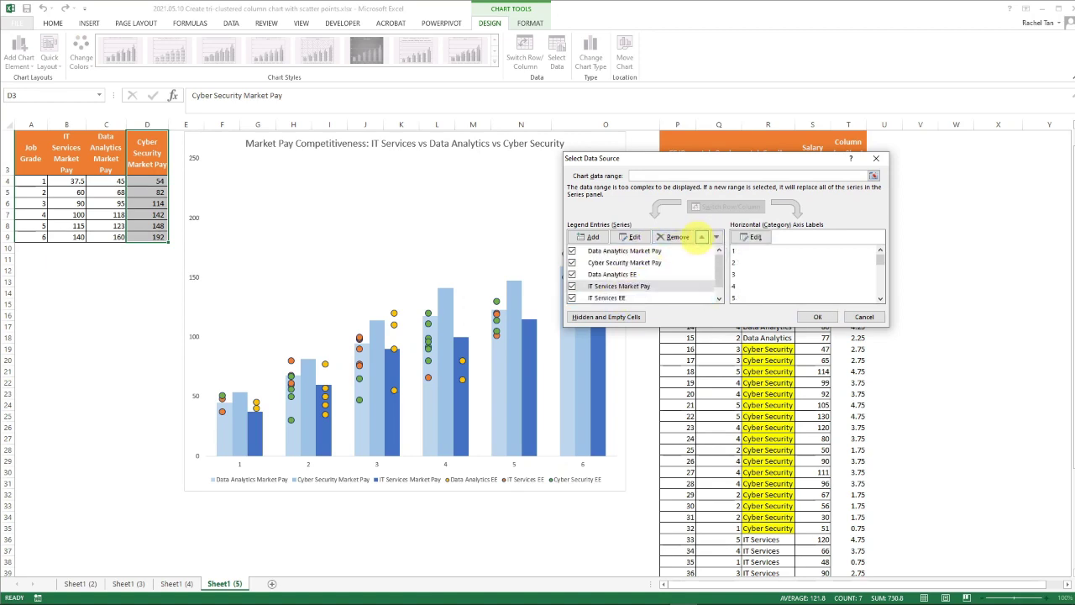
{"action": "left_click", "coordinate": [701, 236]}
{"action": "left_click", "coordinate": [701, 236]}
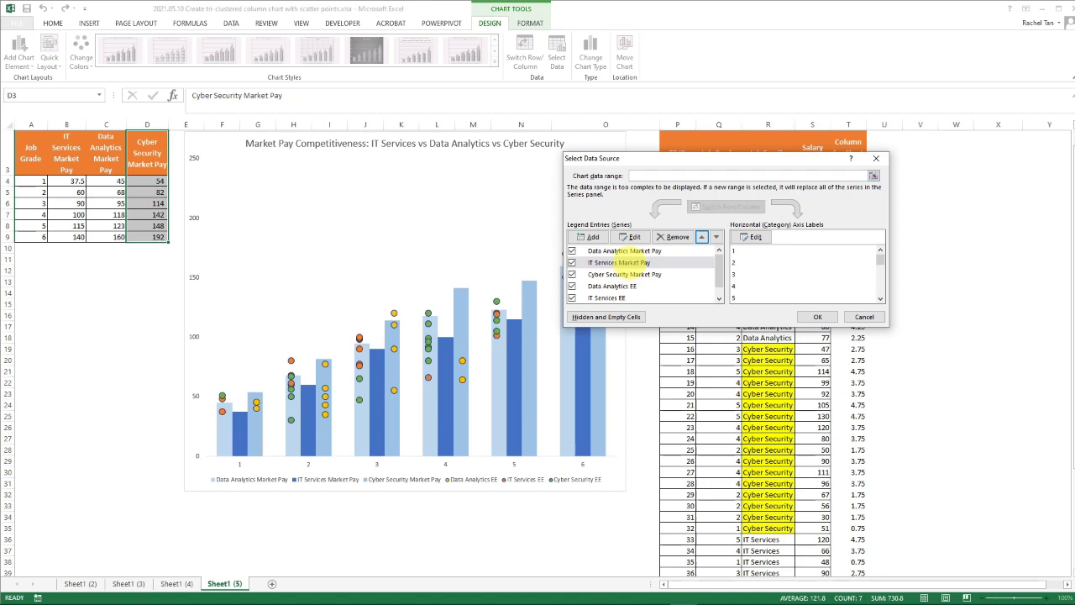
{"action": "left_click", "coordinate": [701, 236]}
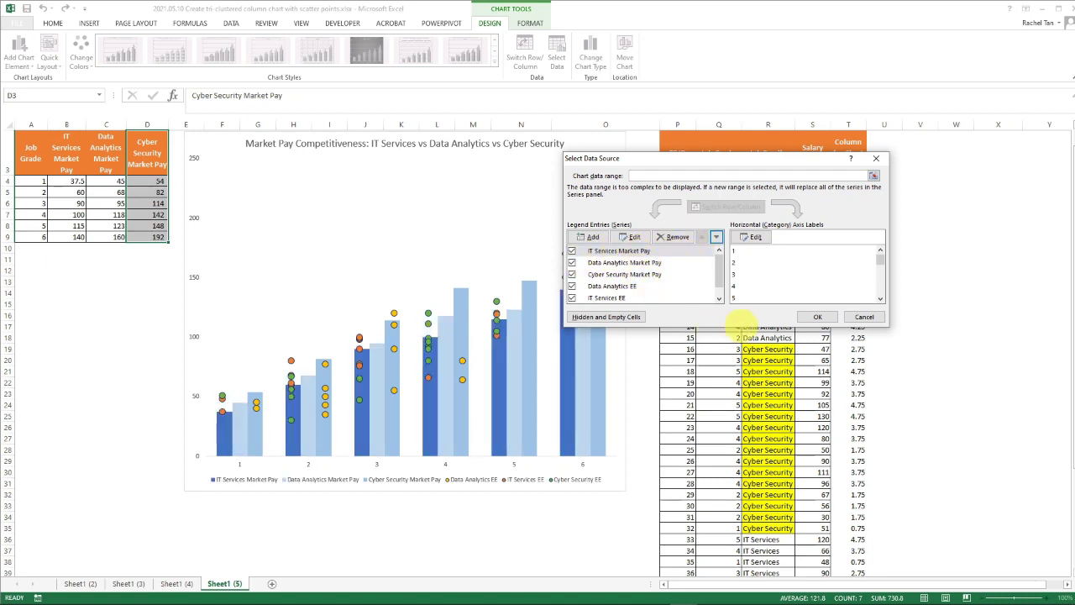
{"action": "left_click", "coordinate": [817, 316]}
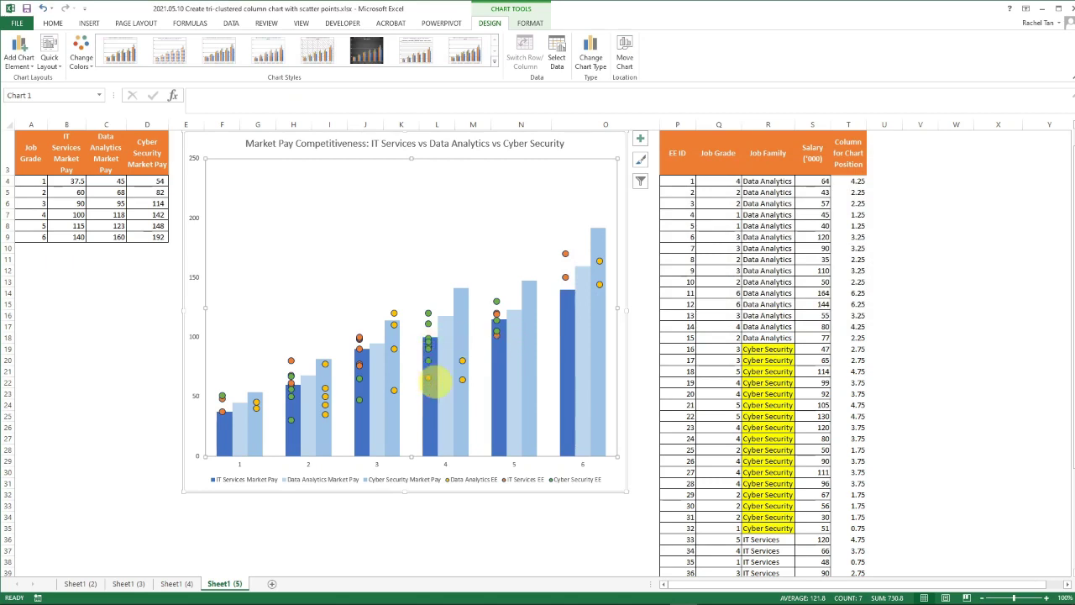
{"action": "left_click", "coordinate": [431, 402]}
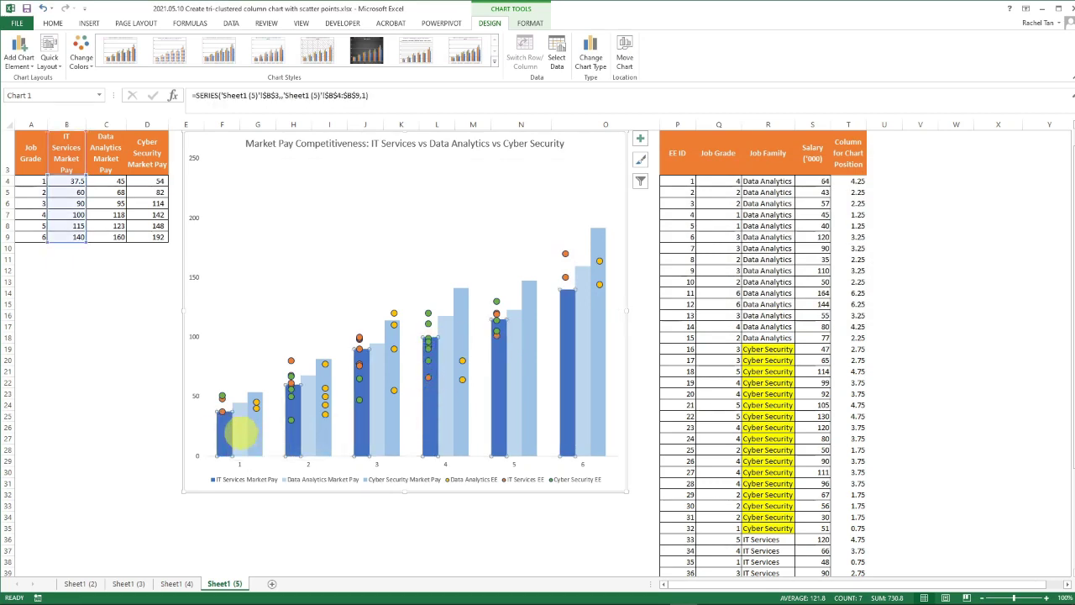
{"action": "left_click", "coordinate": [240, 431]}
{"action": "left_click", "coordinate": [255, 431]}
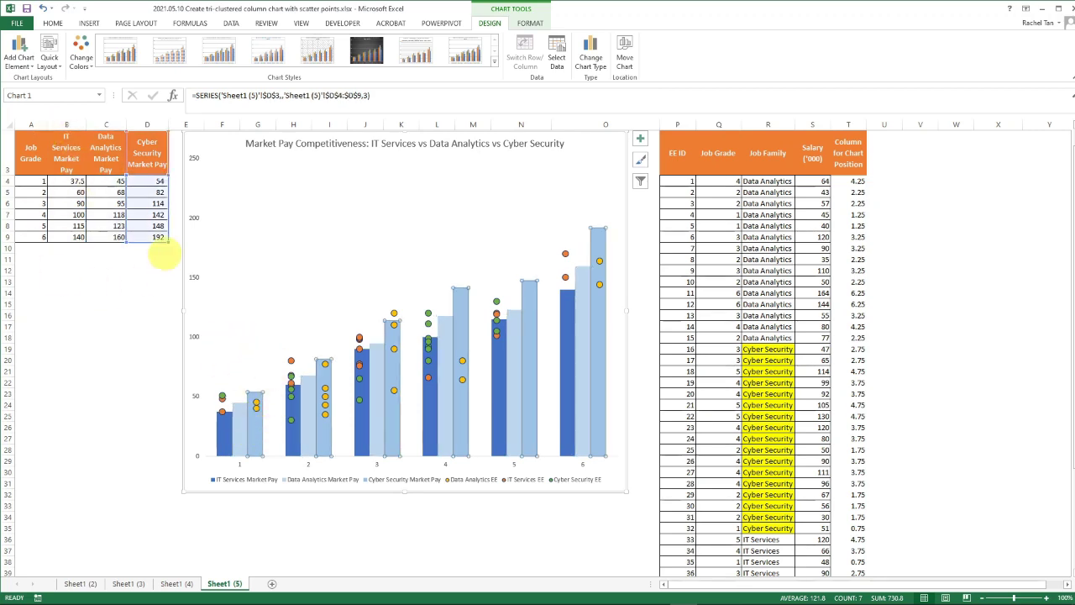
{"action": "left_click", "coordinate": [488, 279]}
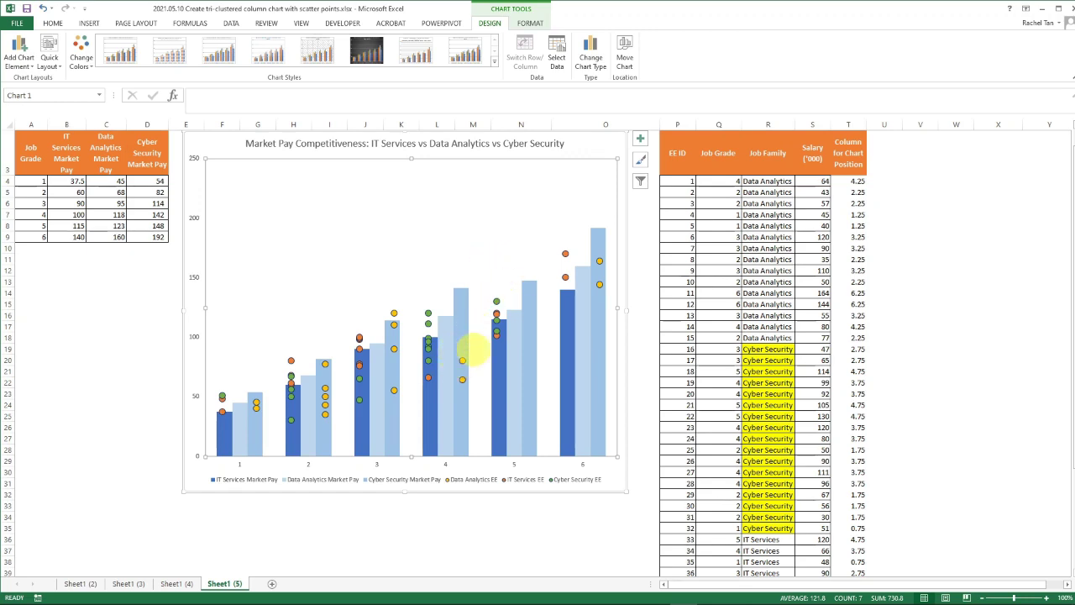
{"action": "left_click", "coordinate": [462, 362]}
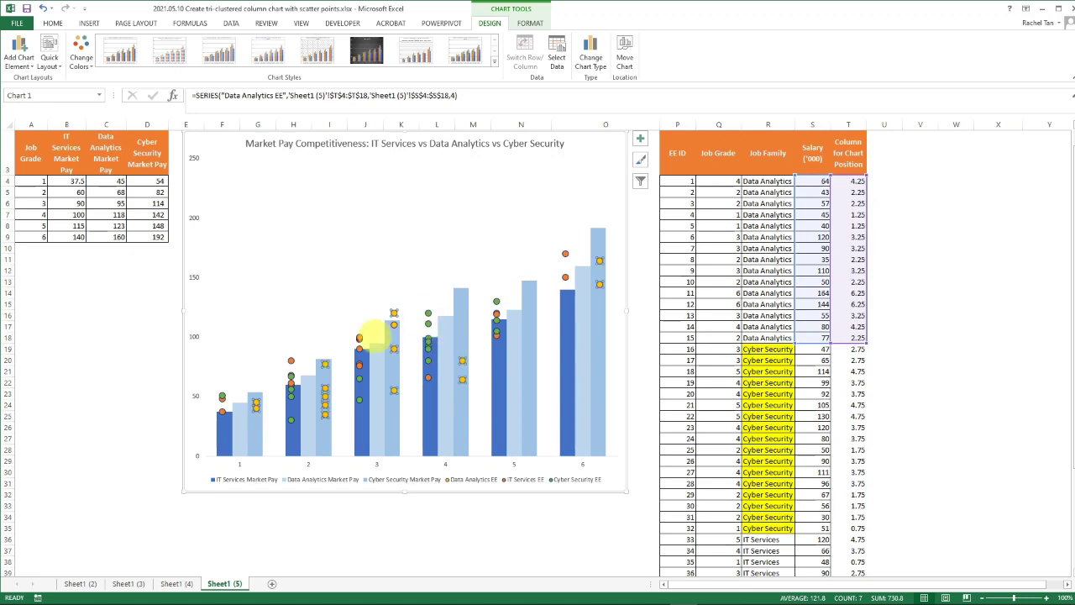
{"action": "left_click", "coordinate": [358, 339]}
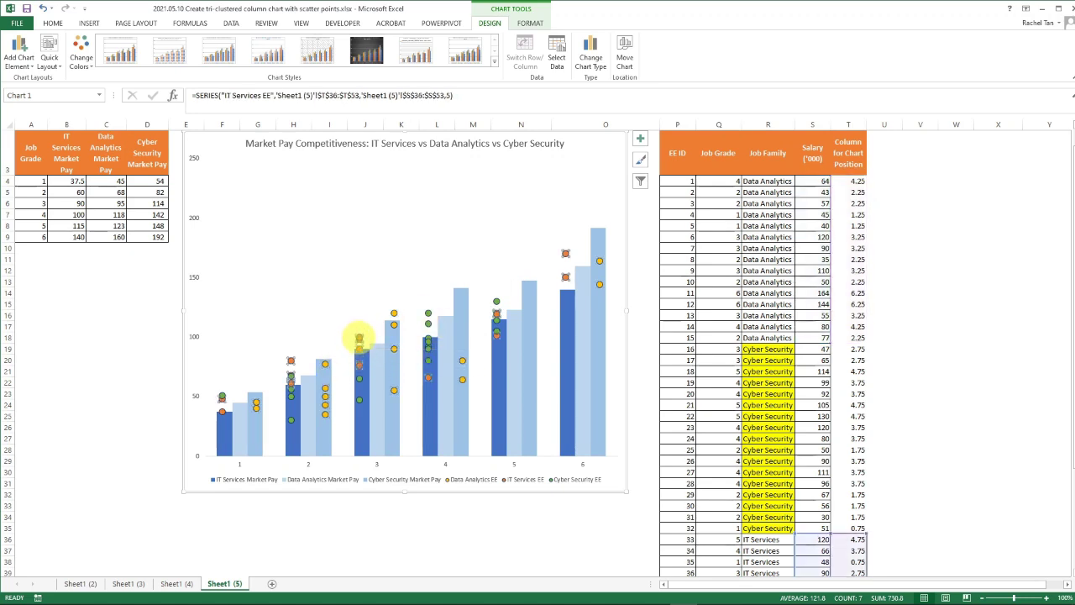
{"action": "scroll", "coordinate": [876, 468], "scroll_direction": "down", "scroll_amount": 3}
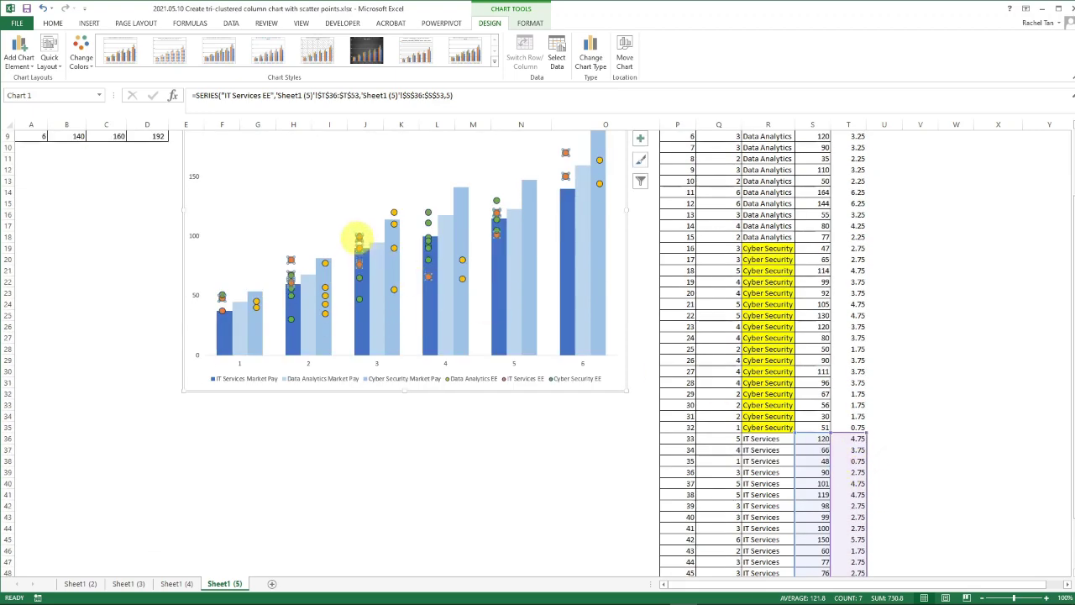
{"action": "scroll", "coordinate": [855, 449], "scroll_direction": "down", "scroll_amount": 2}
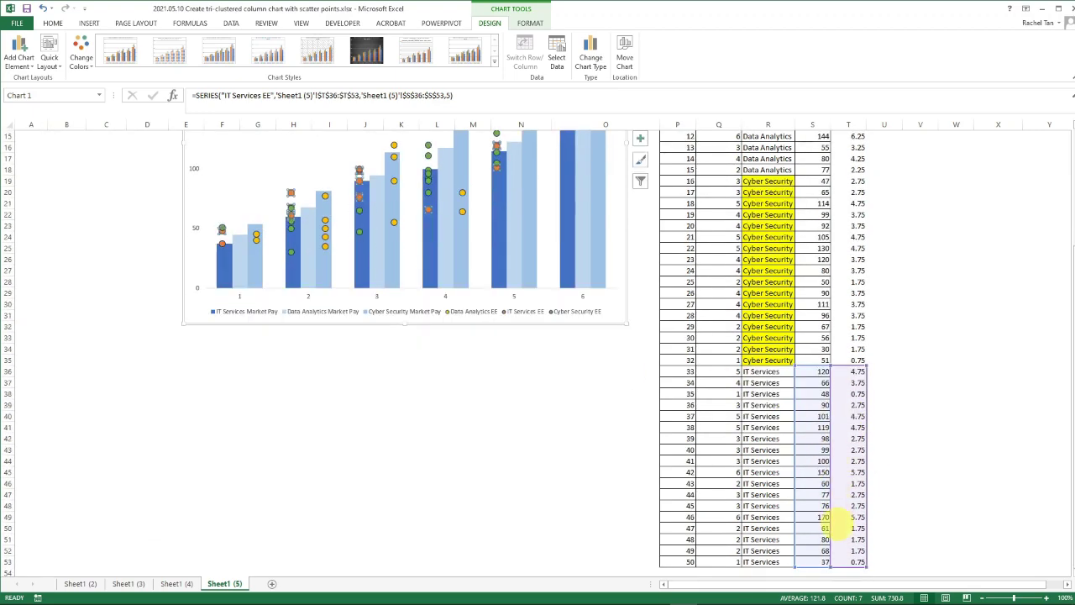
{"action": "scroll", "coordinate": [588, 370], "scroll_direction": "up", "scroll_amount": 2}
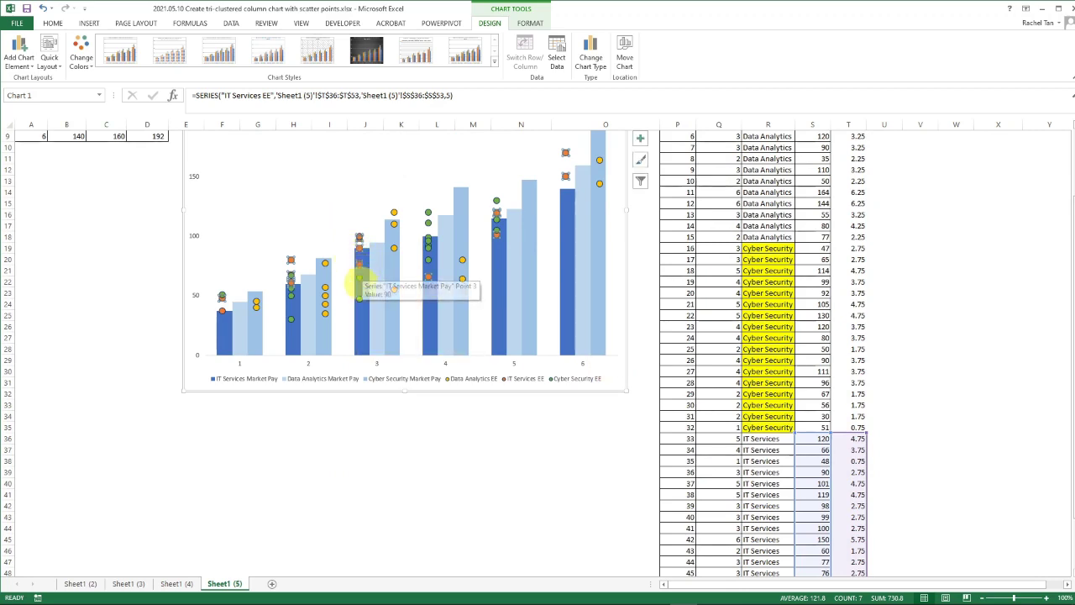
{"action": "left_click", "coordinate": [394, 248]}
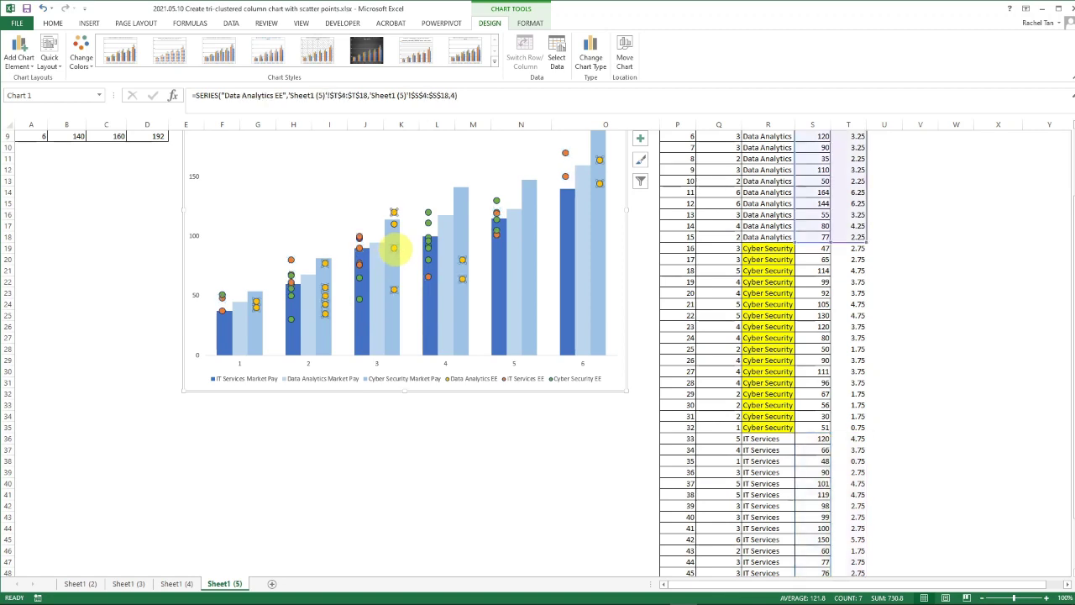
{"action": "scroll", "coordinate": [394, 247], "scroll_direction": "up", "scroll_amount": 3}
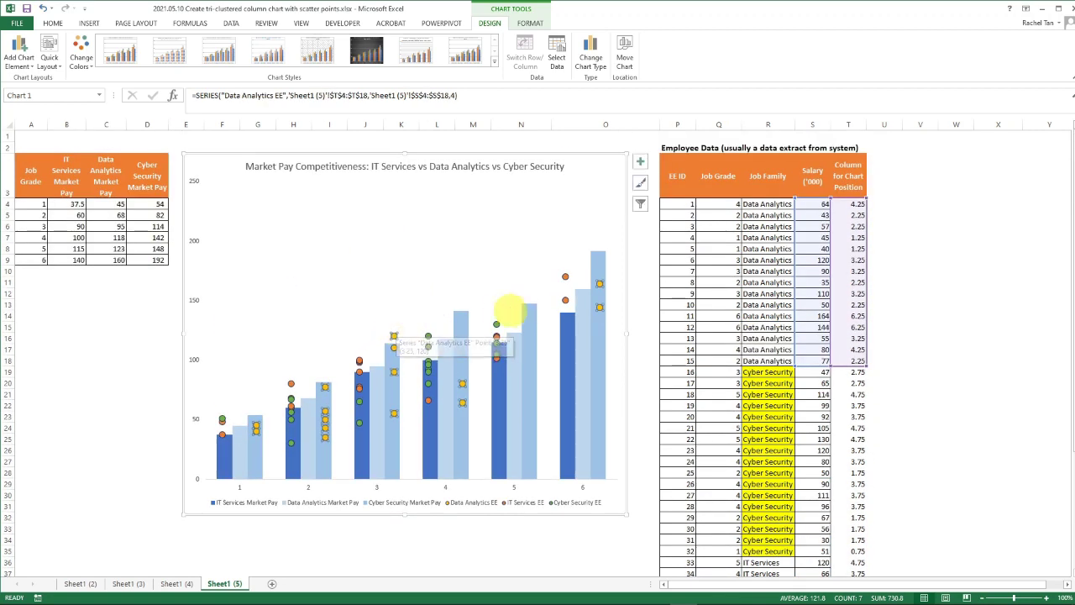
{"action": "mouse_move", "coordinate": [393, 388]}
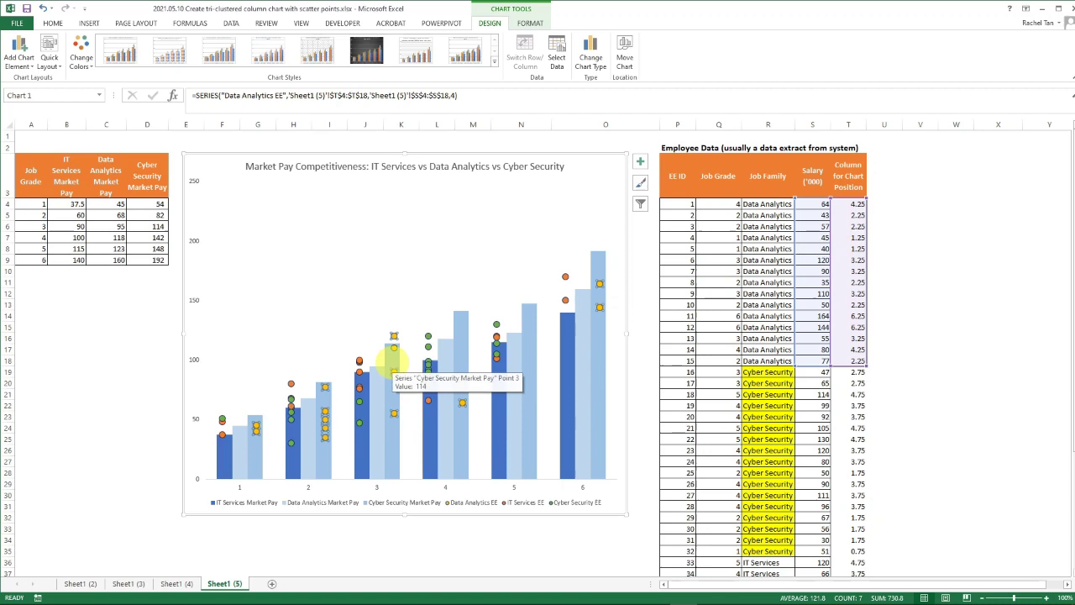
{"action": "left_click", "coordinate": [395, 441]}
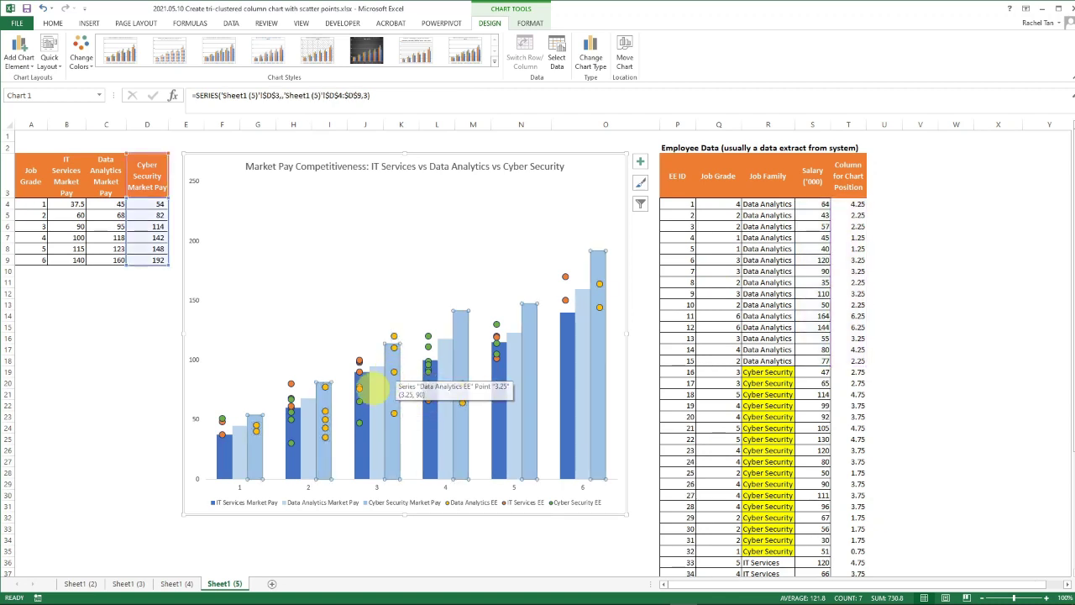
{"action": "left_click", "coordinate": [358, 406]}
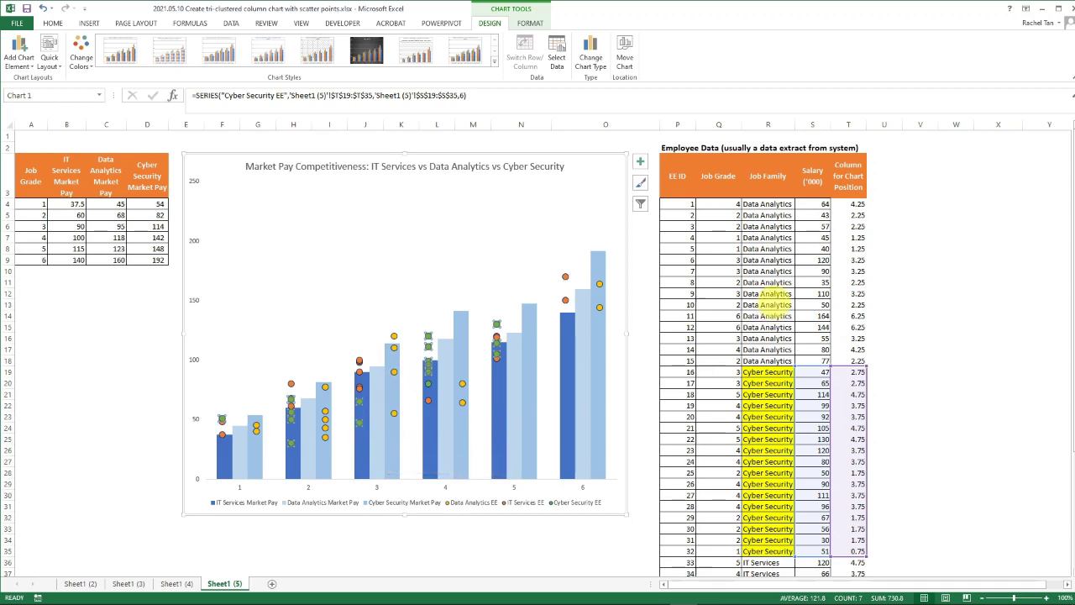
{"action": "left_click", "coordinate": [855, 204]}
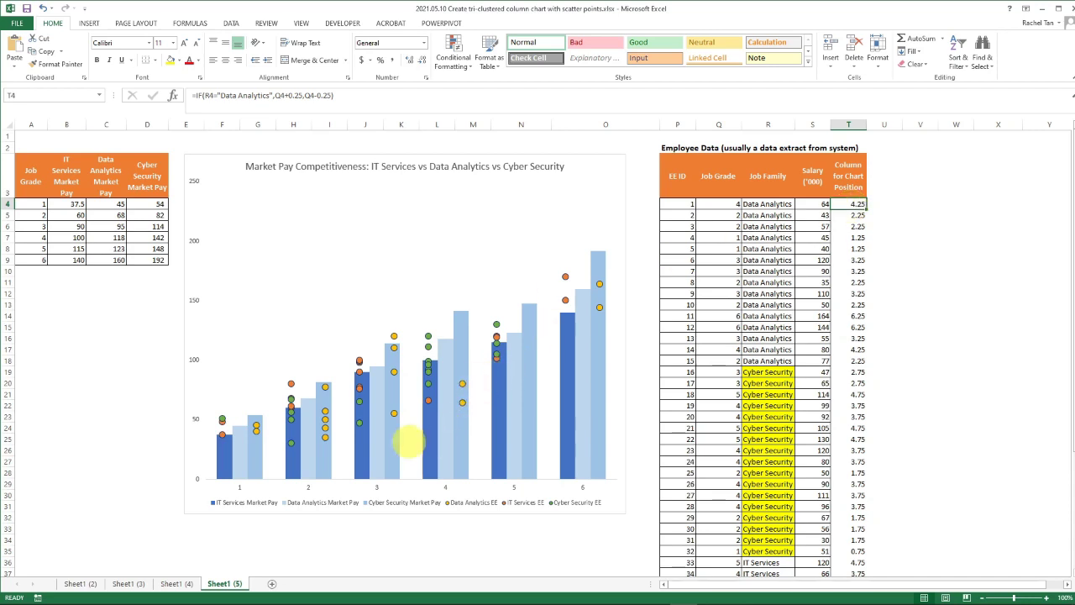
{"action": "mouse_move", "coordinate": [446, 362]}
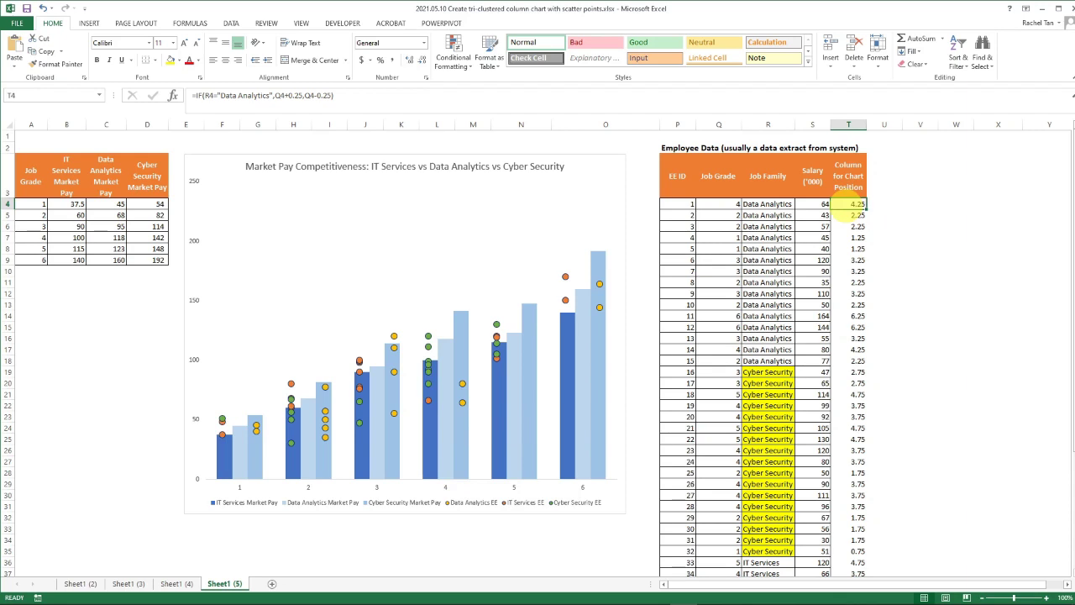
In T4's formula, insert a second IF testing R4="IT Services" with Q4-0.25 as its result.
{"action": "left_click", "coordinate": [205, 95]}
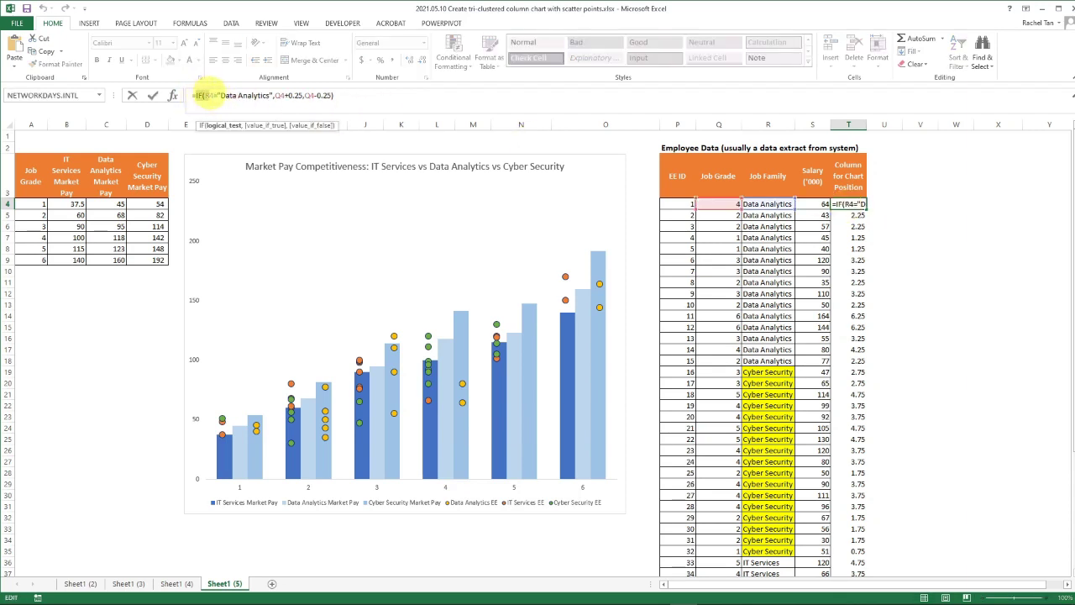
{"action": "left_click_drag", "start_coordinate": [206, 95], "coordinate": [282, 94]}
{"action": "key", "text": "ctrl+c"}
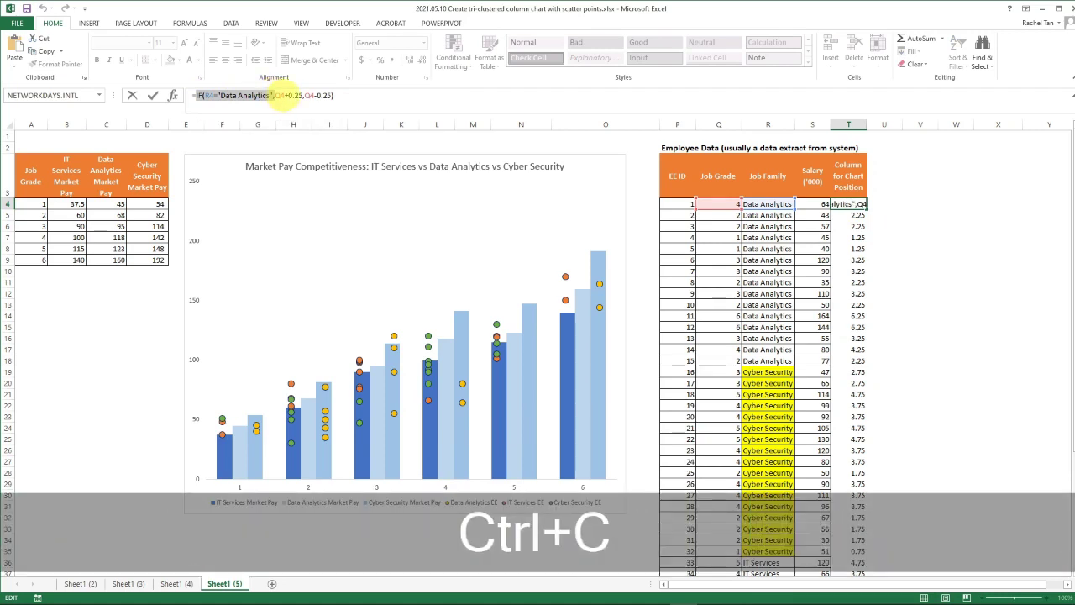
{"action": "key", "text": "Escape"}
{"action": "left_click", "coordinate": [286, 95]}
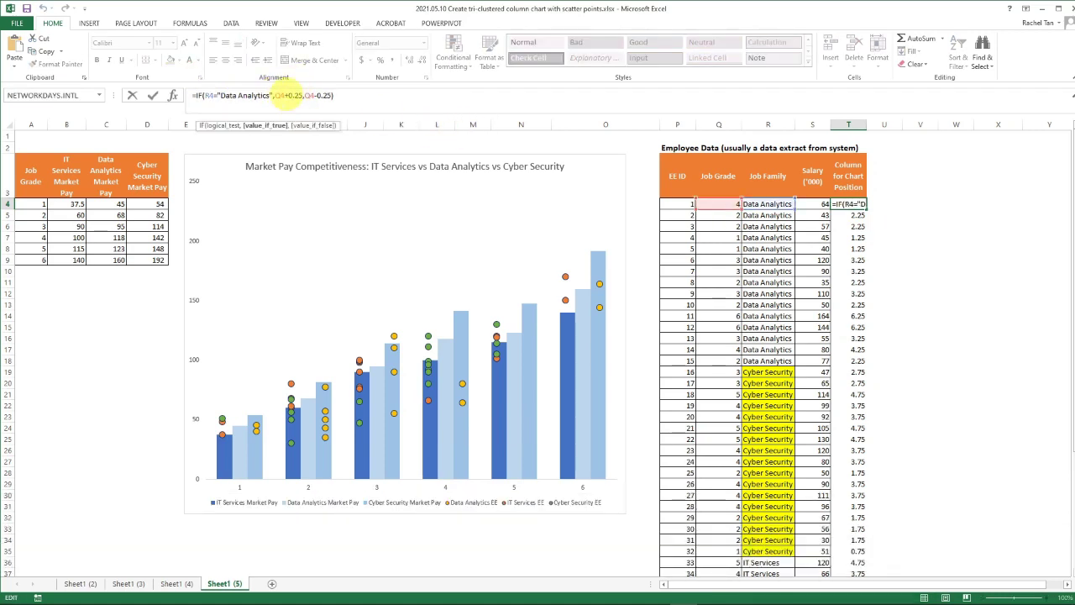
{"action": "key", "text": "shift+Right"}
{"action": "key", "text": "BackSpace"}
{"action": "type", "text": "\\"}
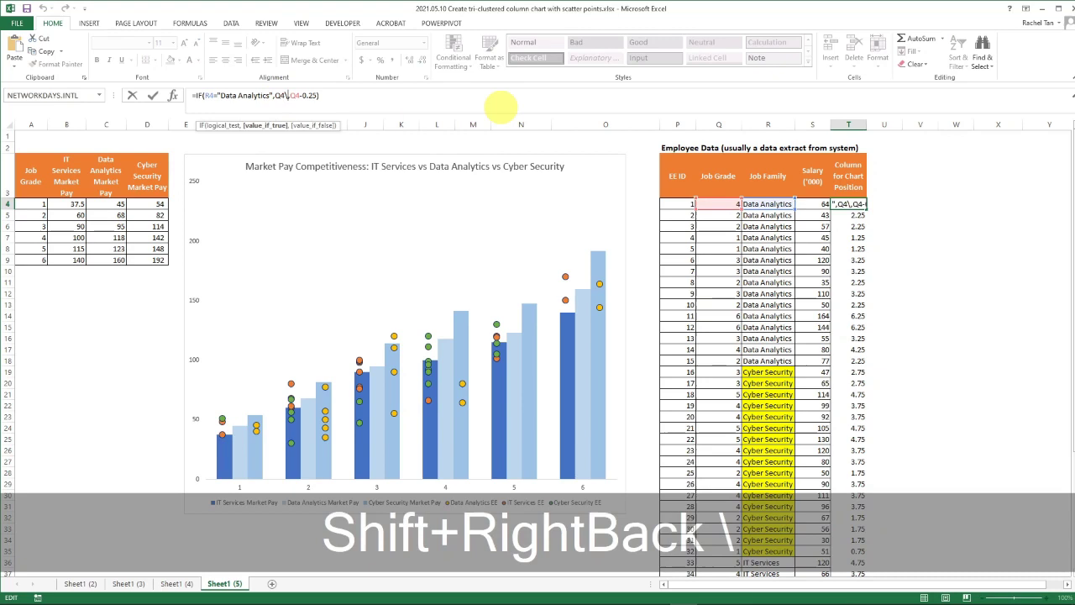
{"action": "key", "text": "BackSpace"}
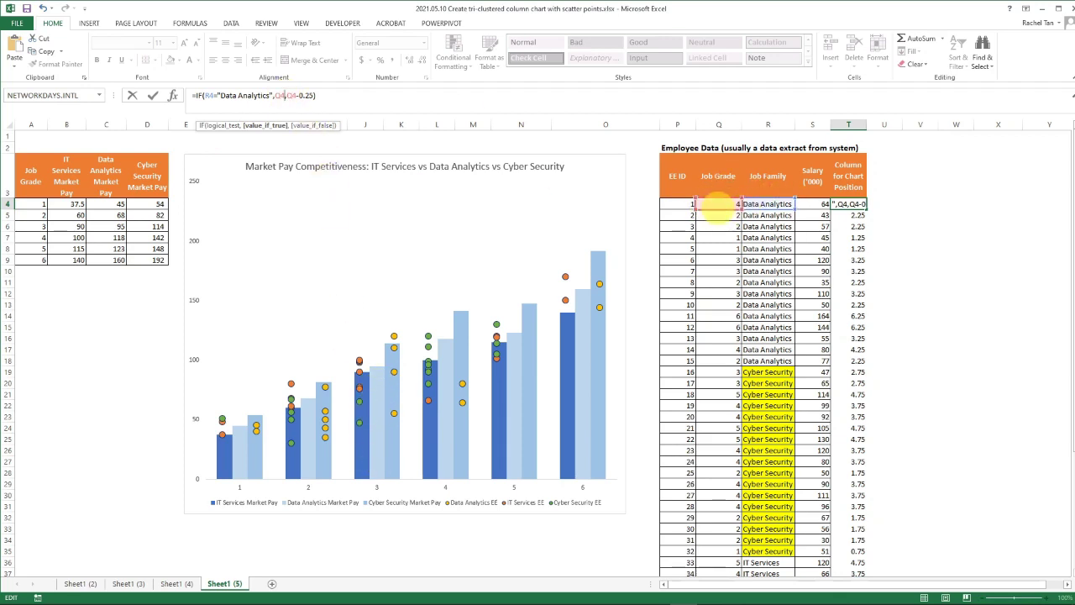
{"action": "key", "text": "ctrl+v"}
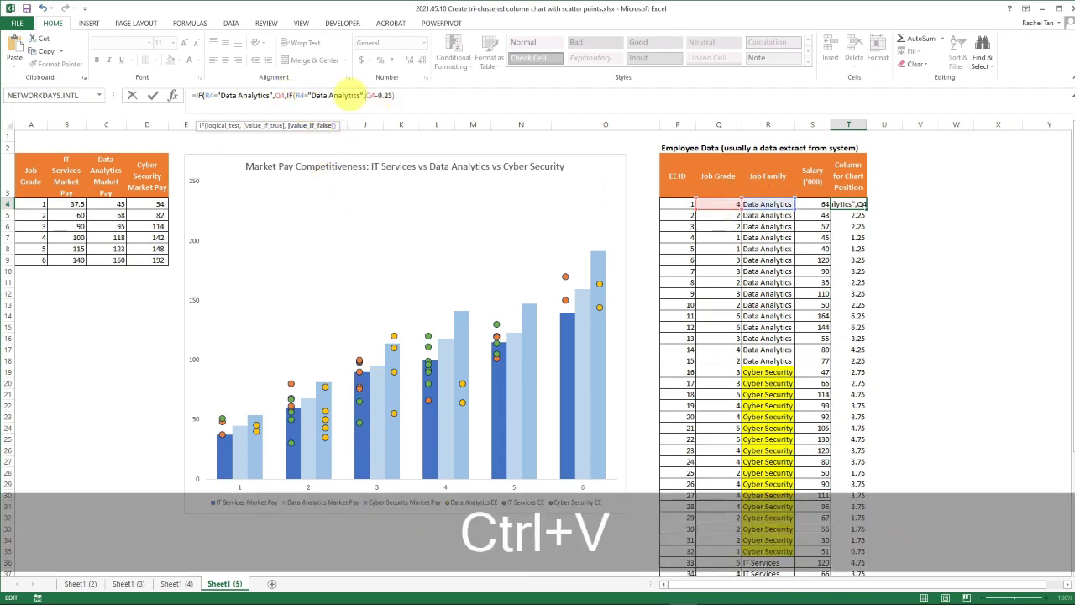
{"action": "double_click", "coordinate": [347, 94]}
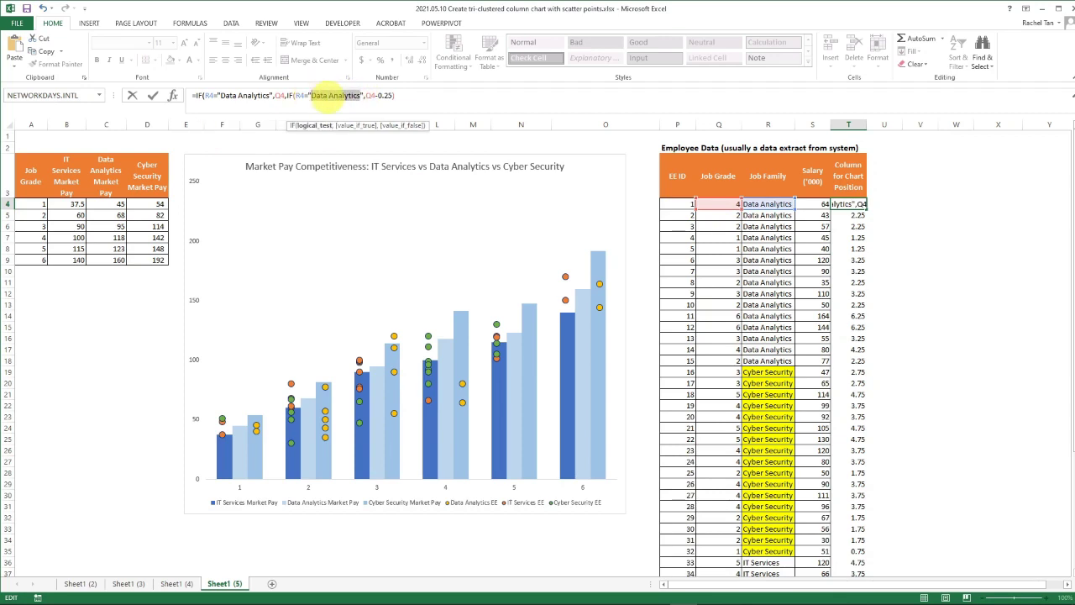
{"action": "key", "text": "shift"}
{"action": "type", "text": "IT Servic"}
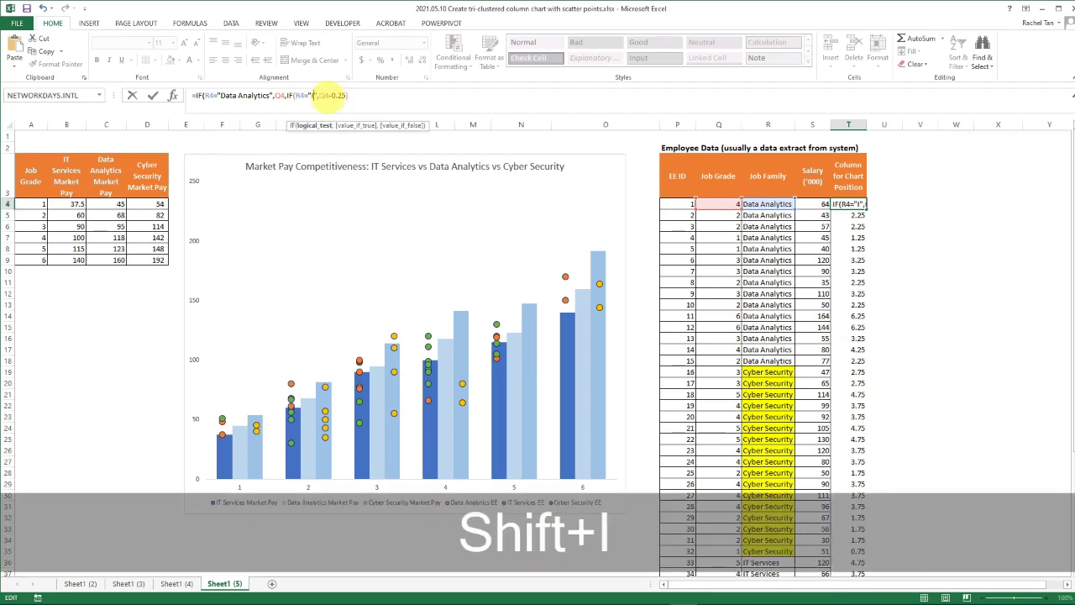
{"action": "type", "text": "es"}
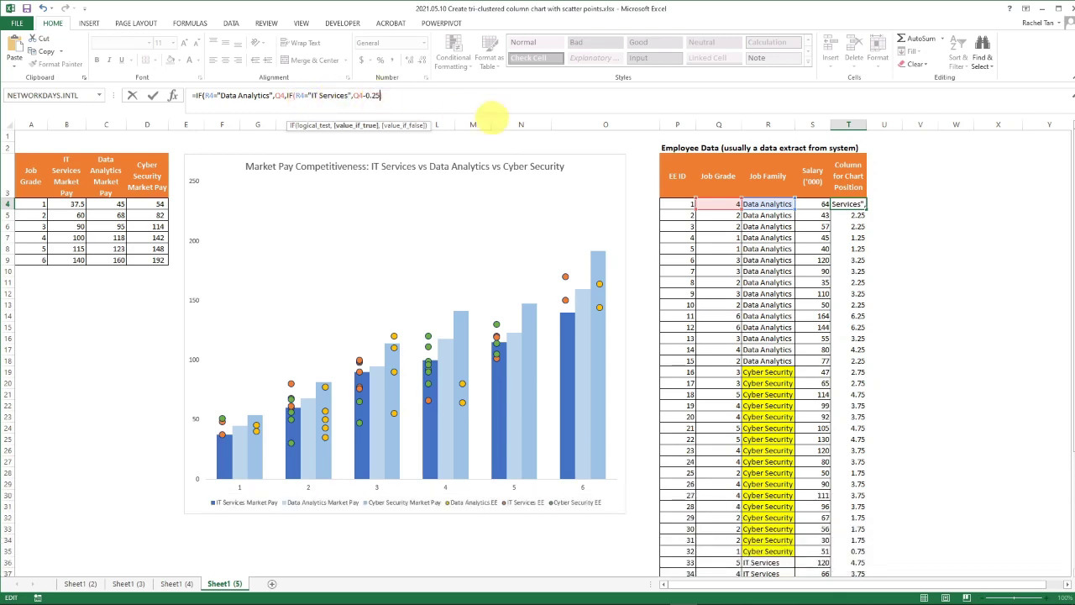
Add Q4+0.25 as the final case and a closing bracket, then enter the T4 formula.
{"action": "key", "text": "End"}
{"action": "key", "text": "Left"}
{"action": "key", "text": "BackSpace"}
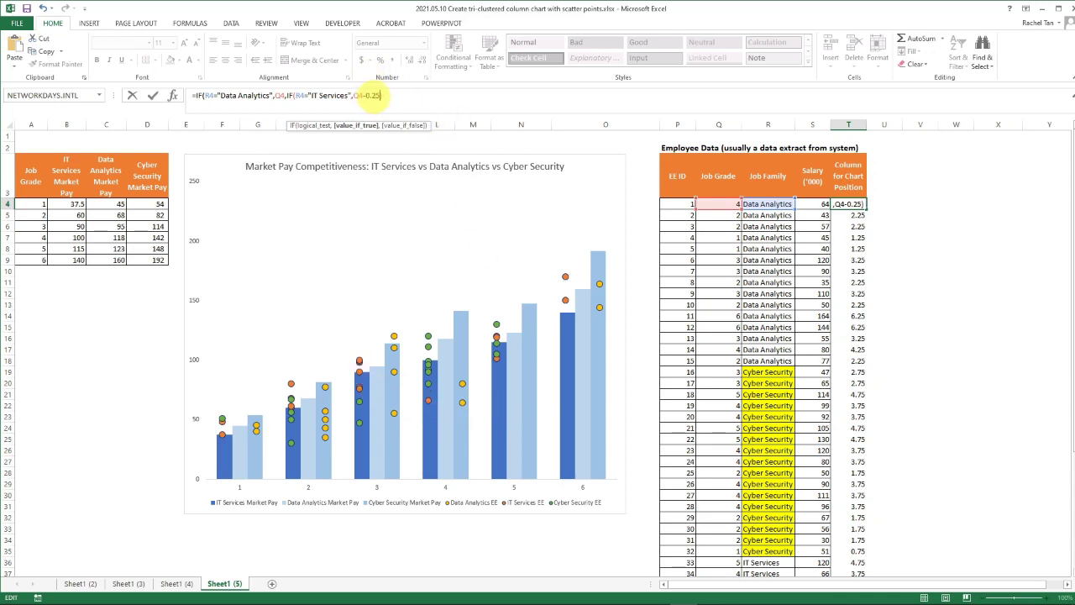
{"action": "type", "text": ","}
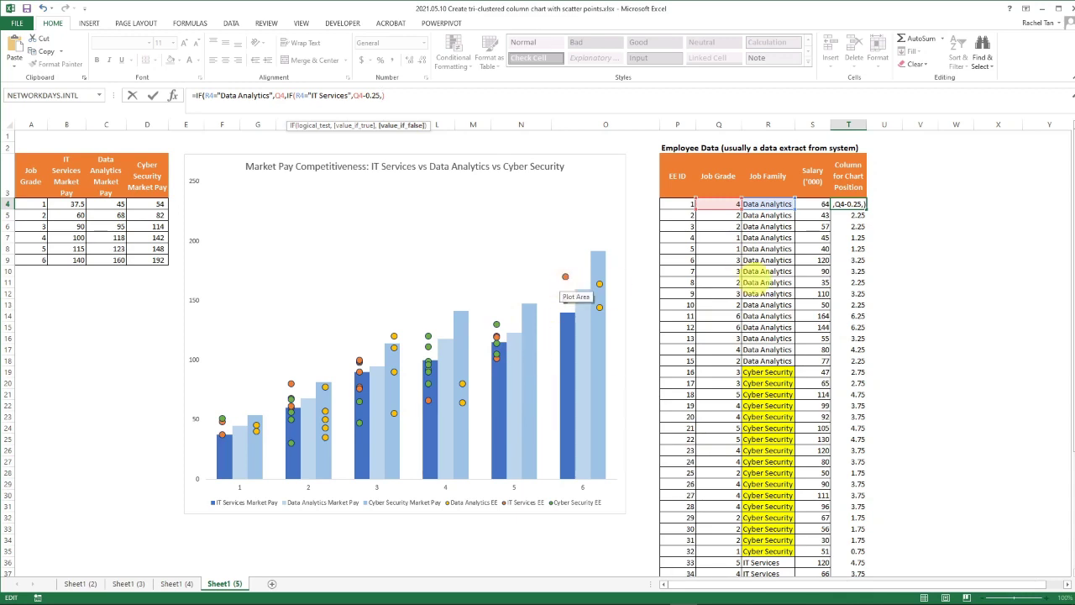
{"action": "left_click", "coordinate": [720, 204]}
{"action": "type", "text": "+"}
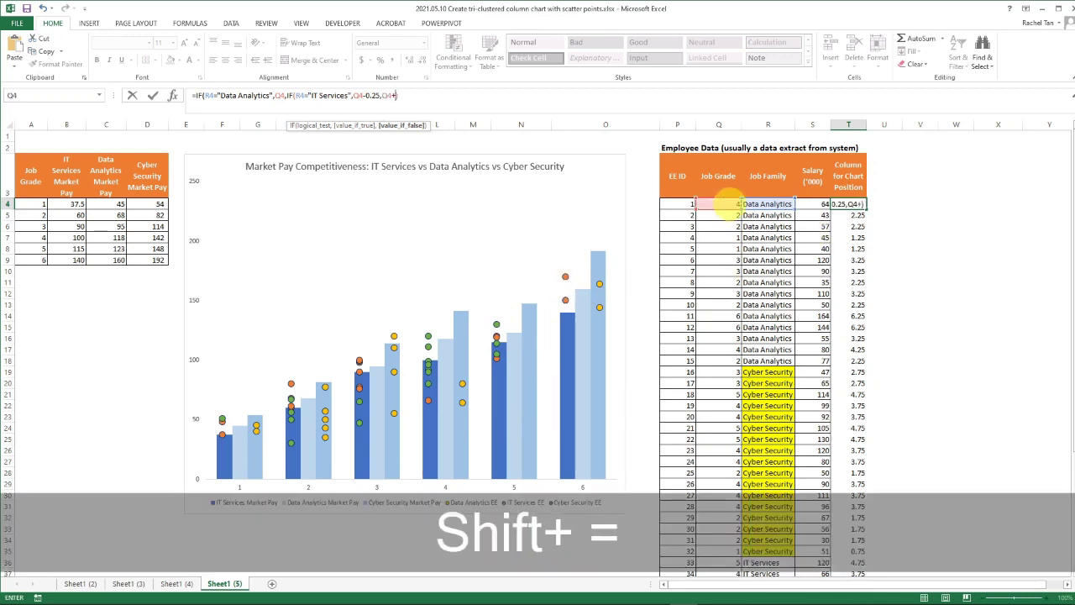
{"action": "type", "text": "0.25"}
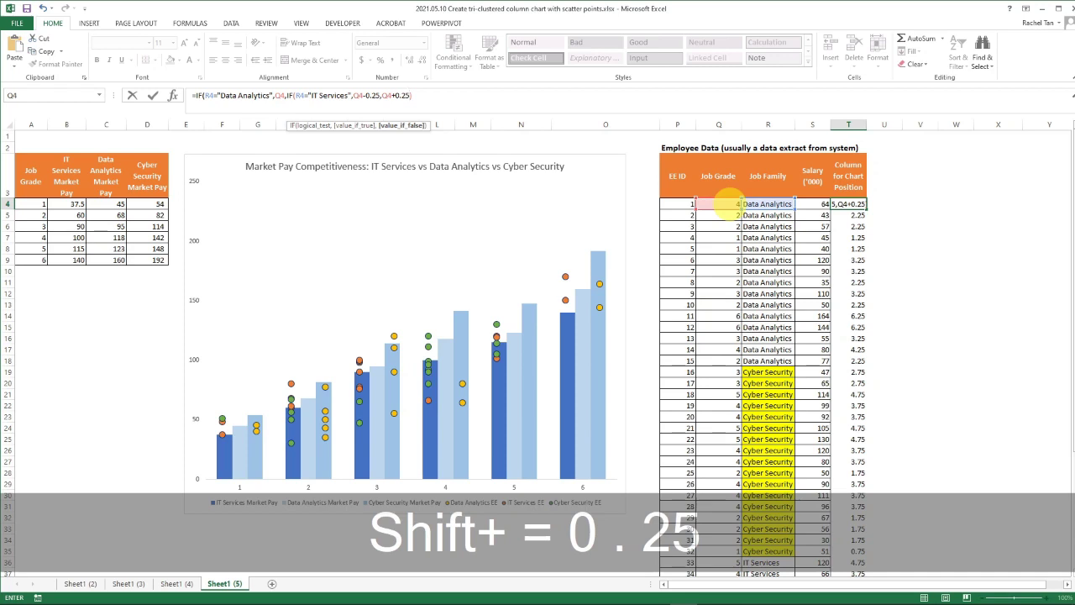
{"action": "left_click", "coordinate": [443, 97]}
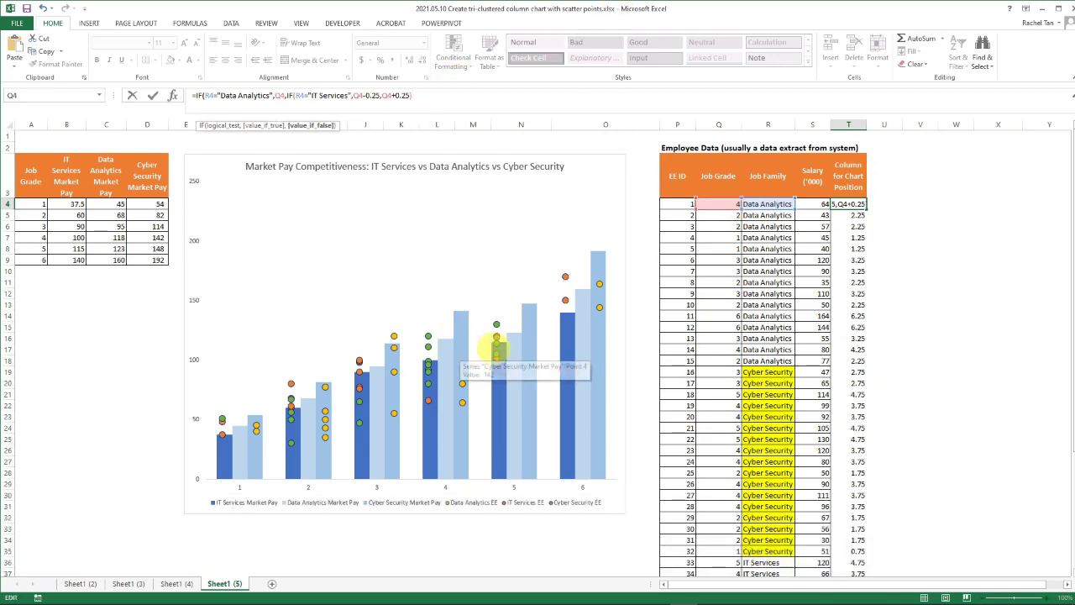
{"action": "type", "text": ")"}
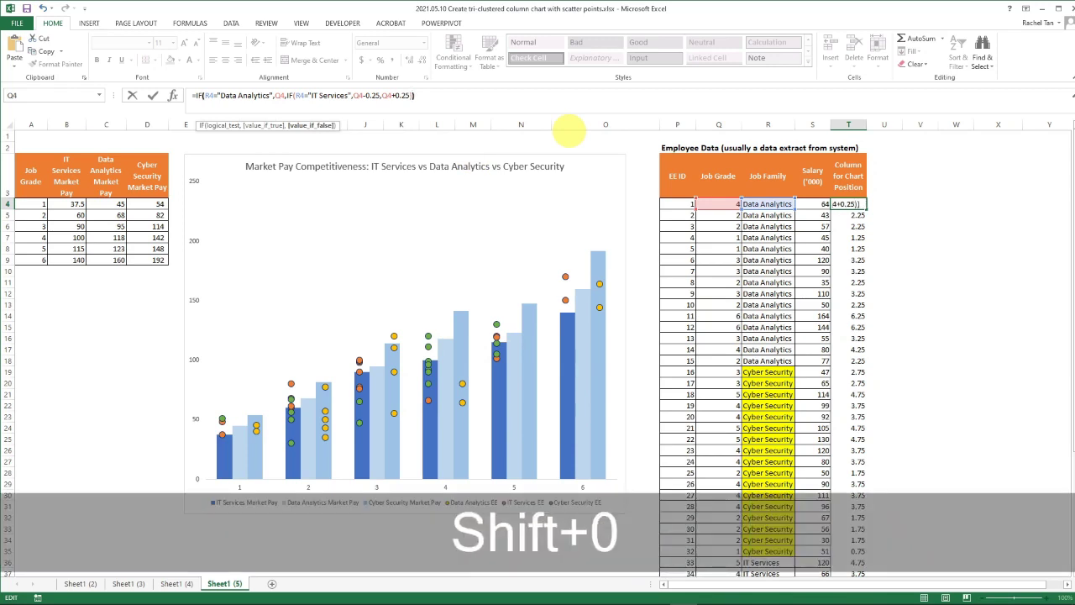
{"action": "key", "text": "Return"}
{"action": "key", "text": "Up"}
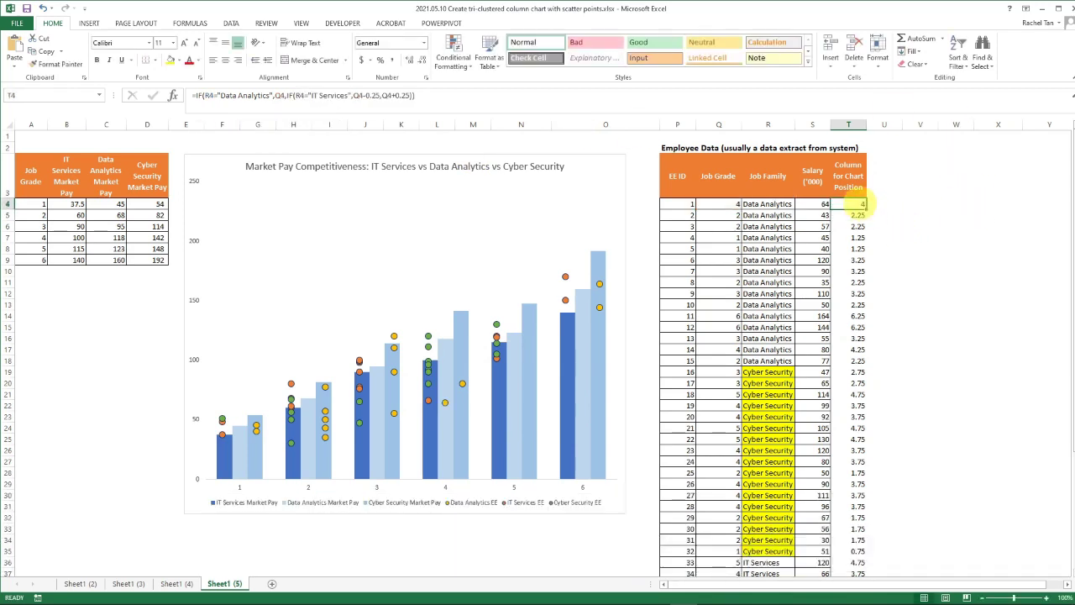
Fill the revised T4 formula down column T, then zoom to 110% to check the dot positions.
{"action": "double_click", "coordinate": [865, 209]}
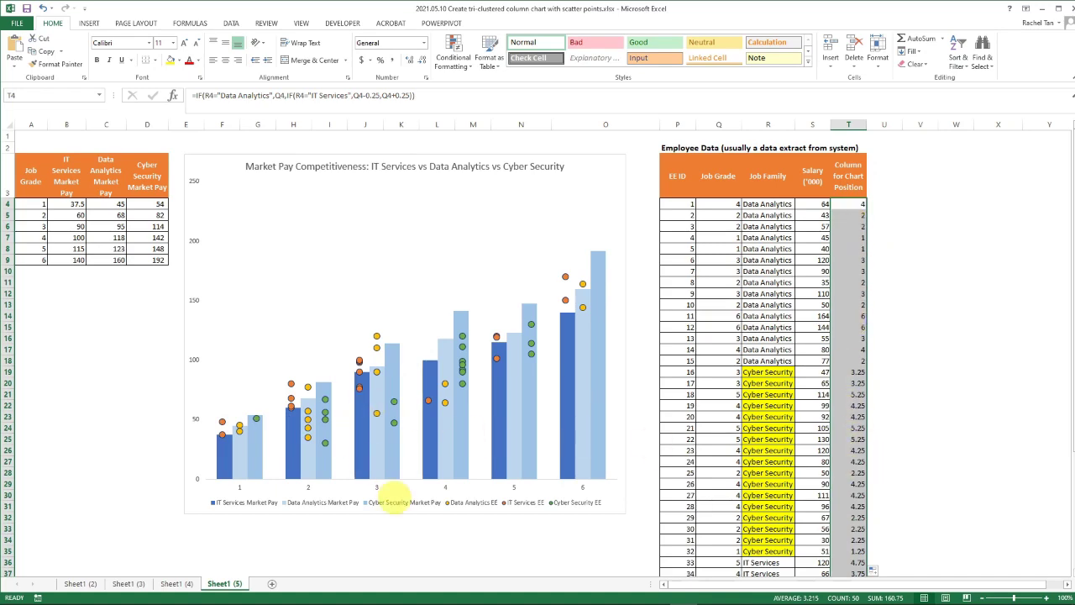
{"action": "left_click", "coordinate": [1047, 597]}
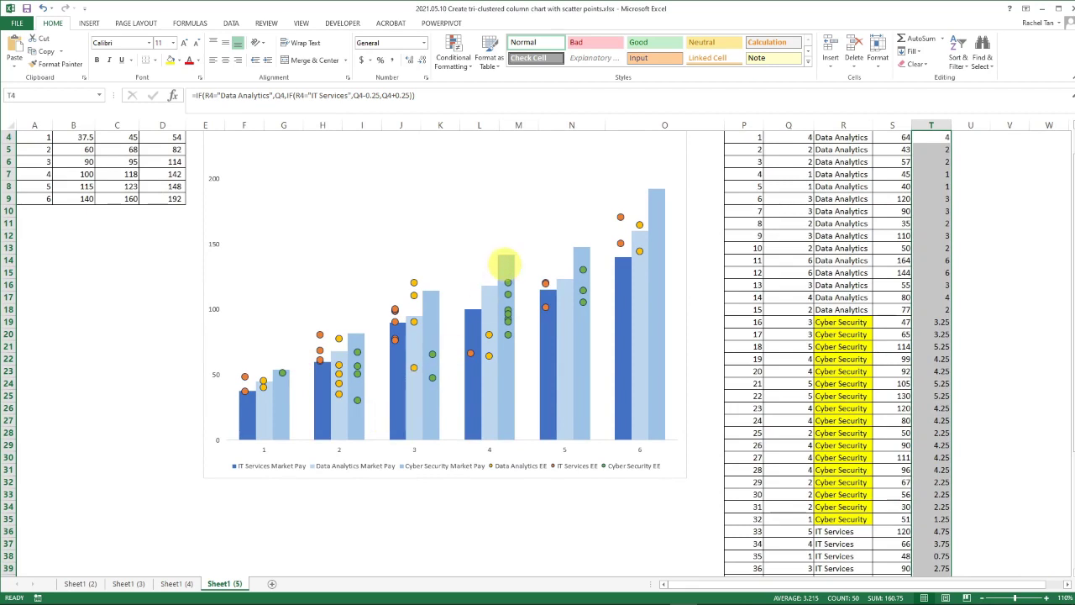
{"action": "mouse_move", "coordinate": [507, 319]}
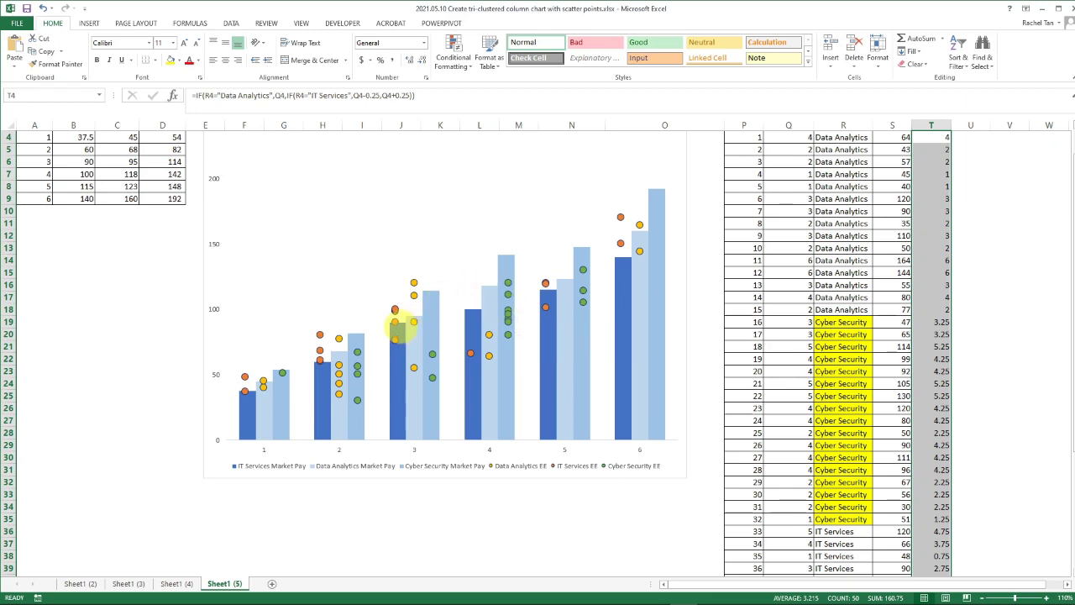
{"action": "mouse_move", "coordinate": [395, 326]}
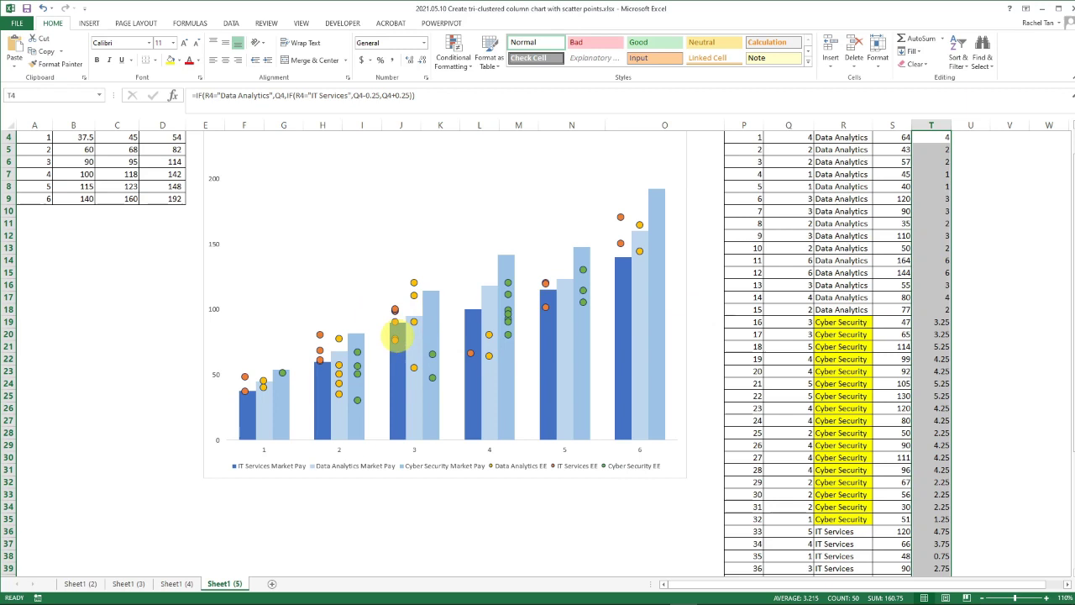
{"action": "mouse_move", "coordinate": [395, 357]}
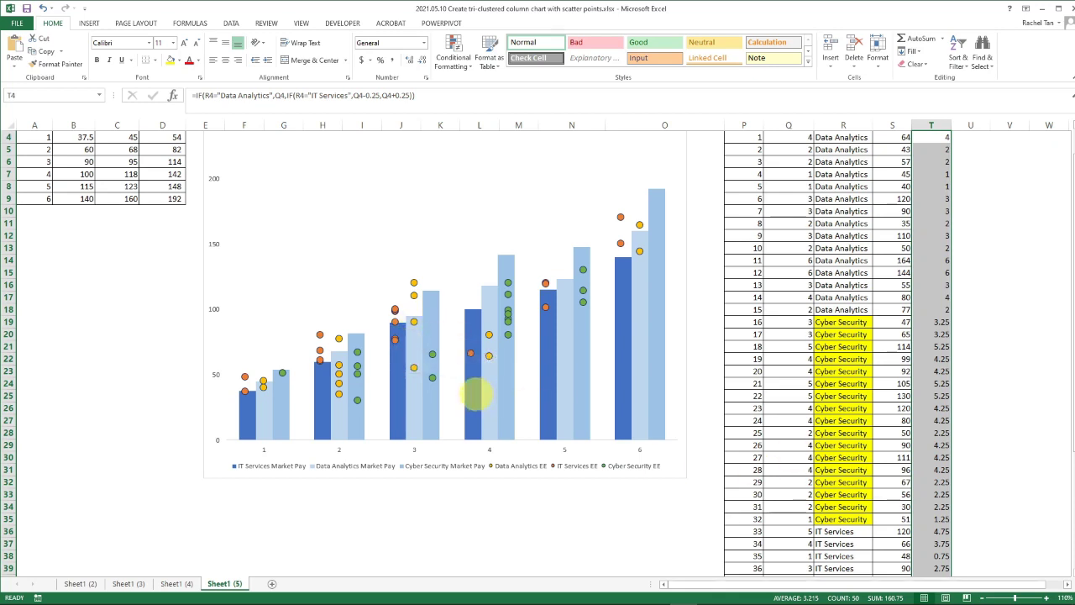
Reduce the IT Services Market Pay series gap width to 90%.
{"action": "right_click", "coordinate": [473, 392]}
{"action": "left_click", "coordinate": [523, 496]}
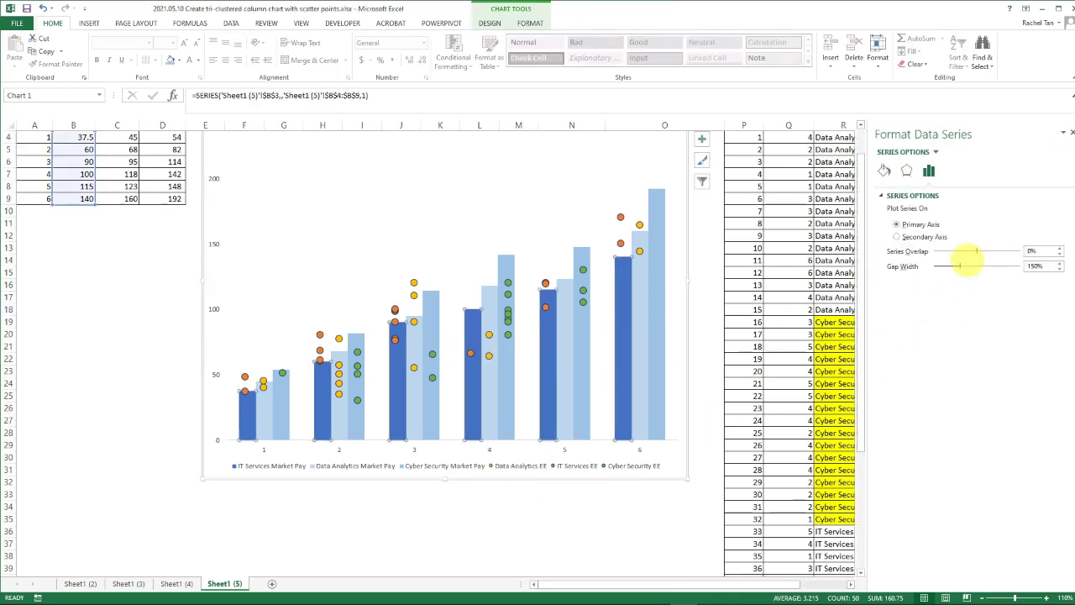
{"action": "mouse_move", "coordinate": [959, 266]}
{"action": "left_mouse_down"}
{"action": "mouse_move", "coordinate": [936, 265]}
{"action": "mouse_move", "coordinate": [950, 266]}
{"action": "left_mouse_up"}
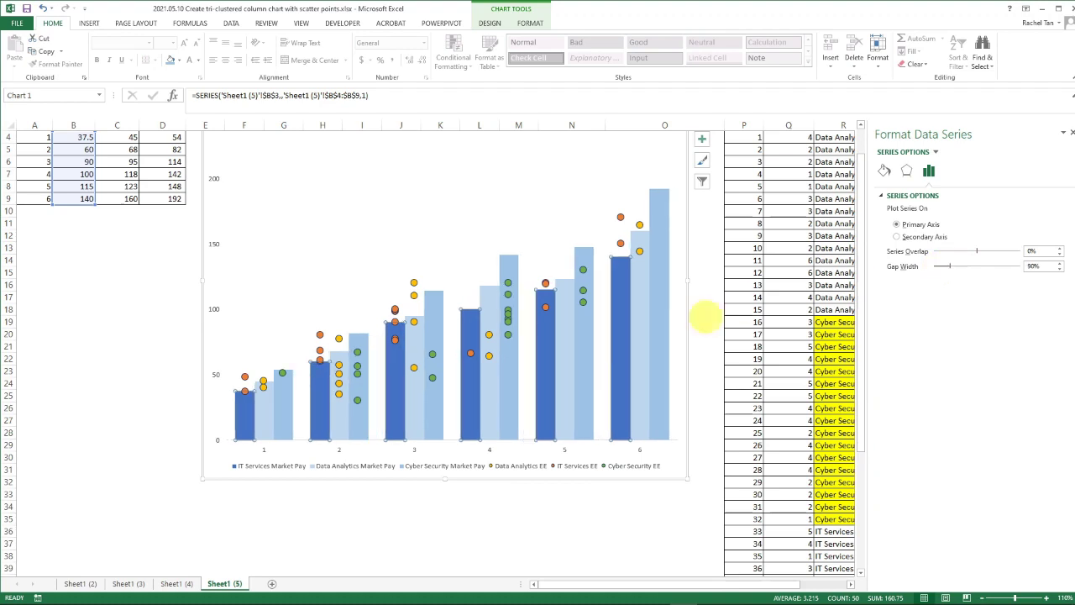
Close the formatting pane and select cell T19, the first Cyber Security employee's position.
{"action": "left_click", "coordinate": [468, 273]}
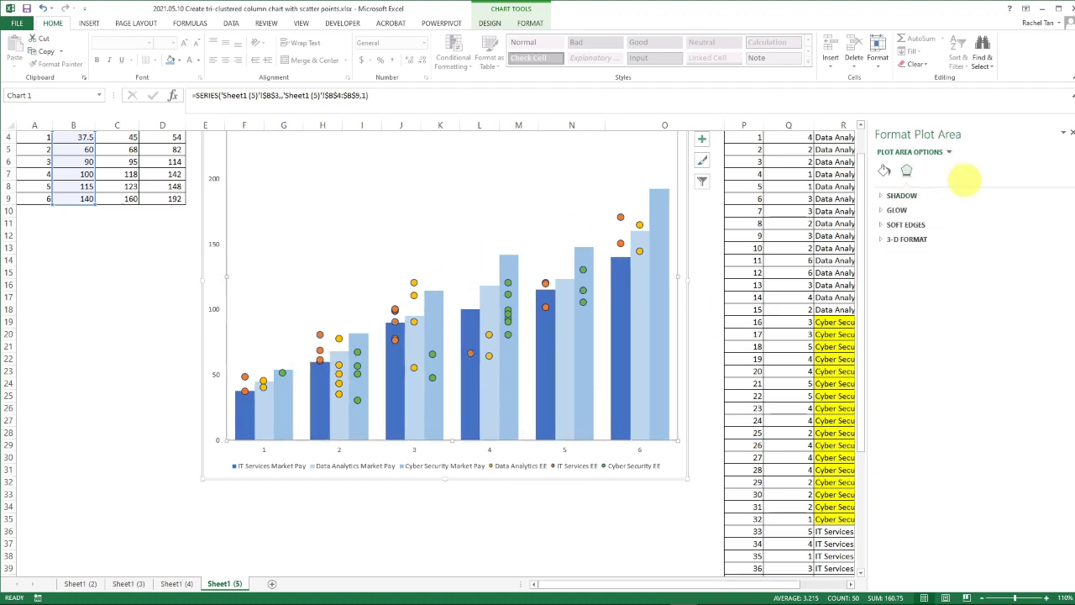
{"action": "left_click", "coordinate": [1071, 132]}
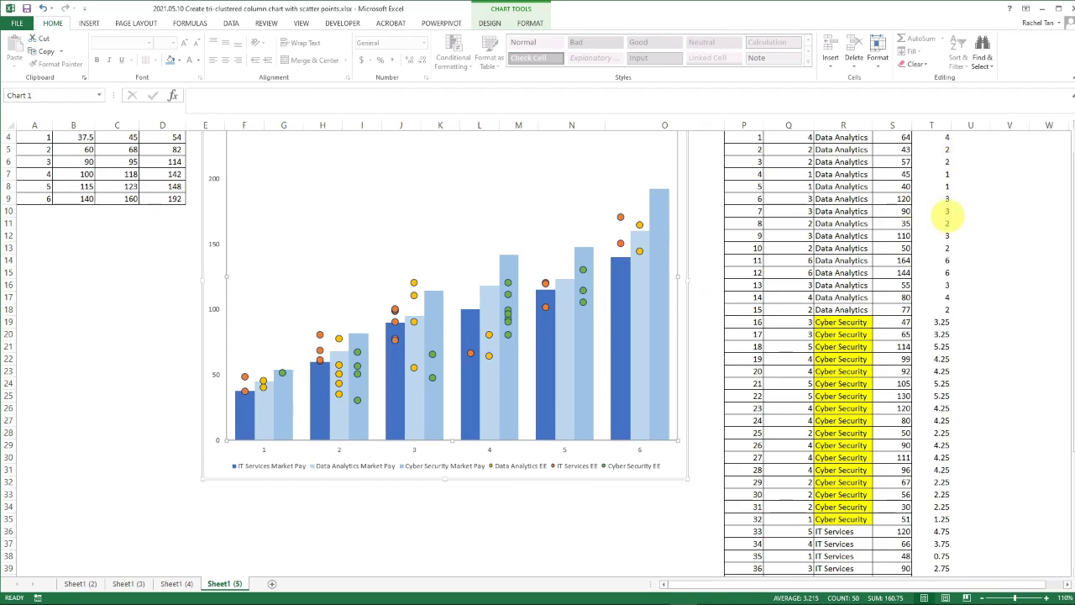
{"action": "key", "text": "Escape"}
{"action": "scroll", "coordinate": [932, 201], "scroll_direction": "up", "scroll_amount": 1}
{"action": "left_click", "coordinate": [941, 395]}
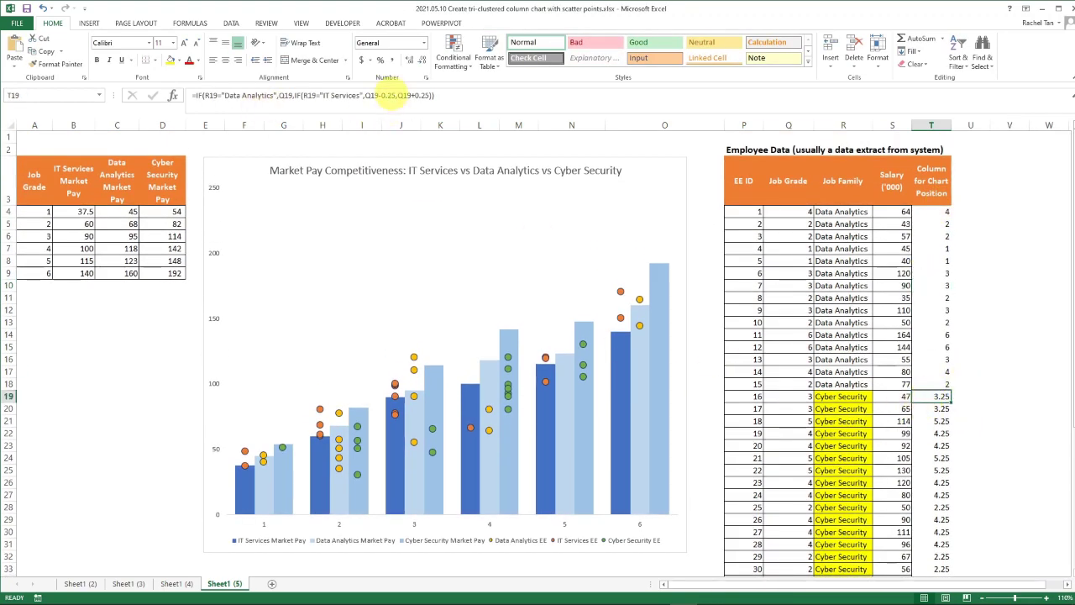
{"action": "left_click", "coordinate": [391, 95]}
{"action": "double_click", "coordinate": [391, 94]}
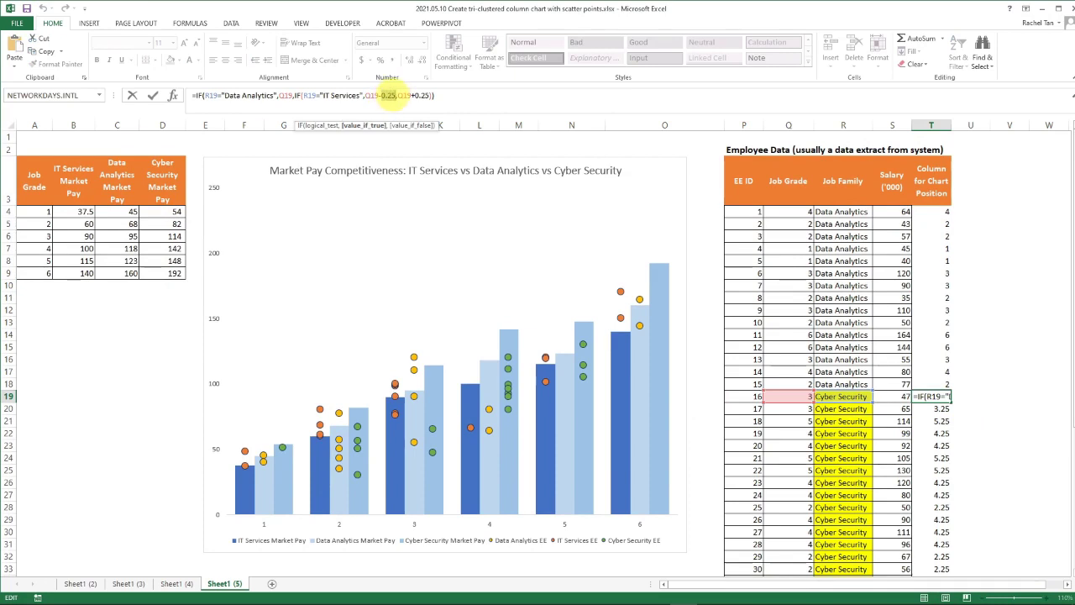
{"action": "key", "text": "BackSpace"}
{"action": "type", "text": "1"}
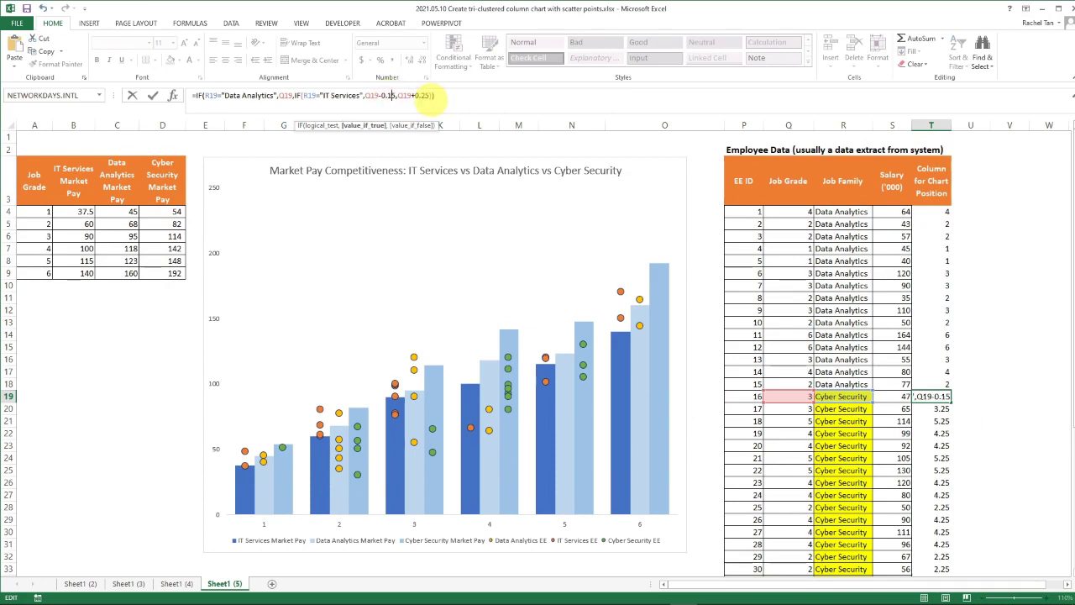
{"action": "key", "text": "Right"}
{"action": "key", "text": "Right"}
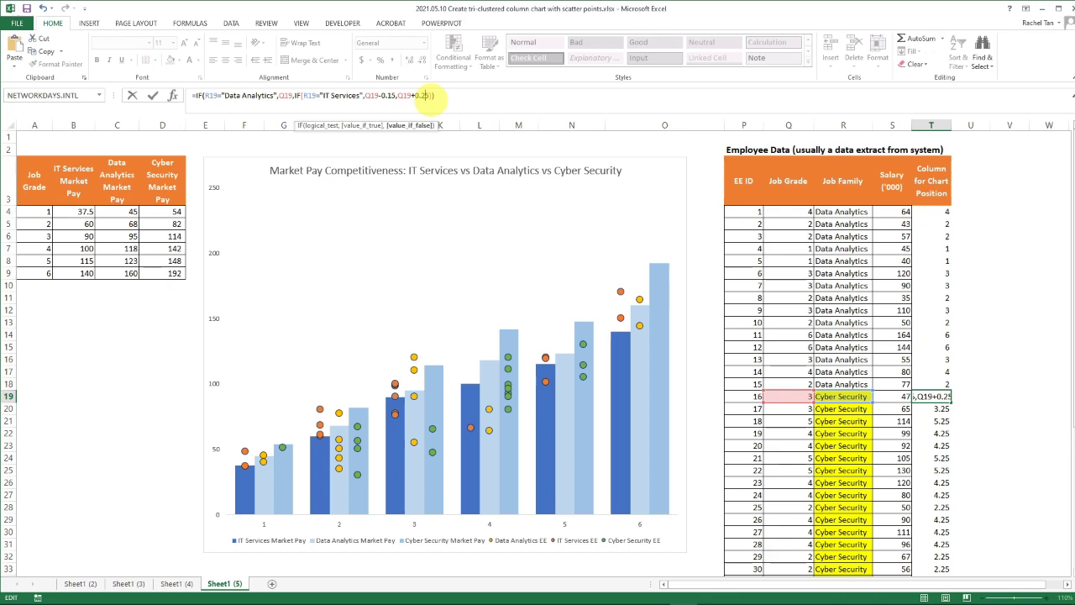
{"action": "key", "text": "BackSpace"}
{"action": "type", "text": "1"}
{"action": "key", "text": "Return"}
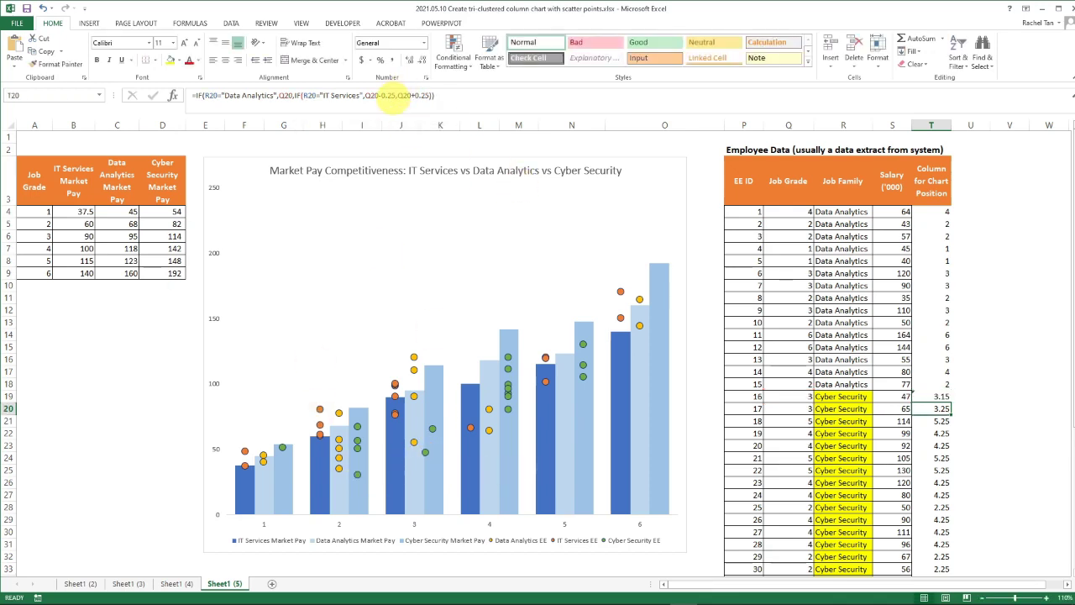
{"action": "key", "text": "Up"}
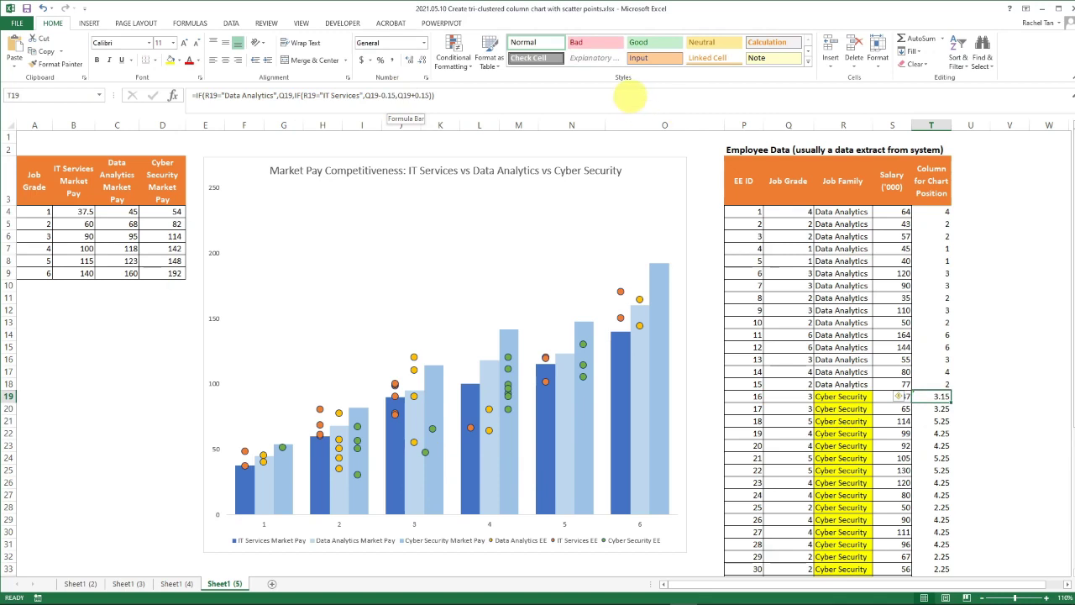
{"action": "left_click", "coordinate": [390, 95]}
{"action": "key", "text": "shift+Left"}
{"action": "key", "text": "shift+Right"}
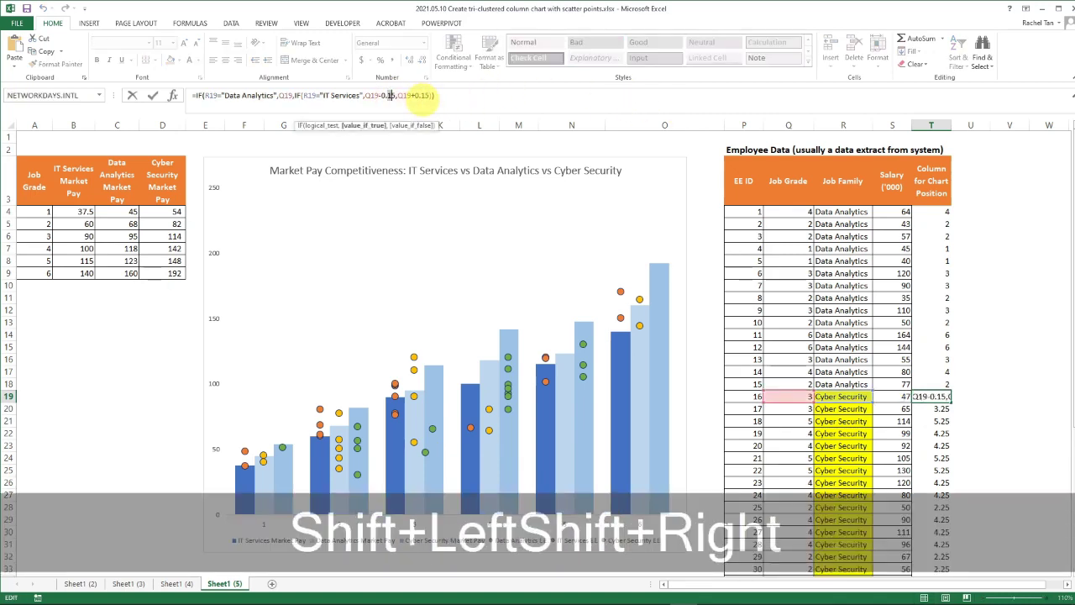
{"action": "type", "text": "2"}
{"action": "key", "text": "Right"}
{"action": "key", "text": "shift+Right"}
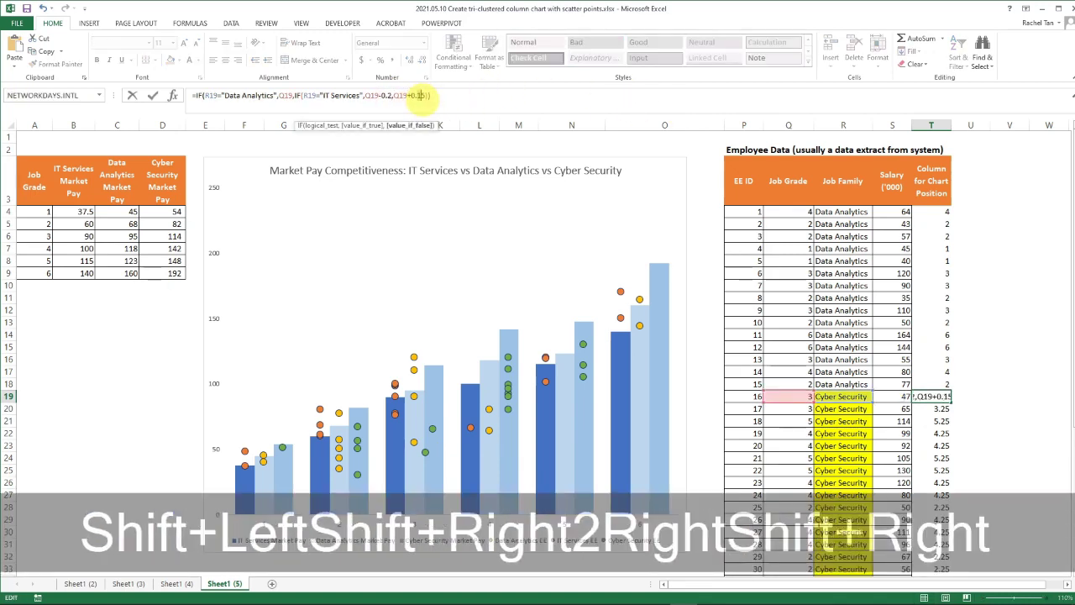
{"action": "type", "text": "2"}
{"action": "key", "text": "Return"}
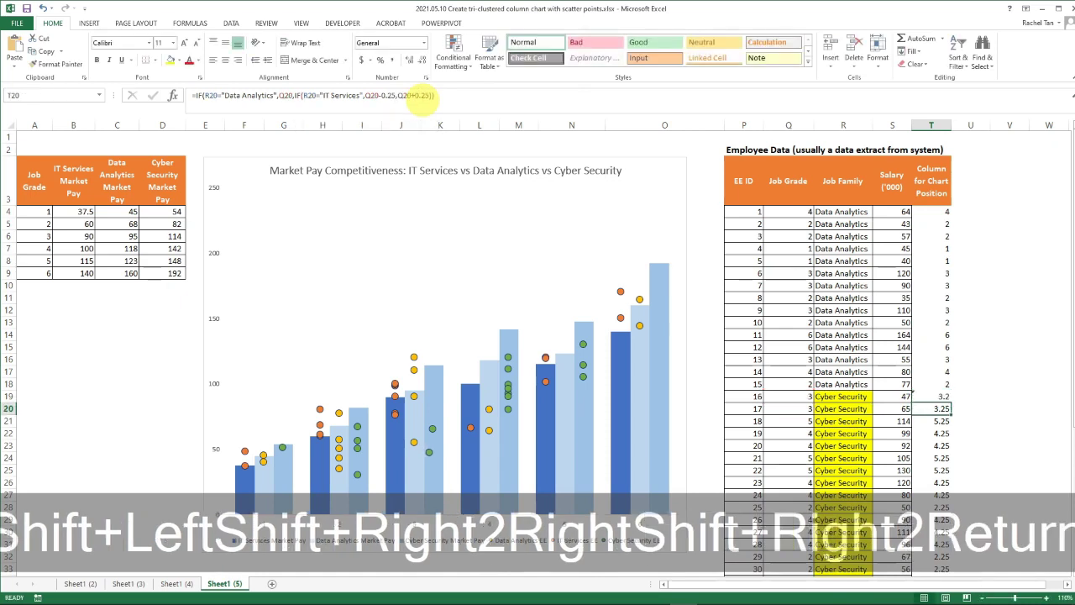
{"action": "mouse_move", "coordinate": [428, 451]}
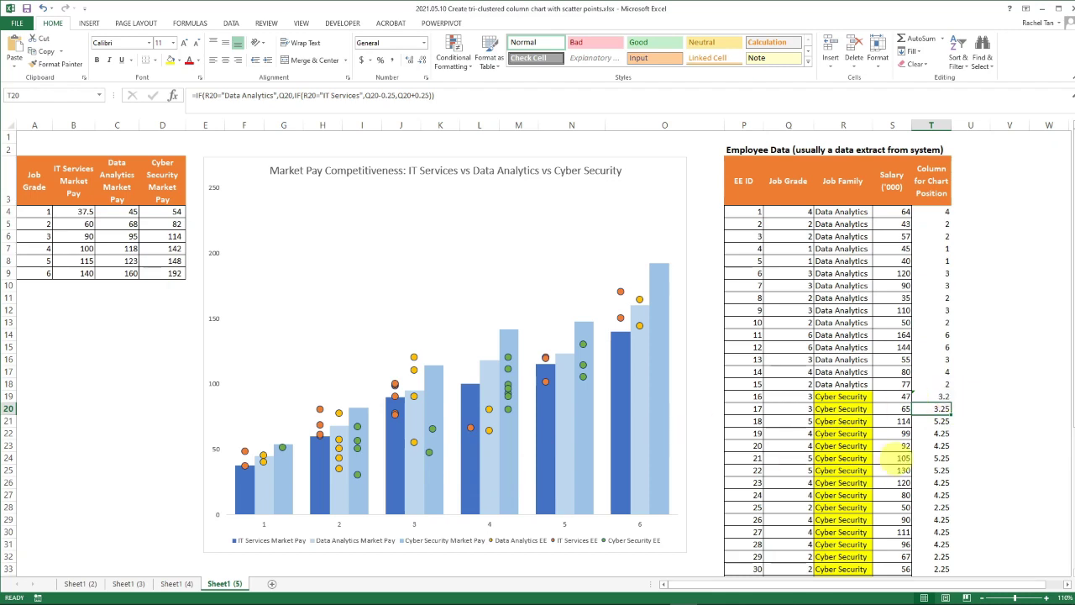
{"action": "key", "text": "ctrl+c"}
{"action": "key", "text": "Up"}
{"action": "key", "text": "ctrl+v"}
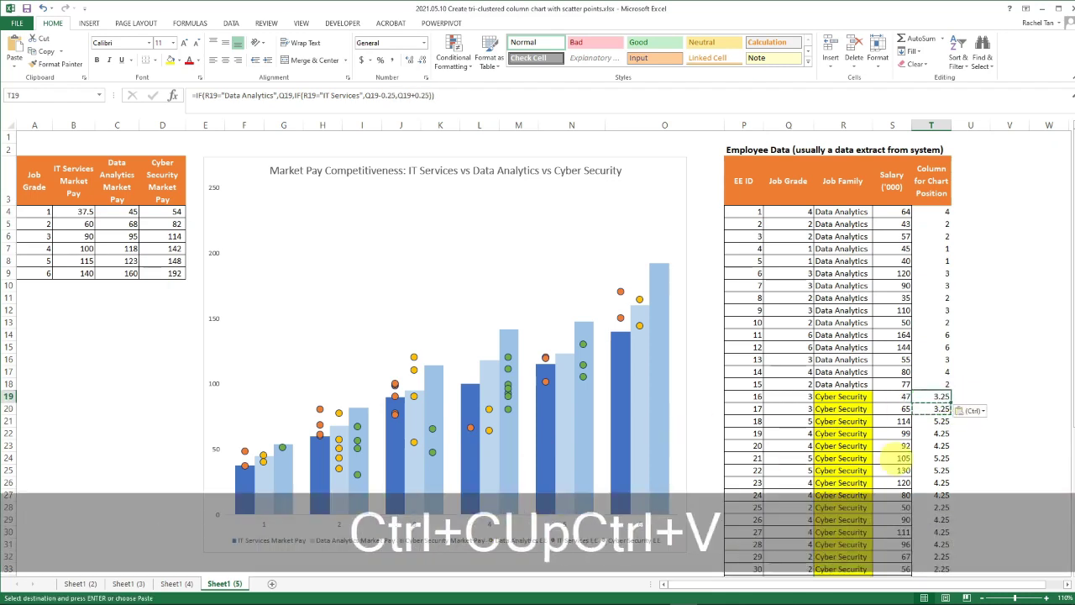
{"action": "key", "text": "Escape"}
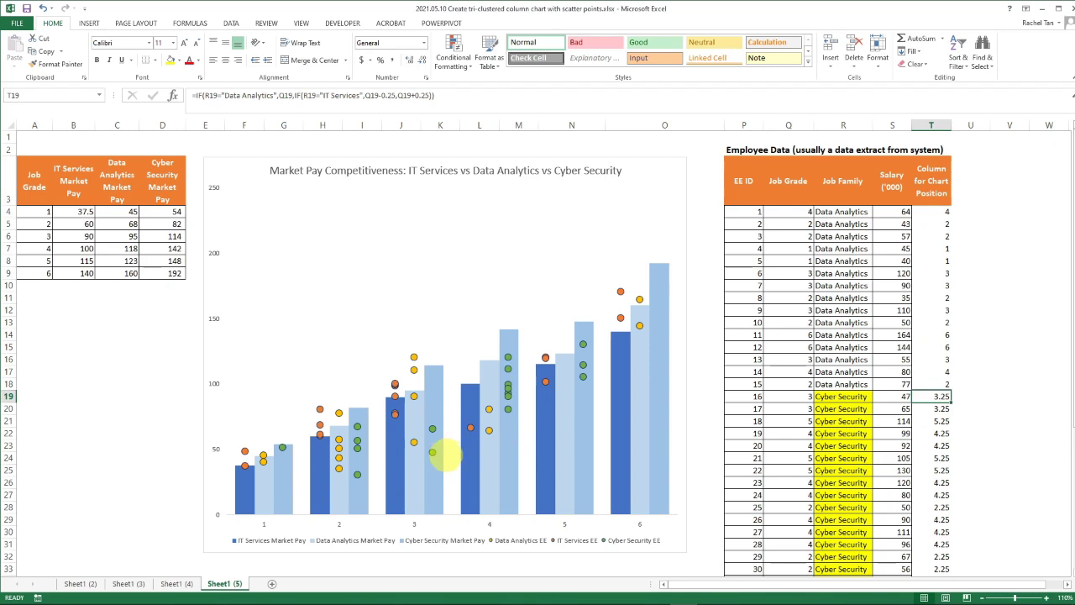